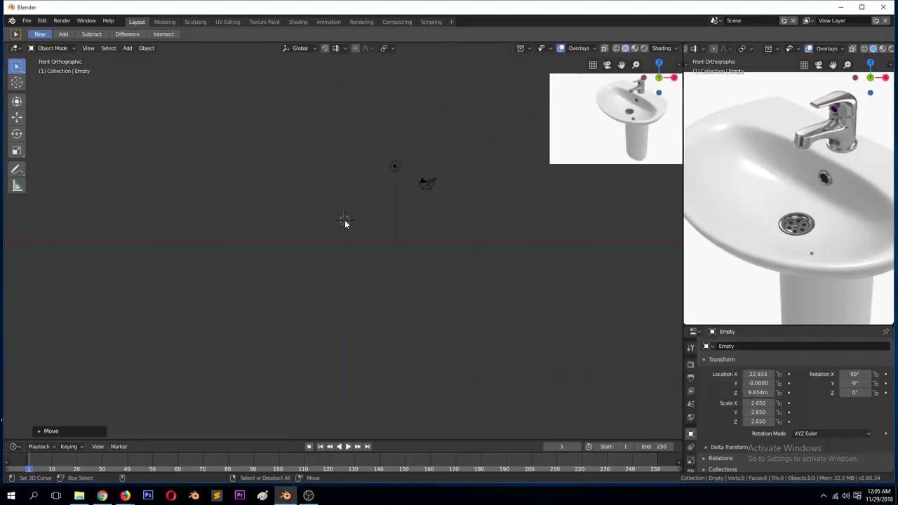
Add a plane, scale it up and stretch it along X
key("shift+a")
left_click(390, 237)
key("s")
left_click(428, 232)
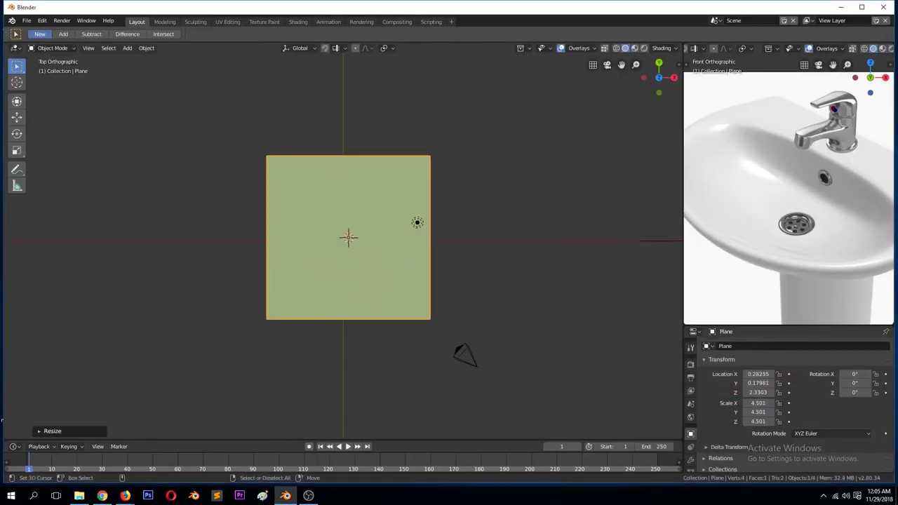
key("s")
key("x")
left_click(455, 231)
Loop cut the plane down the middle and apply its scale
key("Tab")
key("ctrl+r")
left_click(294, 283)
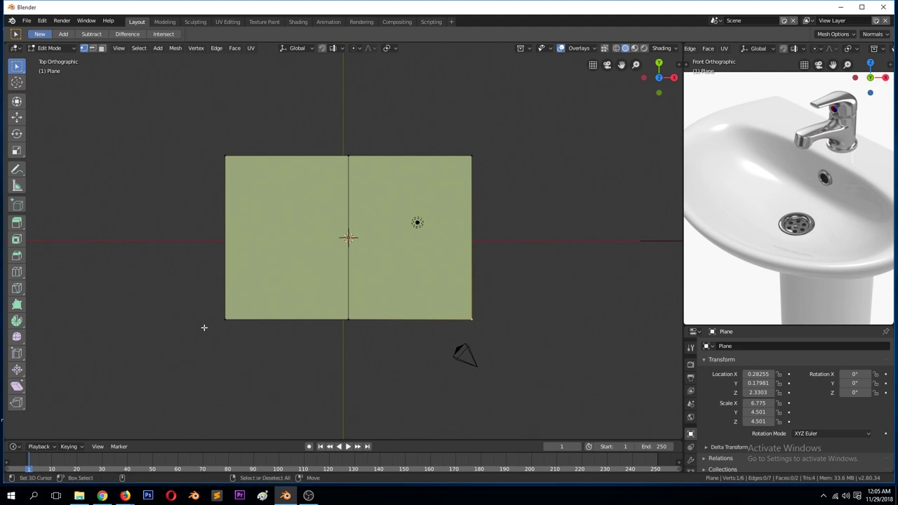
key("Tab")
key("ctrl+a")
left_click(470, 316)
Bevel the bottom corners and drop the bottom centre vertex along Y
key("Tab")
key("ctrl+shift+b")
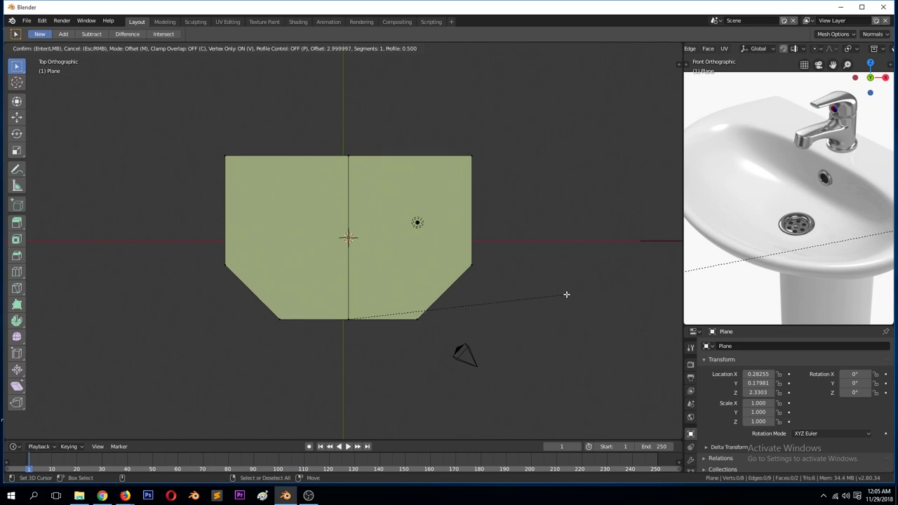
left_click(426, 315)
key("g")
key("y")
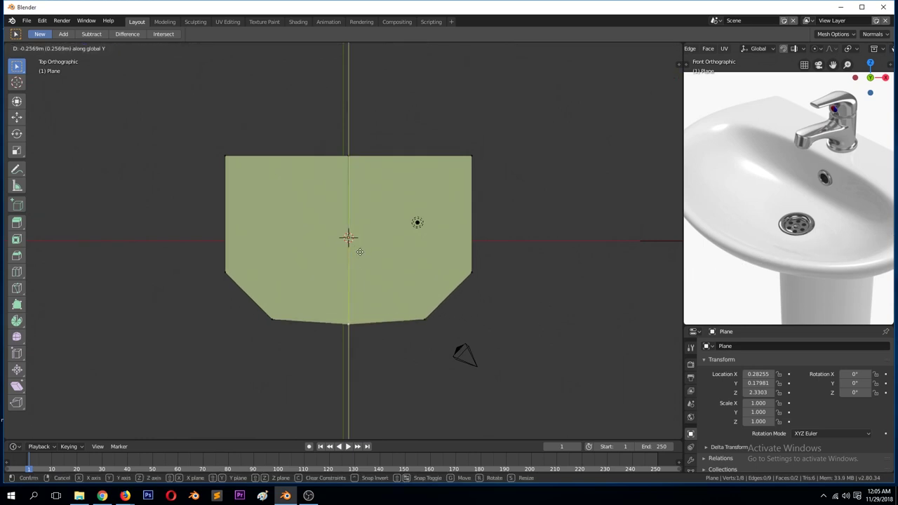
left_click(361, 257)
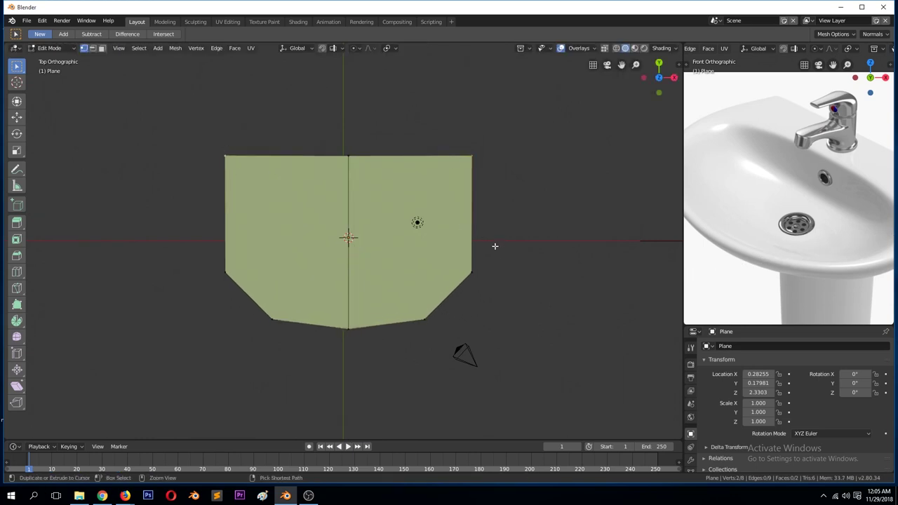
Bevel the two top corners and raise the bottom centre vertex slightly along Y
key("ctrl+shift+b")
left_click(519, 296)
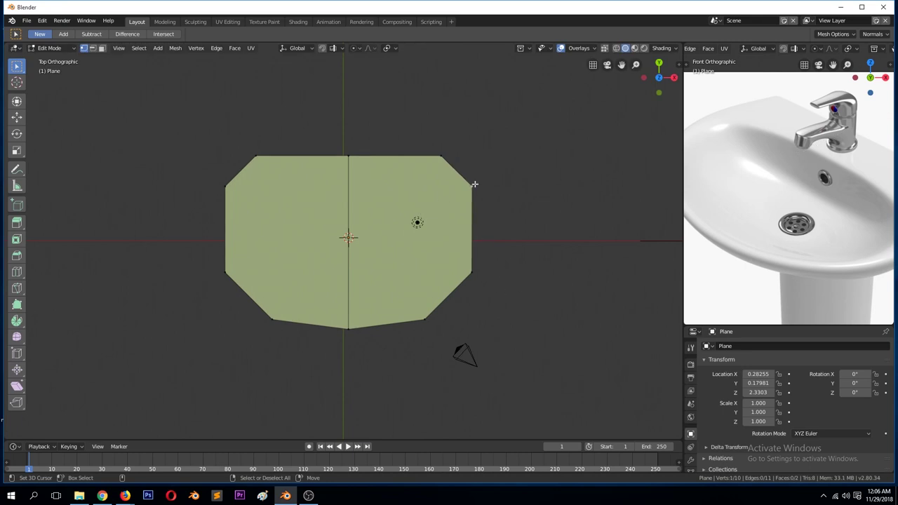
key("g")
key("y")
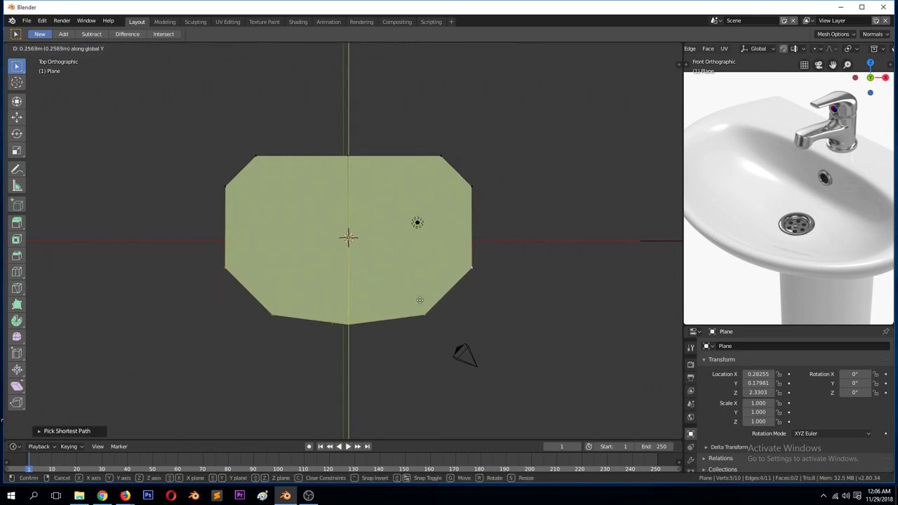
left_click(300, 218)
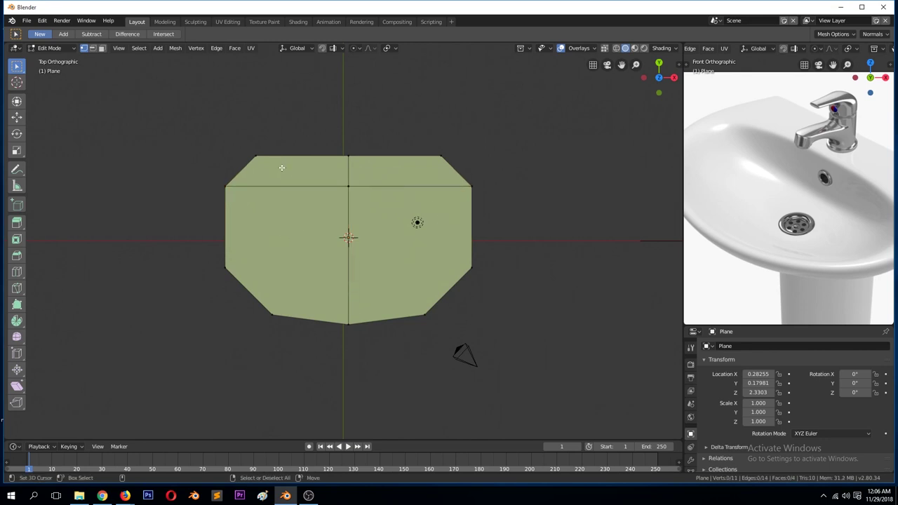
Inset the faces, then round the whole mesh with a Ctrl+1 subdivision
key("i")
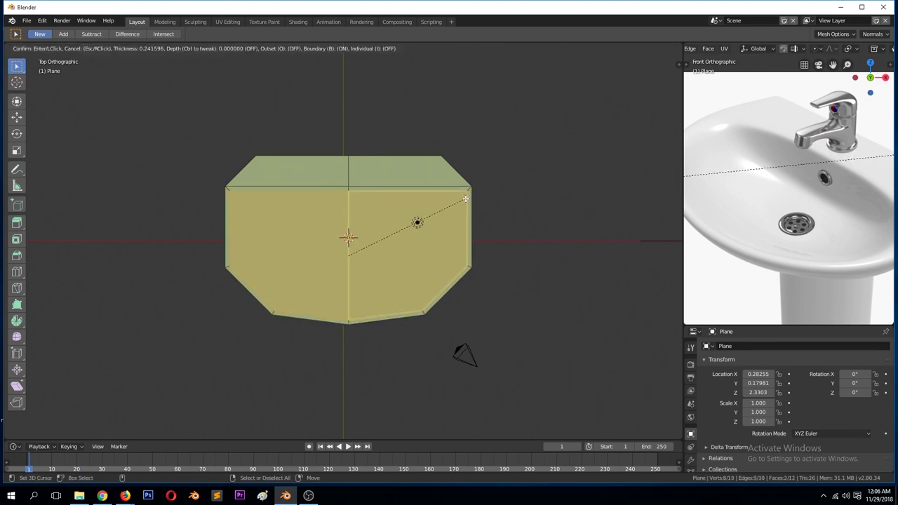
left_click(467, 197)
scroll(523, 236, "up", 1)
key("a")
key("ctrl+1")
key("alt+a")
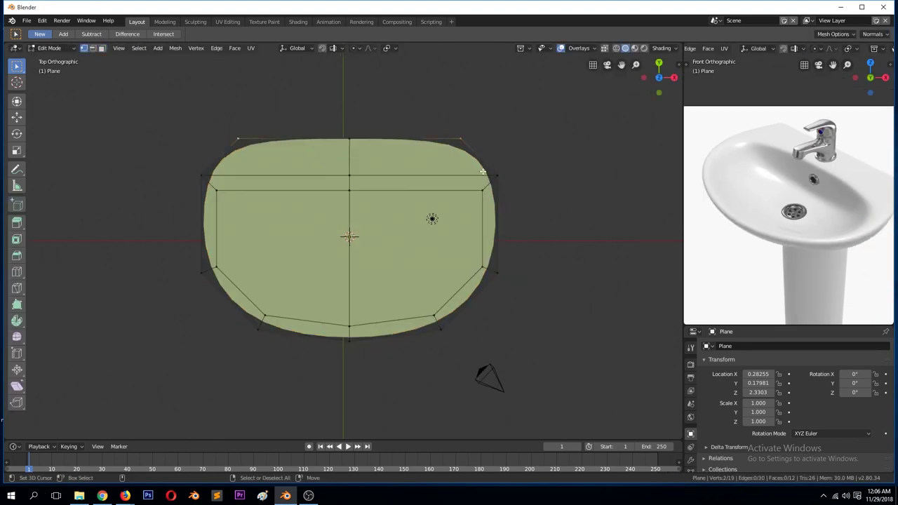
Widen the top edge and add a vertical loop cut on the right, scaled along X
key("s")
left_click(506, 171)
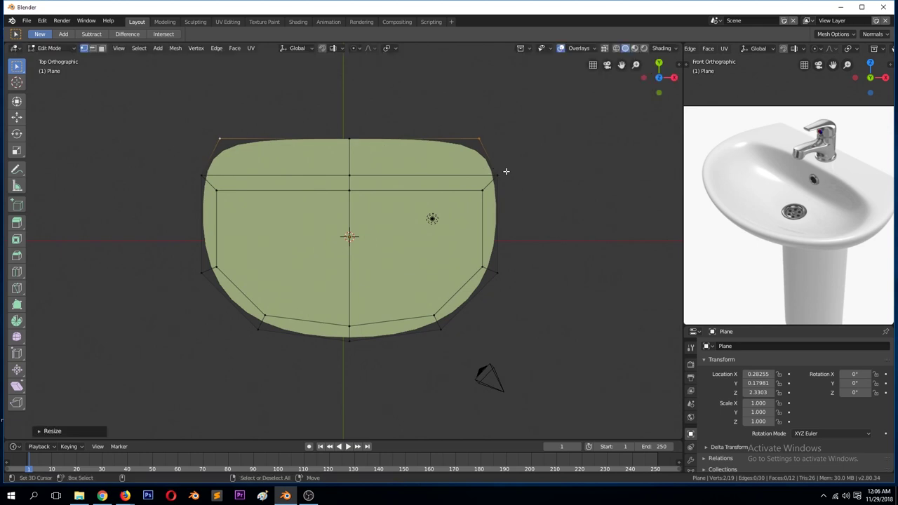
key("ctrl+r")
left_click(447, 151)
left_click(456, 165)
key("s")
key("x")
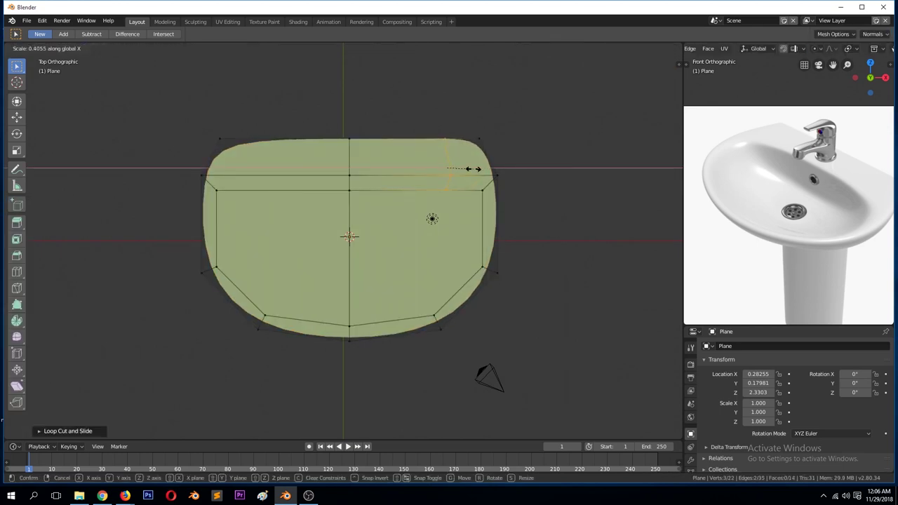
left_click(469, 168)
Circle-select and delete the faces of the left half
key("alt+a")
key("c")
left_click_drag(204, 175, 232, 325)
key("Escape")
key("x")
left_click(249, 325)
key("Tab")
Add a Mirror modifier placed before Subdivision, then nudge a vertex inward
left_click(690, 404)
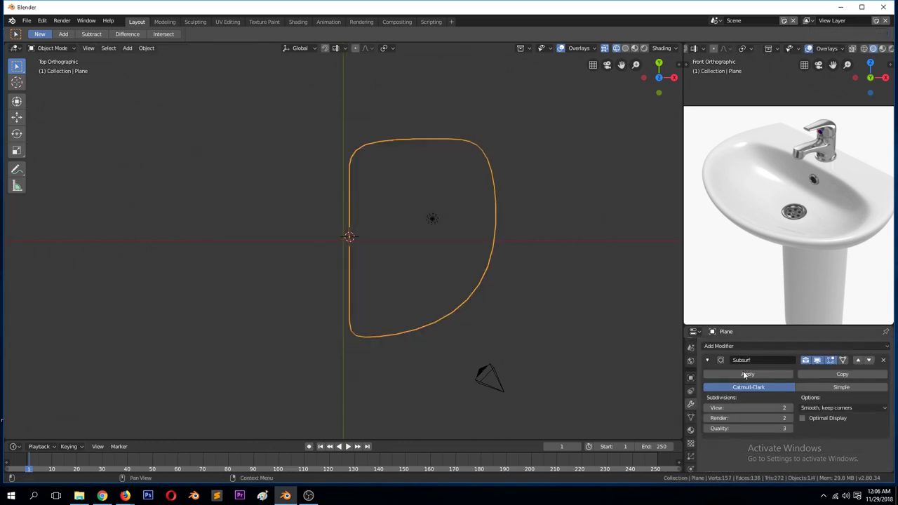
left_click(733, 347)
left_click(717, 252)
left_click(858, 375)
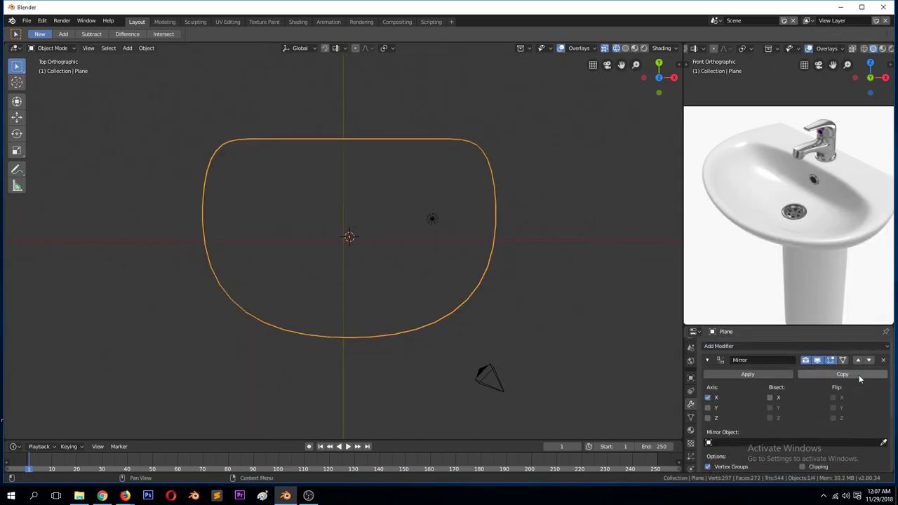
key("Tab")
key("ctrl+Tab")
key("s")
left_click(479, 158)
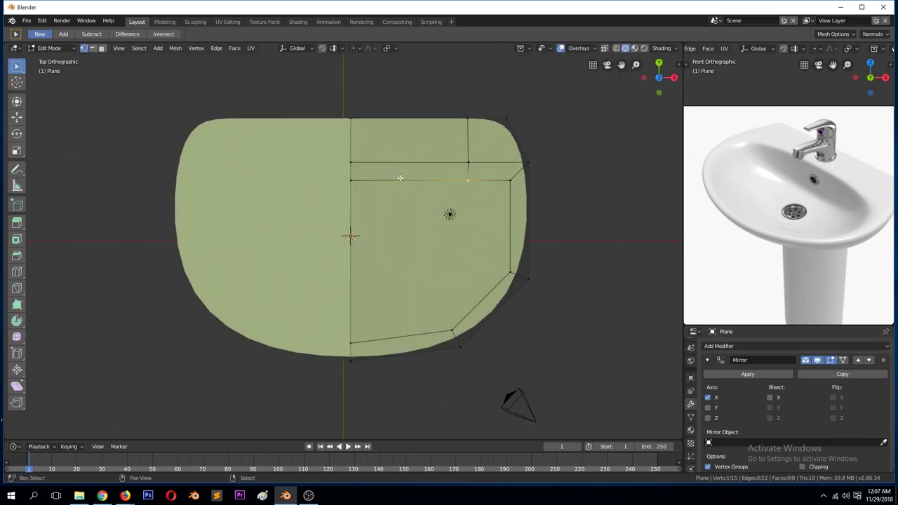
Move the rim edge up along Y and slide a top vertex along X into place
left_click(350, 163, "shift")
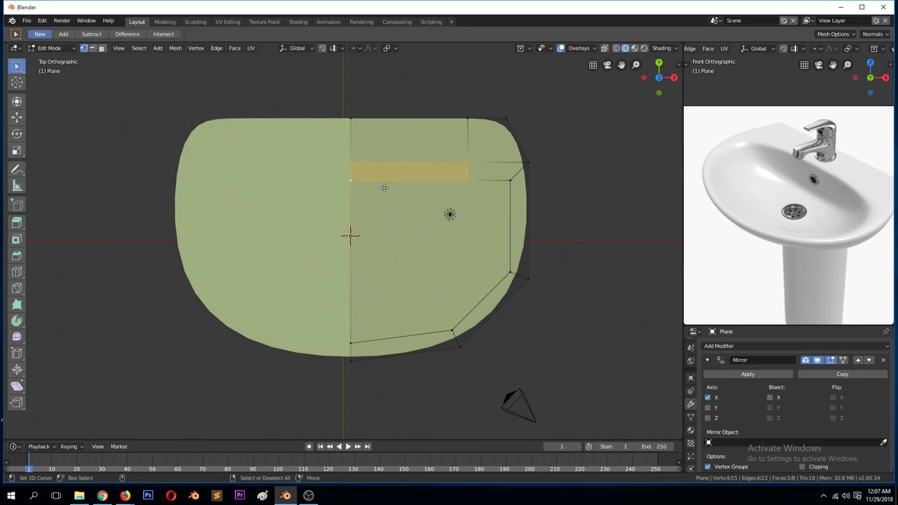
key("g")
key("y")
left_click(382, 174)
key("g")
left_click(456, 165)
left_click(505, 119)
key("g")
key("x")
left_click(523, 201)
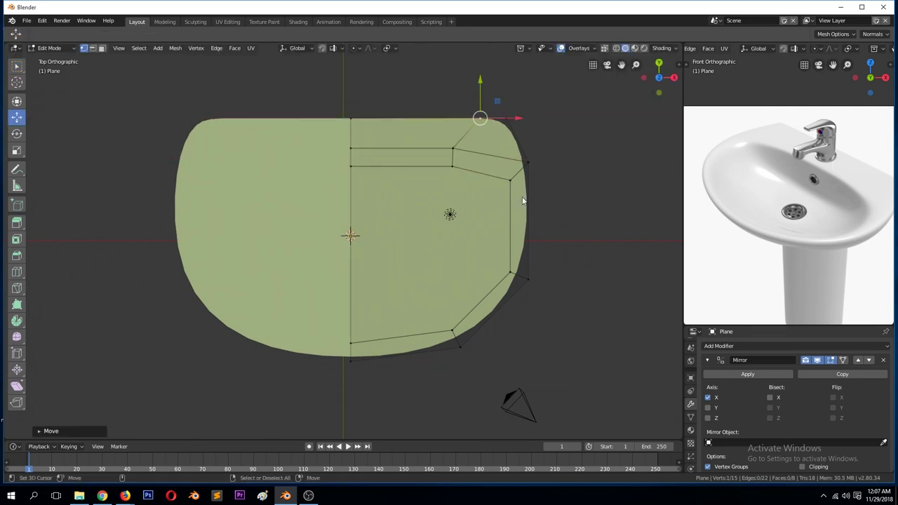
Select the right inner face and extrude it downward into basin walls
key("3")
left_click(433, 242)
middle_click_drag(433, 242, 426, 203)
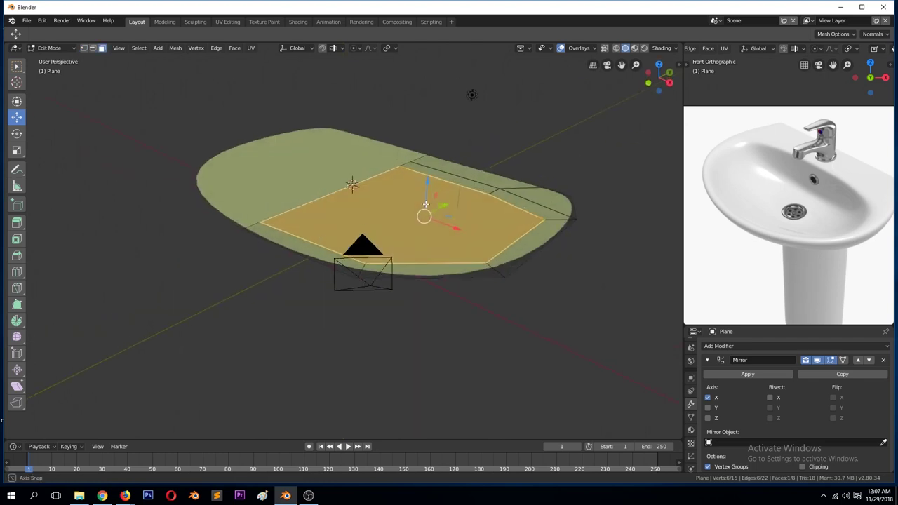
key("g")
key("Escape")
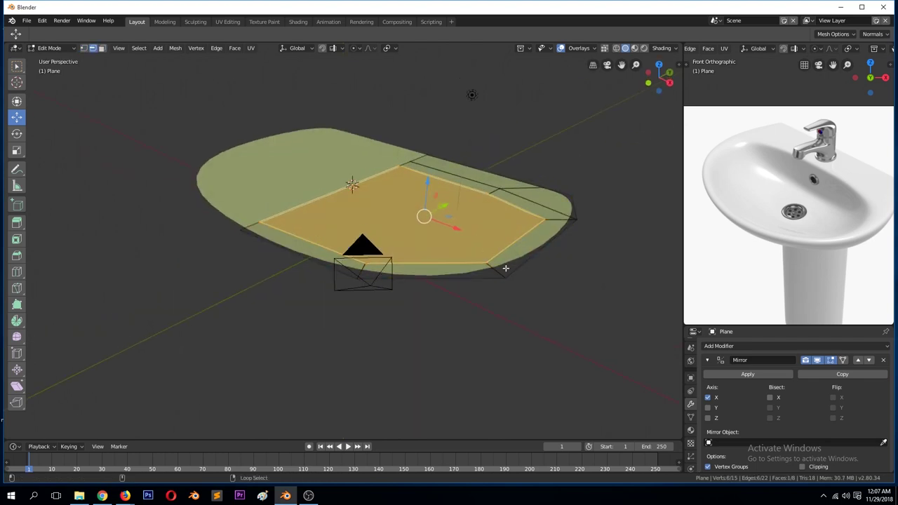
middle_click_drag(499, 165, 484, 189)
key("e")
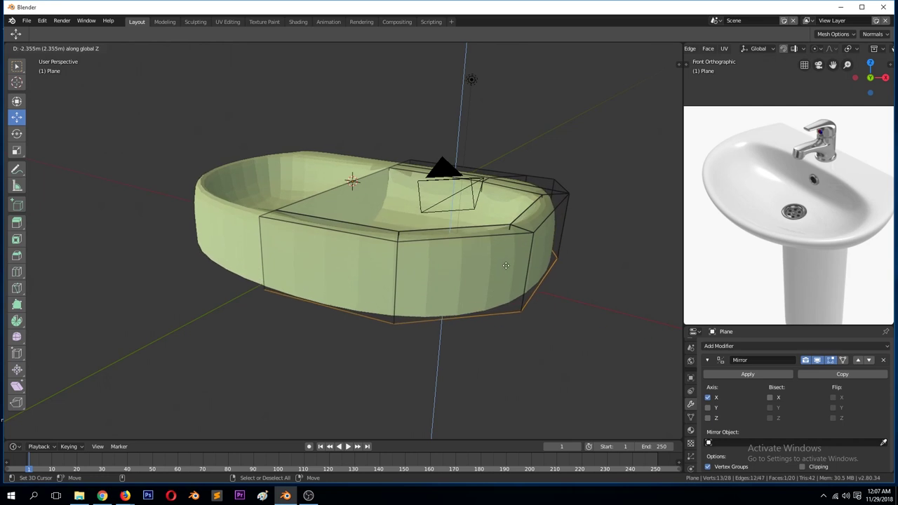
left_click(463, 267)
middle_click_drag(464, 266, 459, 269)
scroll(764, 450, "down", 3)
Enable Mirror clipping and delete the inner basin face
left_click(803, 375)
middle_click_drag(393, 246, 353, 217)
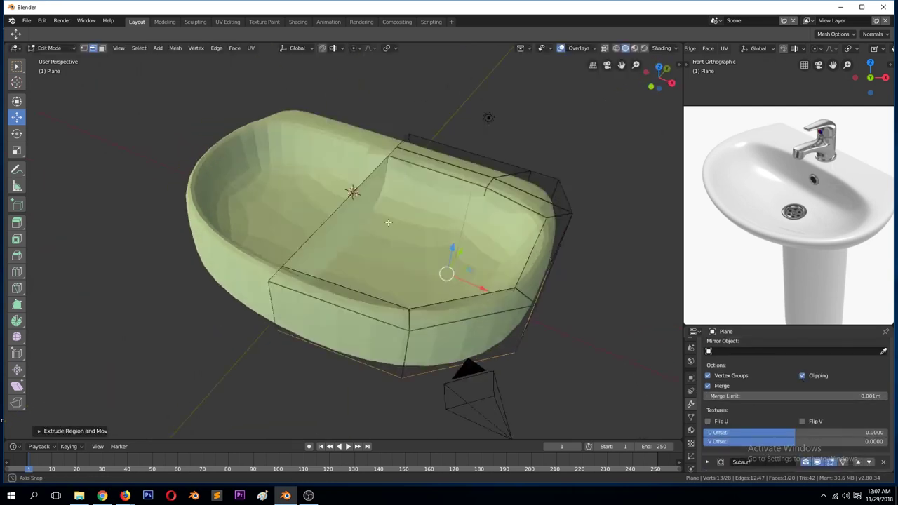
left_click(353, 217)
key("x")
left_click(355, 237)
Select and move additional basin faces to shape the walls, then view from the front
middle_click_drag(407, 235, 422, 276)
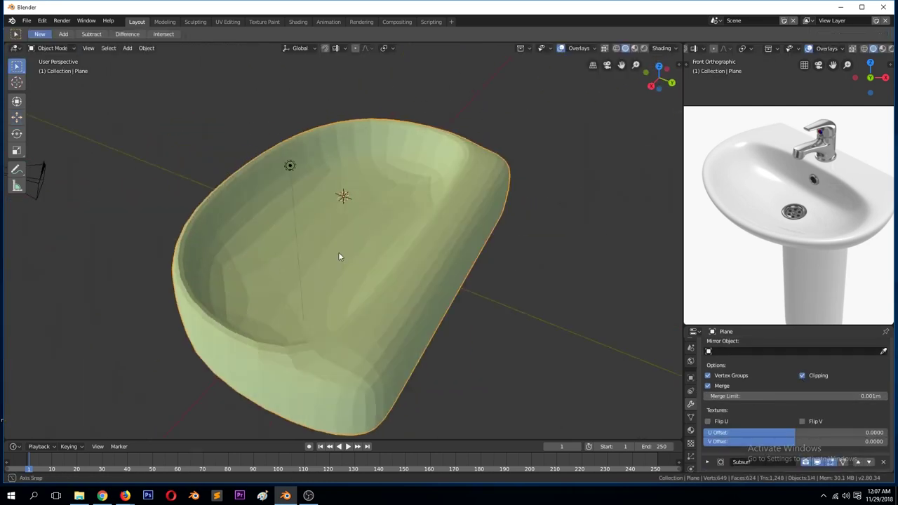
left_click(483, 254, "ctrl")
key("g")
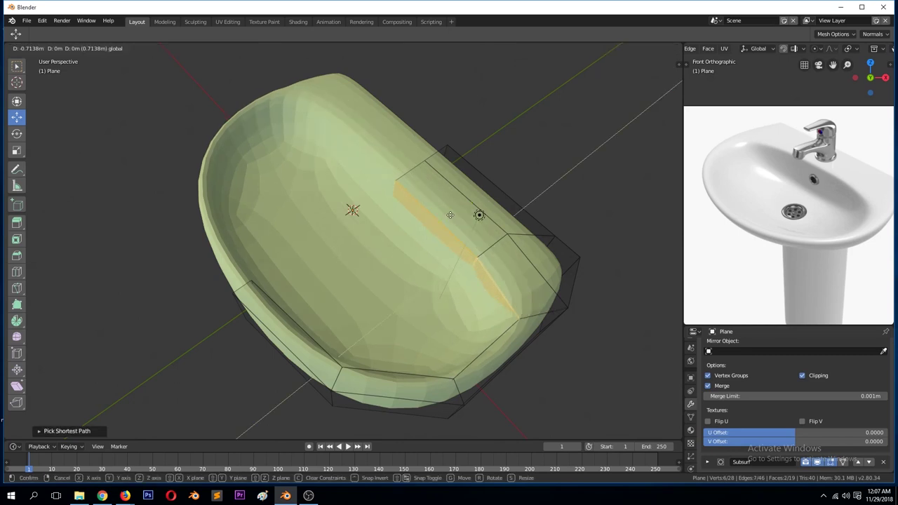
left_click(464, 263)
mouse_move(463, 264)
middle_mouse_down()
mouse_move(331, 292)
mouse_move(321, 260)
middle_mouse_up()
left_click(320, 260, "ctrl")
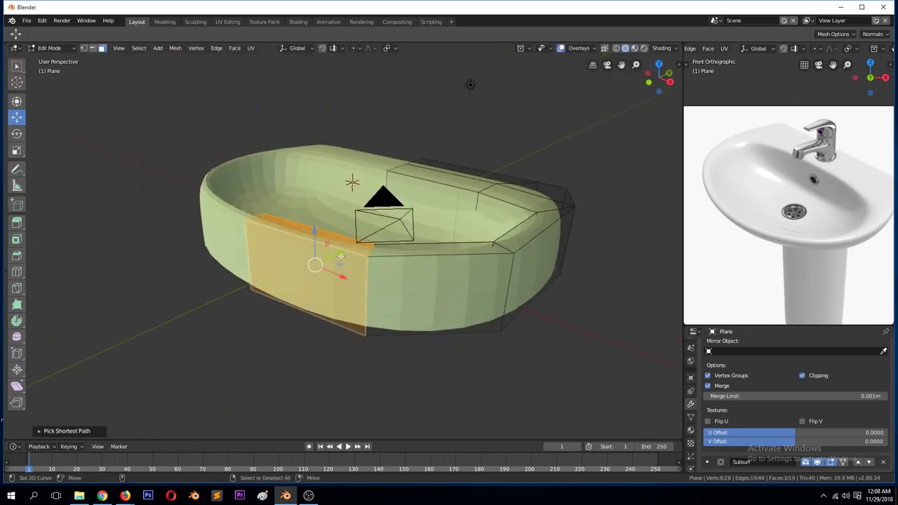
key("g")
left_click(362, 275)
key("KP_1")
Box-select the right-side vertices and apply the Mirror modifier in Object Mode
key("1")
left_click_drag(547, 165, 440, 268)
scroll(440, 269, "up", 3)
key("ctrl+Tab")
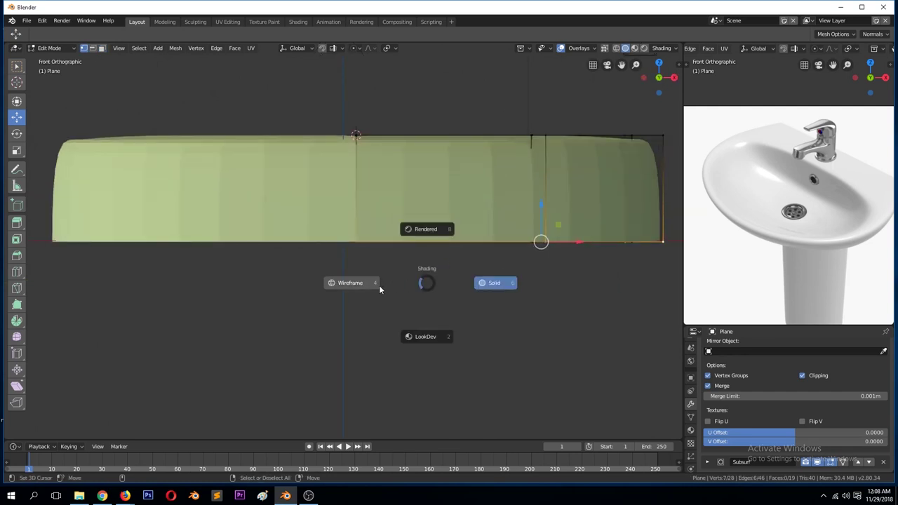
left_click(351, 283)
scroll(379, 285, "down", 1)
scroll(716, 361, "up", 3)
left_click(760, 373)
Scale the lower rim vertices to 0.8631 for tapered sides, then check the side view
key("Tab")
key("s")
key("Escape")
key("s")
left_click(545, 288)
key("KP_3")
Shrink the box-selected bottom vertices inward and slide them along the Y axis
left_click_drag(125, 217, 525, 281)
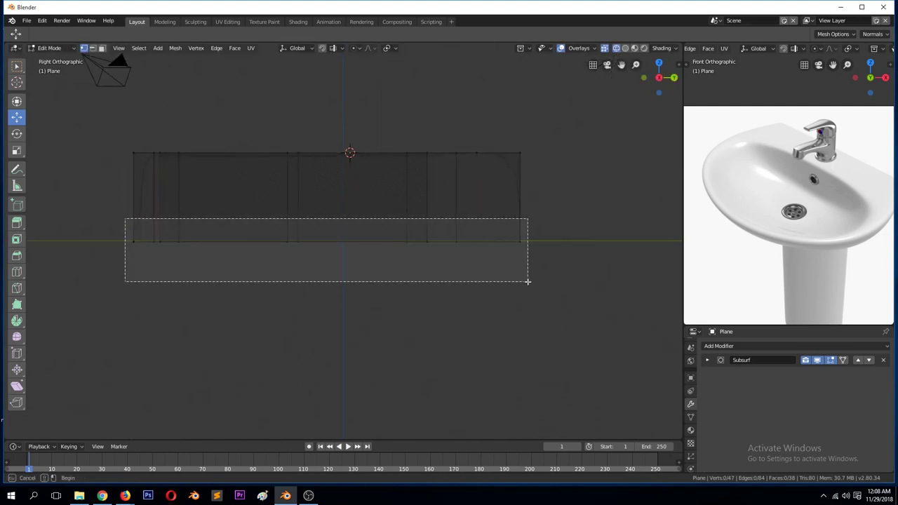
key("s")
left_click(501, 283)
key("g")
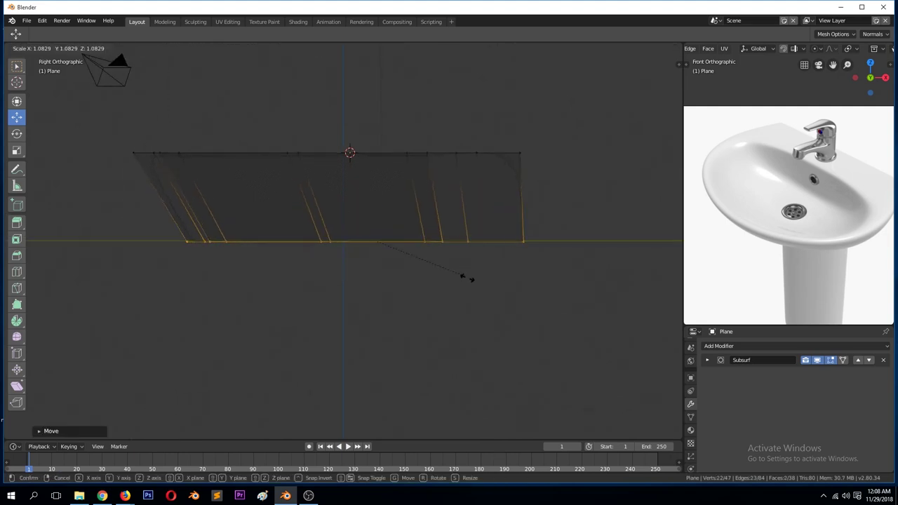
key("Escape")
key("ctrl+z")
key("g")
key("z")
key("Escape")
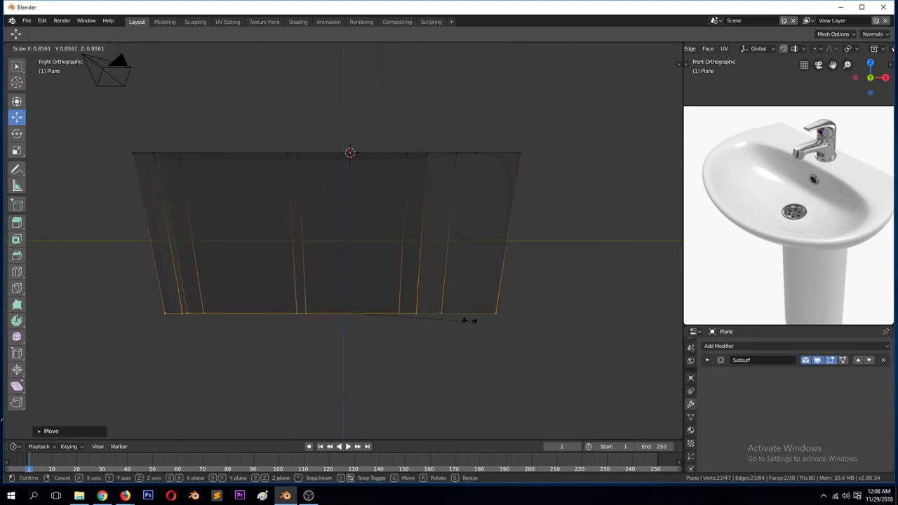
key("g")
key("y")
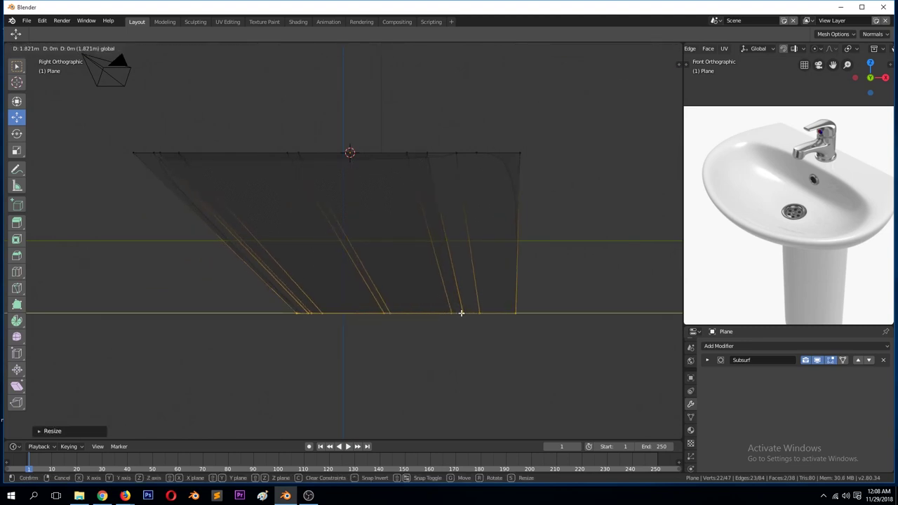
left_click(461, 313)
Add an edge loop across the basin side and scale it slightly larger around the 3D cursor
key("ctrl+r")
left_click(518, 233)
left_click(523, 239)
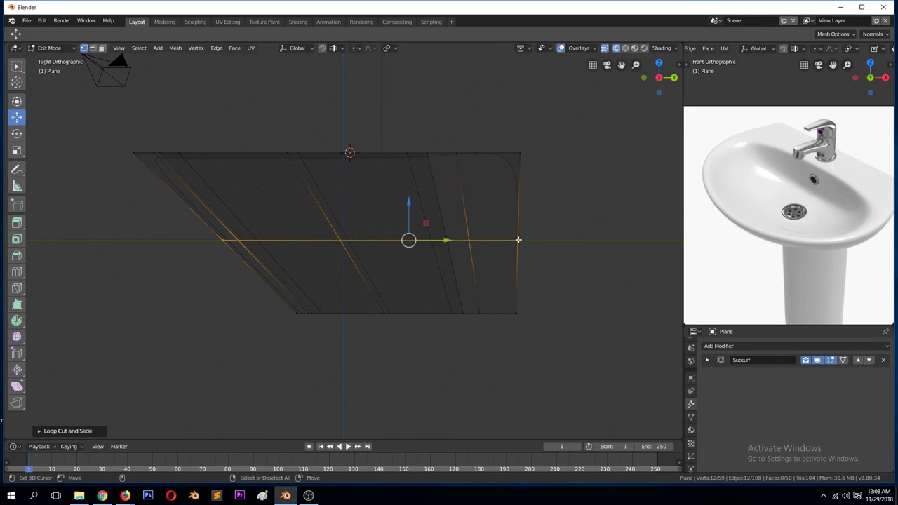
key("period")
left_click(596, 242)
key("s")
key("Escape")
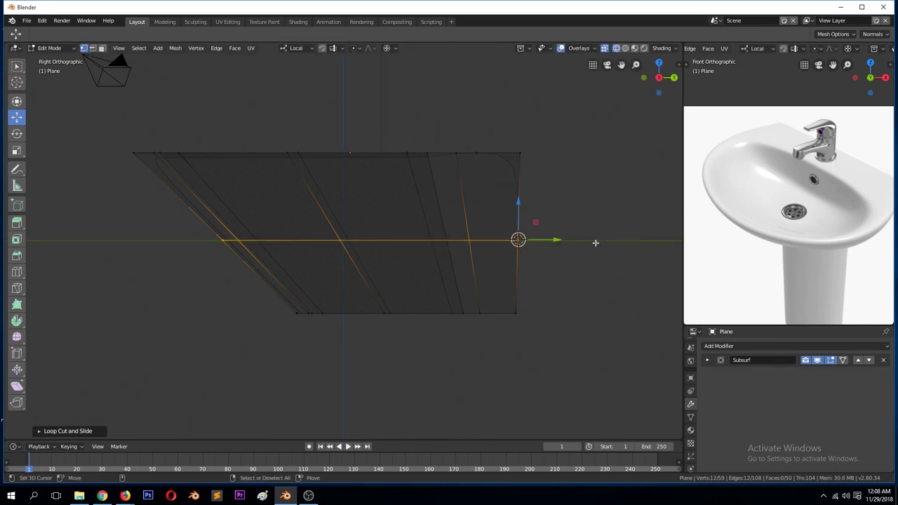
key("s")
left_click(600, 246)
Widen the basin's rim outline from the top view in wireframe, undoing an earlier resize
key("alt+z")
key("s")
left_click(594, 233)
key("KP_1")
key("KP_7")
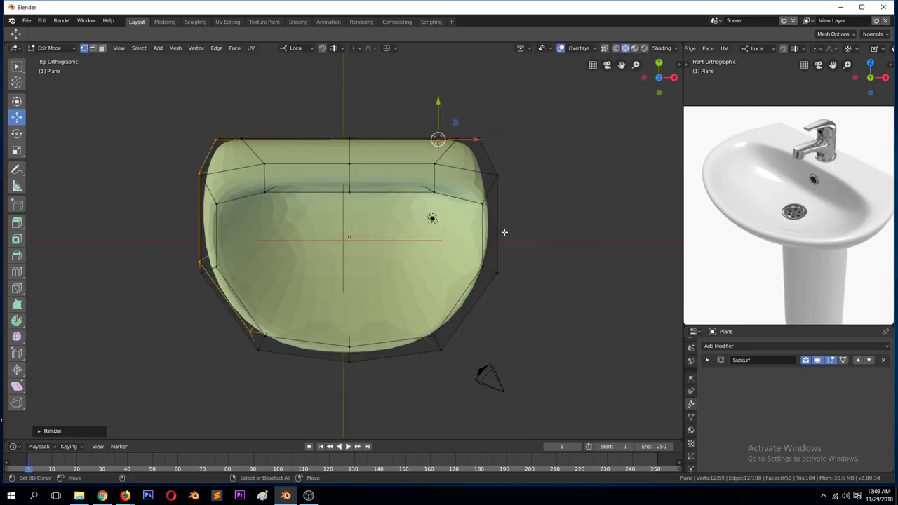
key("KP_1")
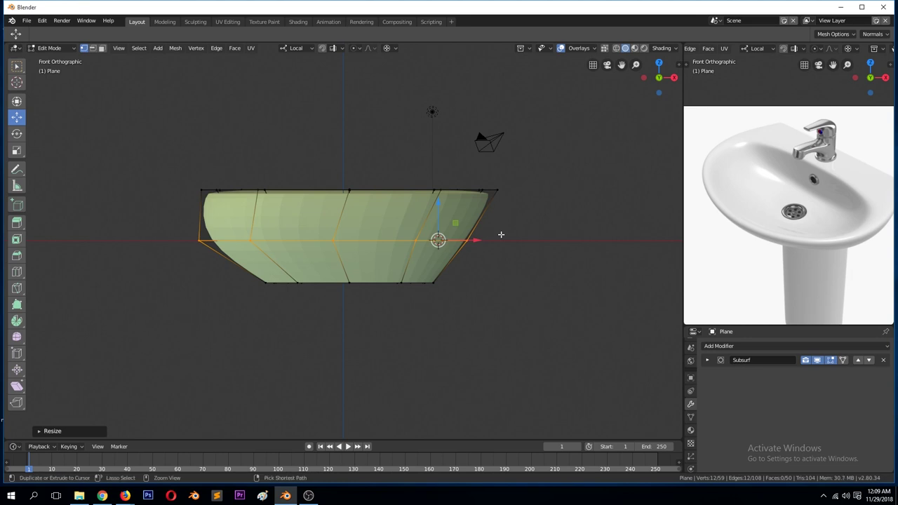
key("ctrl+z")
key("KP_7")
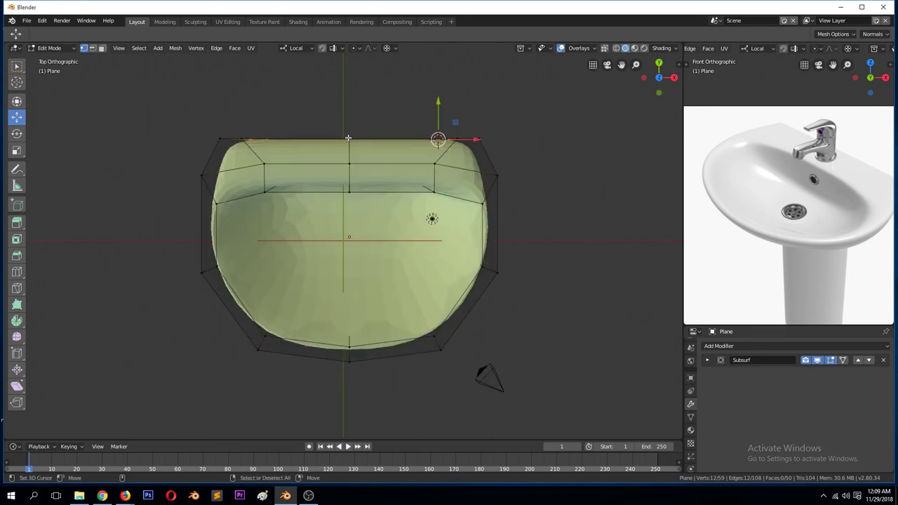
key("z")
left_click(401, 231)
key("s")
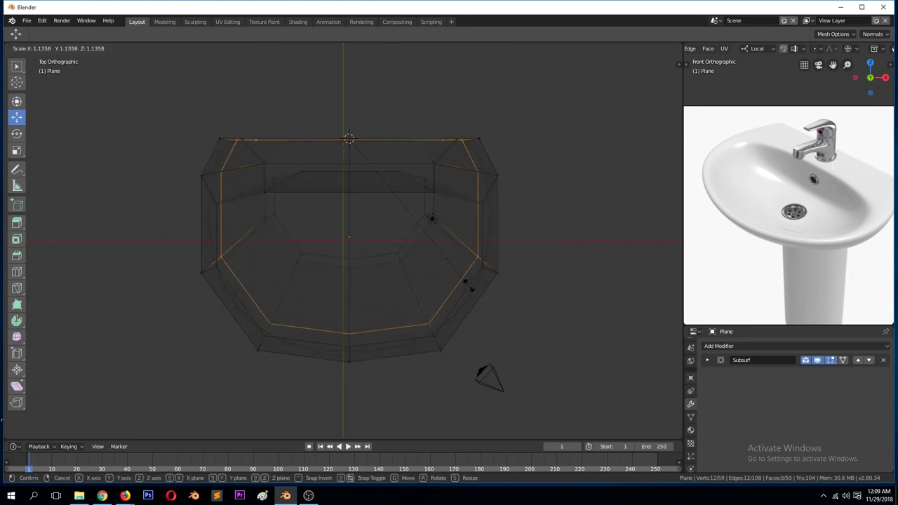
left_click(470, 286)
key("KP_3")
Return to solid shading and select the edge loop around the basin's bottom opening
key("a")
key("alt+a")
key("z")
left_click(554, 278)
key("z")
left_click(578, 295)
middle_click_drag(535, 284, 544, 216)
left_click(545, 215, "alt")
Extrude the bottom loop, scale it to 0.8855 around the 3D cursor, and lower it along Z
key("period")
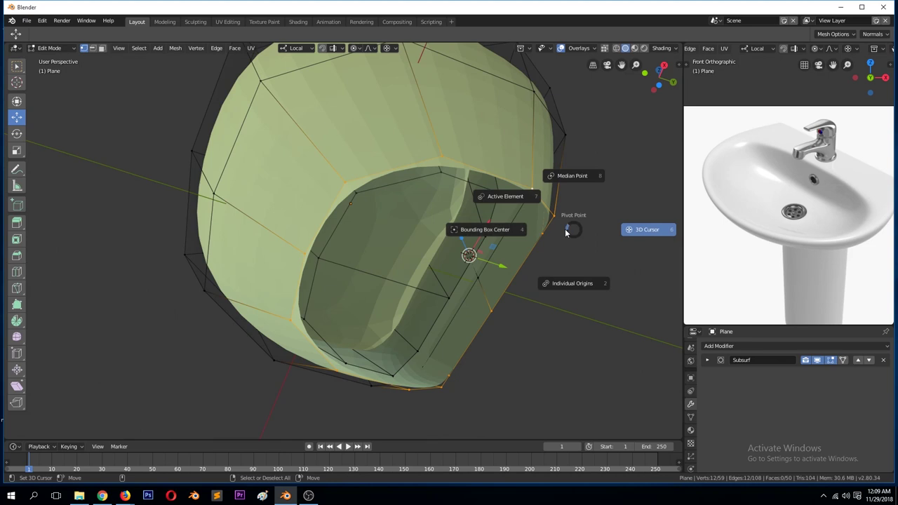
left_click(577, 190)
key("e")
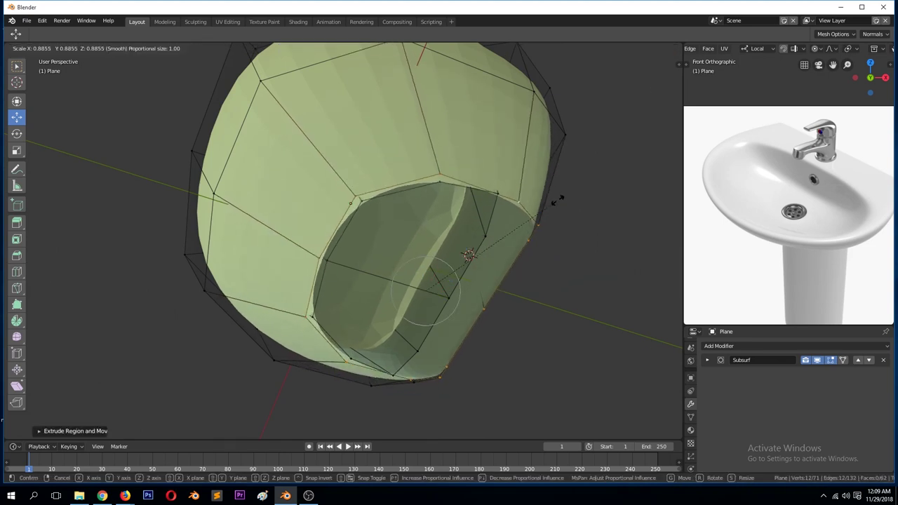
left_click(571, 201)
key("KP_3")
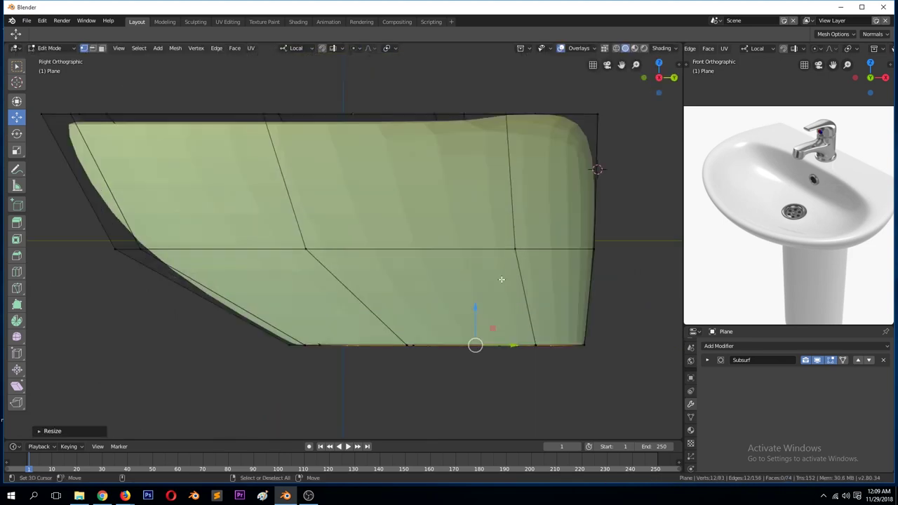
key("g")
key("z")
left_click(517, 372)
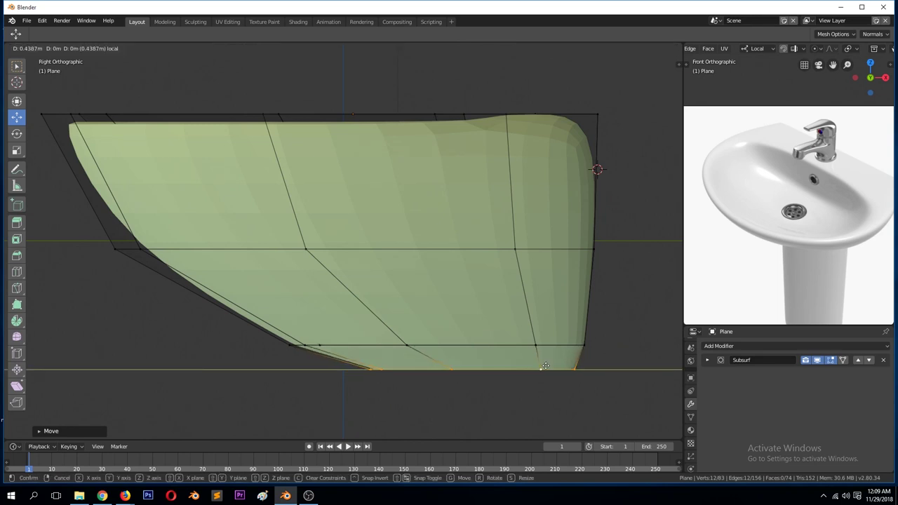
scroll(521, 356, "down", 2)
Extrude the bottom loop further down to form the pedestal section
key("e")
left_click(517, 419)
scroll(517, 419, "down", 3)
key("g")
key("z")
left_click(391, 365)
Narrow the pedestal faces along Y and shift the column toward the basin's back
key("3")
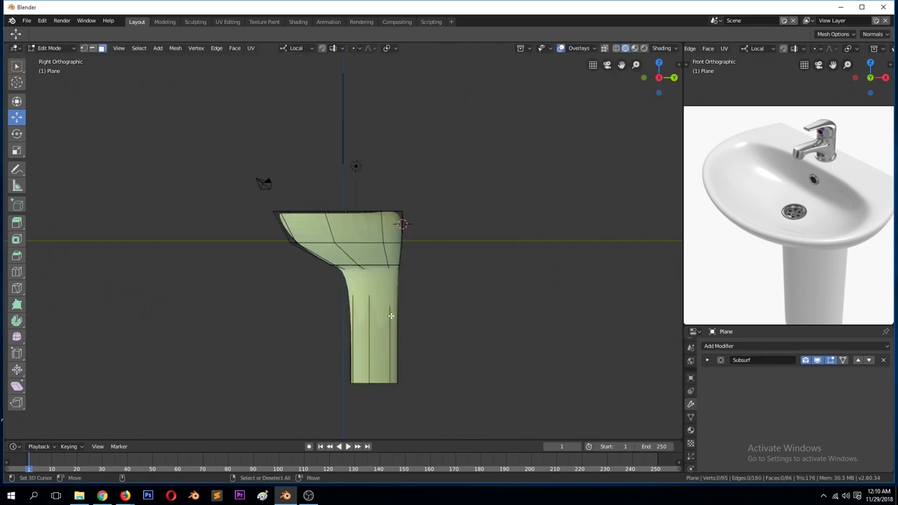
left_click(391, 315)
key("s")
key("y")
left_click(427, 325)
key("g")
left_click(425, 333)
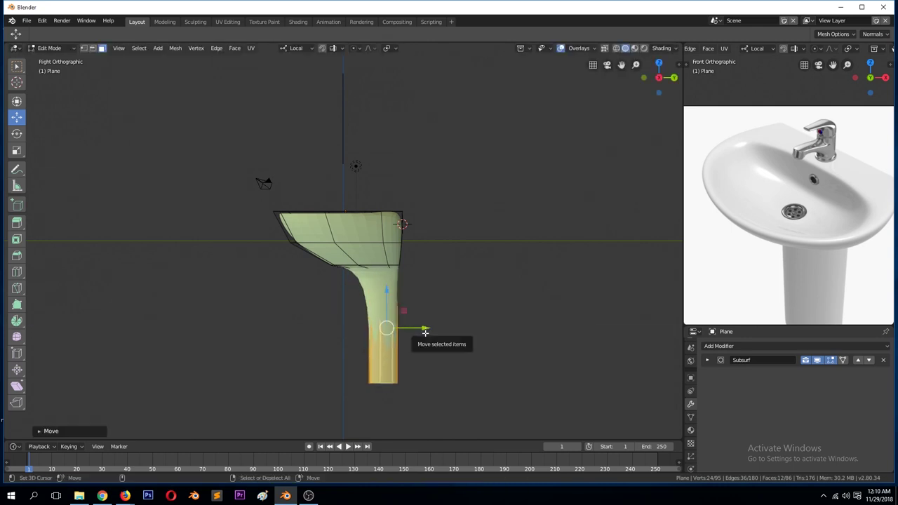
key("1")
key("g")
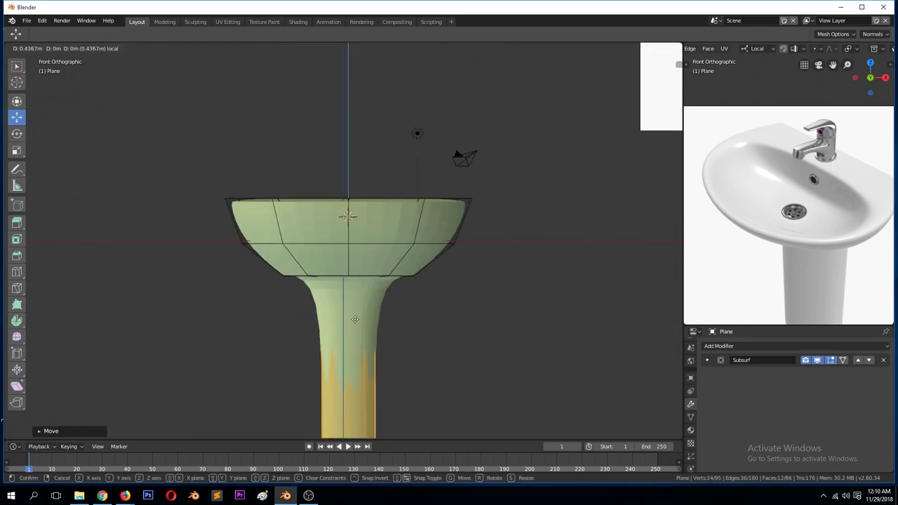
left_click(354, 319)
Delete the edge loop where the bowl meets the pedestal column
left_click(330, 276, "alt")
middle_click_drag(351, 281, 346, 251)
scroll(425, 243, "up", 3)
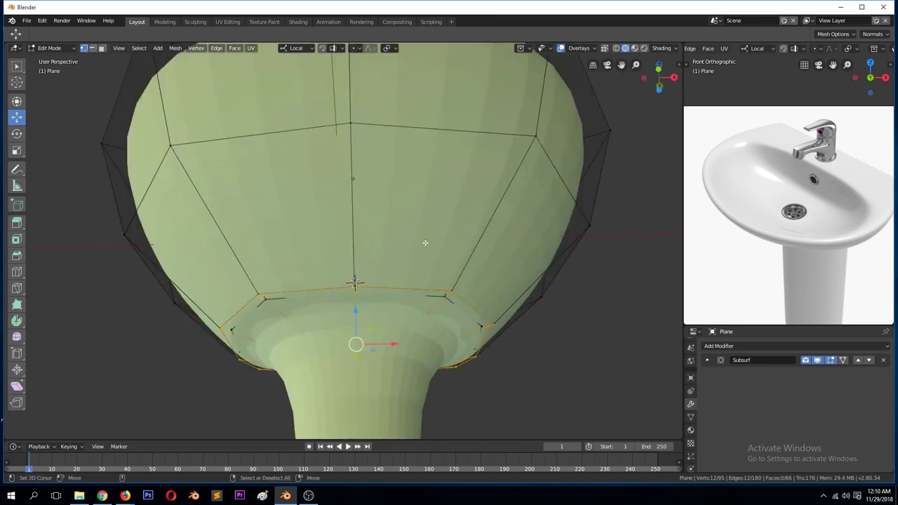
middle_click_drag(441, 285, 393, 351)
key("x")
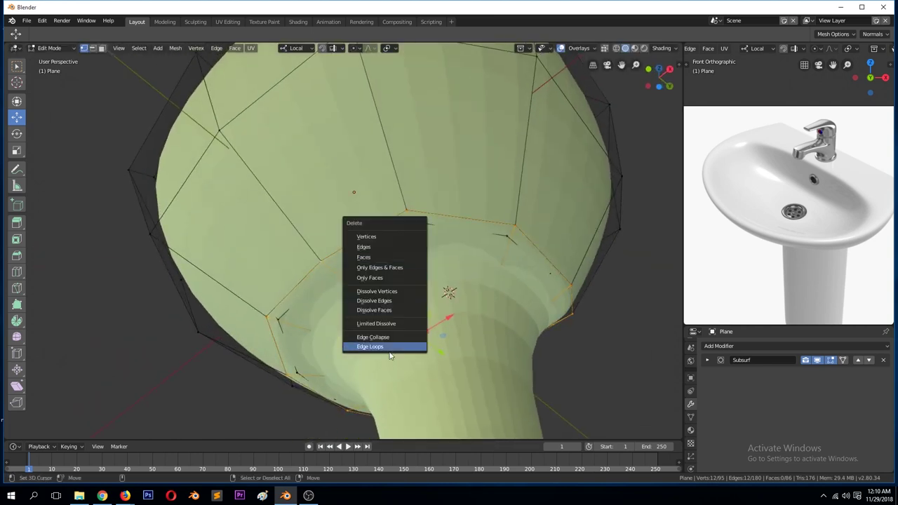
left_click(437, 316)
Preview the smoothed washbasin outside Edit Mode from a few angles
key("Tab")
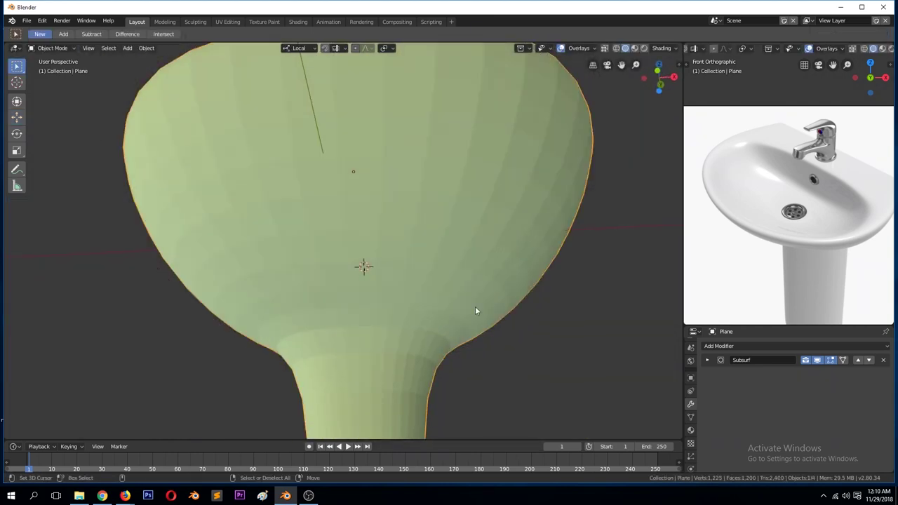
scroll(475, 311, "down", 5)
mouse_move(342, 367)
middle_mouse_down()
mouse_move(427, 367)
mouse_move(302, 249)
middle_mouse_up()
key("Tab")
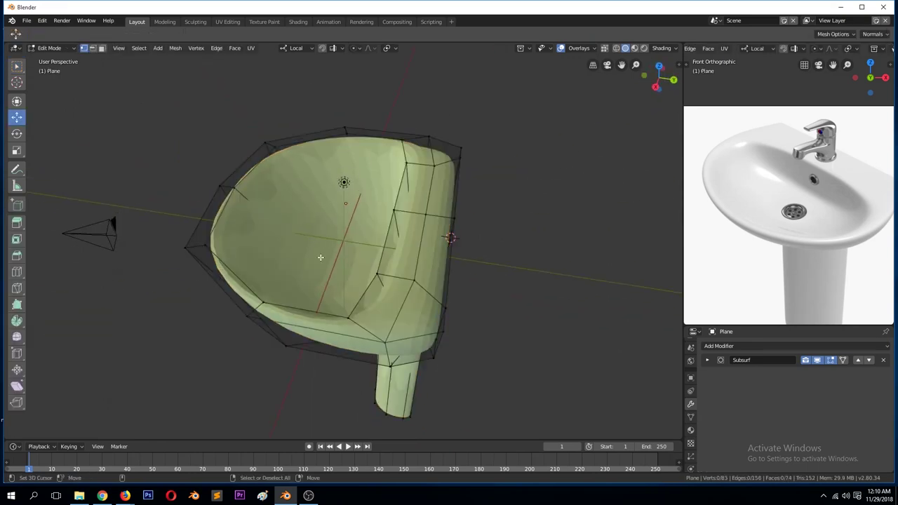
key("Tab")
left_click(734, 346)
left_click(709, 201)
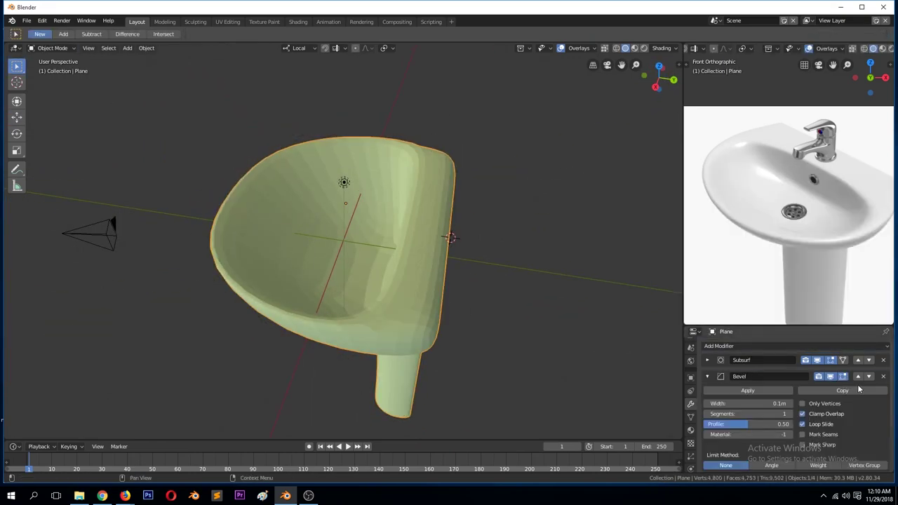
left_click(857, 376)
left_click(779, 449)
key("Tab")
left_click(433, 241, "alt")
middle_click_drag(433, 241, 368, 281)
mouse_move(278, 166)
middle_mouse_down()
mouse_move(494, 273)
mouse_move(288, 140)
middle_mouse_up()
scroll(481, 326, "down", 4)
key("ctrl+e")
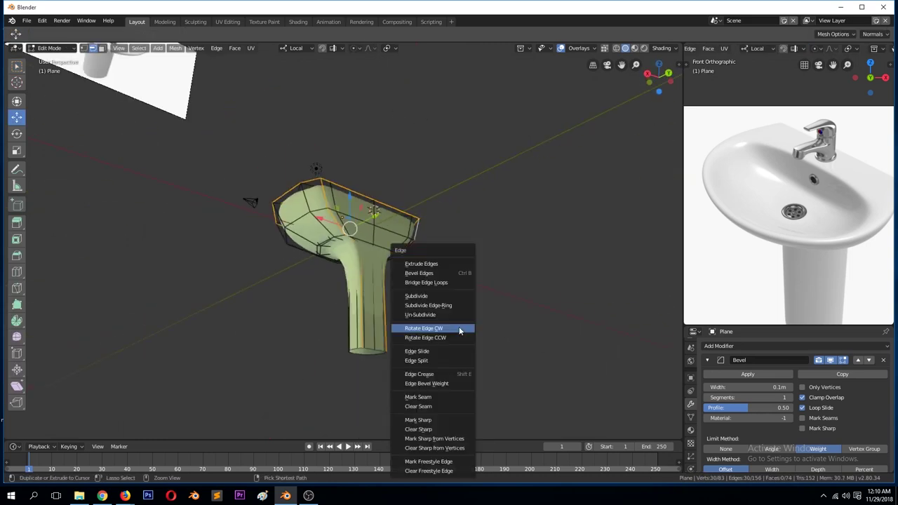
left_click(419, 374)
middle_click_drag(317, 240, 538, 318)
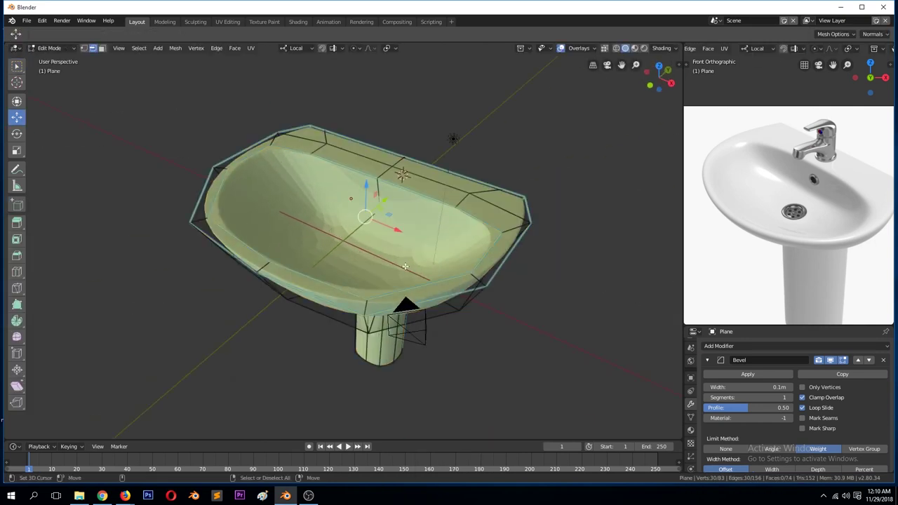
key("ctrl+z")
key("ctrl+e")
left_click(548, 322)
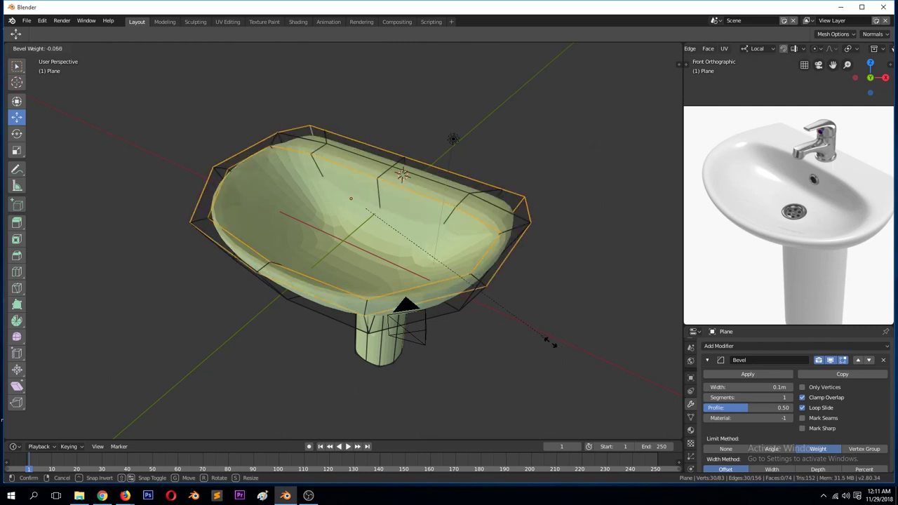
key("Escape")
key("ctrl+b")
key("Escape")
key("ctrl+b")
key("Escape")
key("g")
key("Escape")
key("ctrl+e")
left_click(527, 327)
key("Escape")
key("Tab")
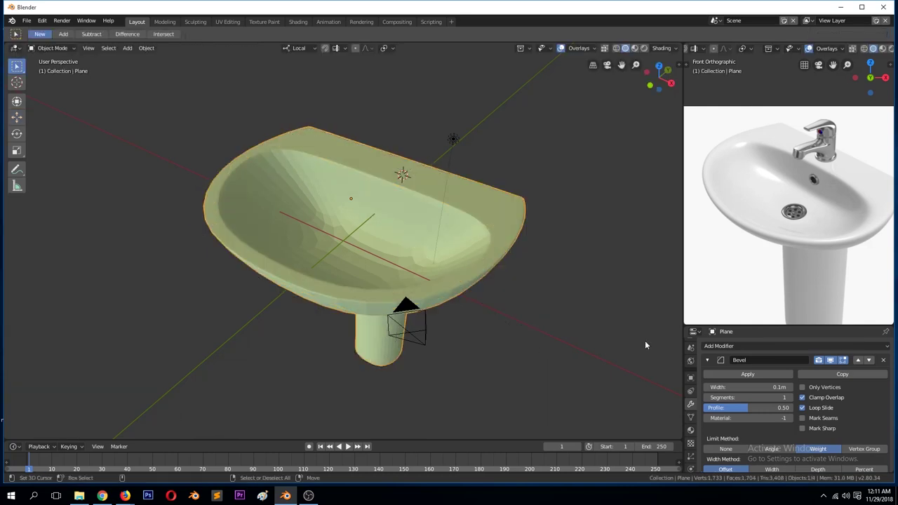
key("alt+Tab")
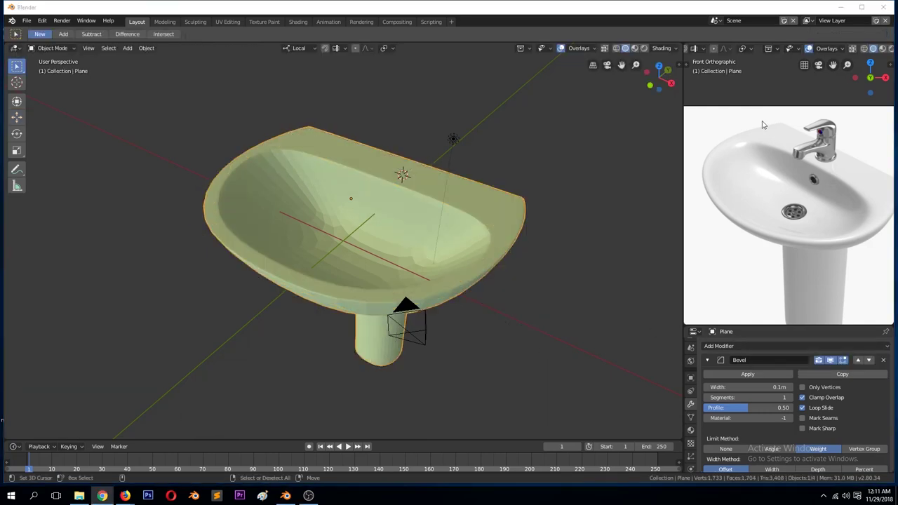
middle_click_drag(491, 171, 678, 330)
left_click(783, 387)
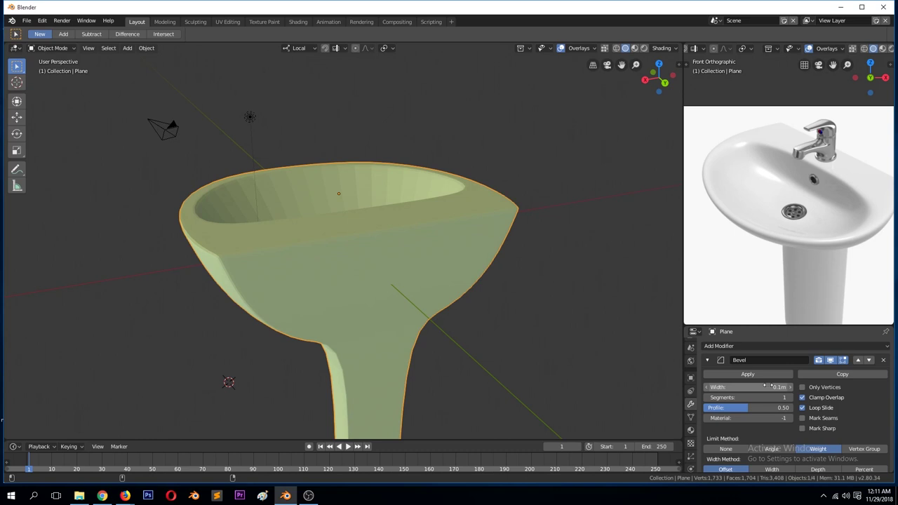
left_click_drag(777, 387, 764, 389)
key("Return")
middle_click_drag(487, 260, 674, 281)
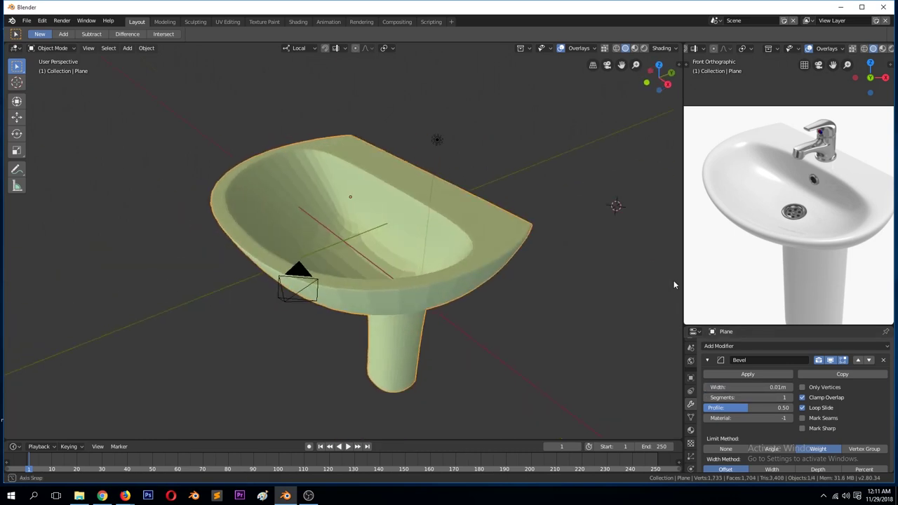
left_click(884, 361)
key("Tab")
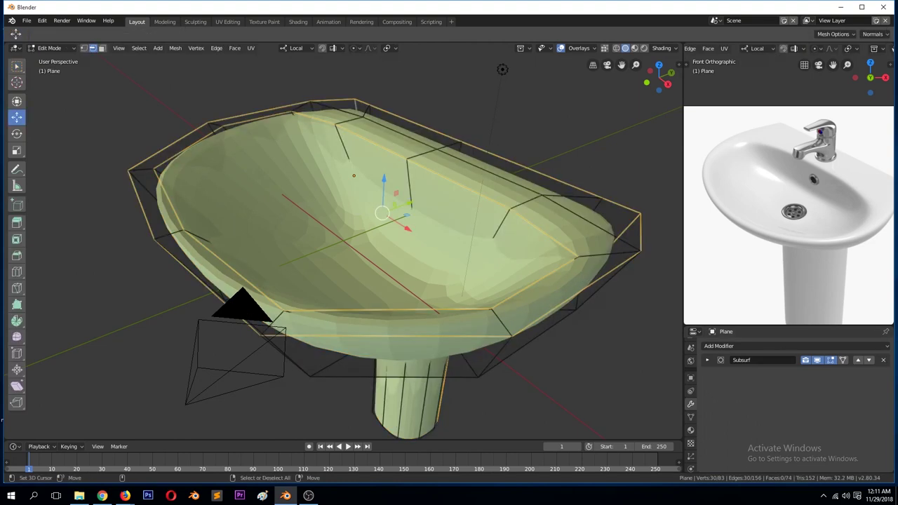
Hide the subdivision smoothing in the viewport and zoom in on the basin
key("alt+Tab")
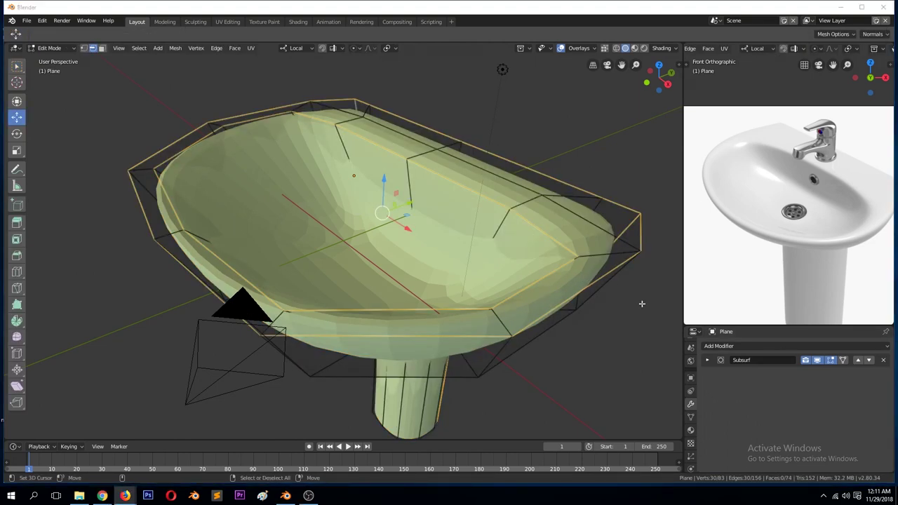
mouse_move(600, 295)
middle_mouse_down()
mouse_move(637, 180)
mouse_move(603, 295)
middle_mouse_up()
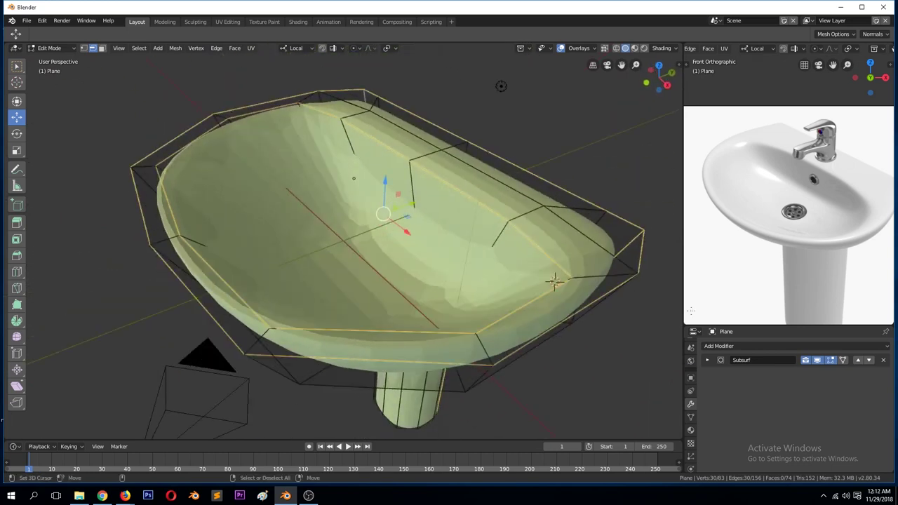
left_click(817, 360)
mouse_move(491, 281)
middle_mouse_down()
mouse_move(470, 268)
mouse_move(422, 159)
middle_mouse_up()
scroll(470, 268, "up", 4)
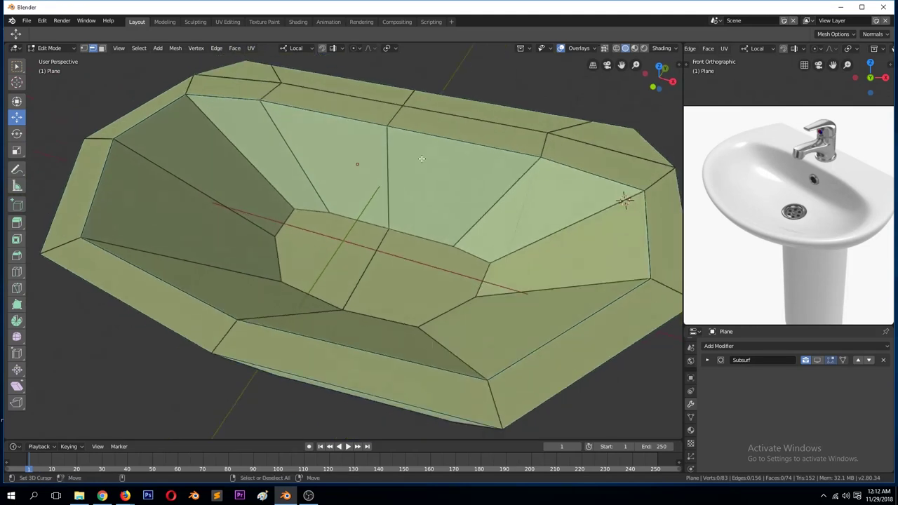
Cut a new edge loop into the basin and merge two selected vertices into one
right_click(369, 193)
left_click(467, 204)
key("g")
key("g")
left_click(454, 221)
key("1")
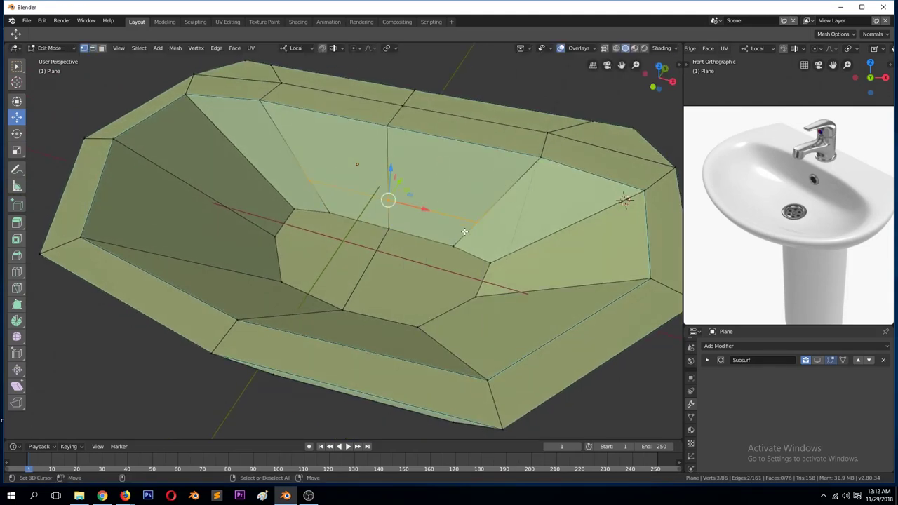
key("alt+m")
left_click(483, 246)
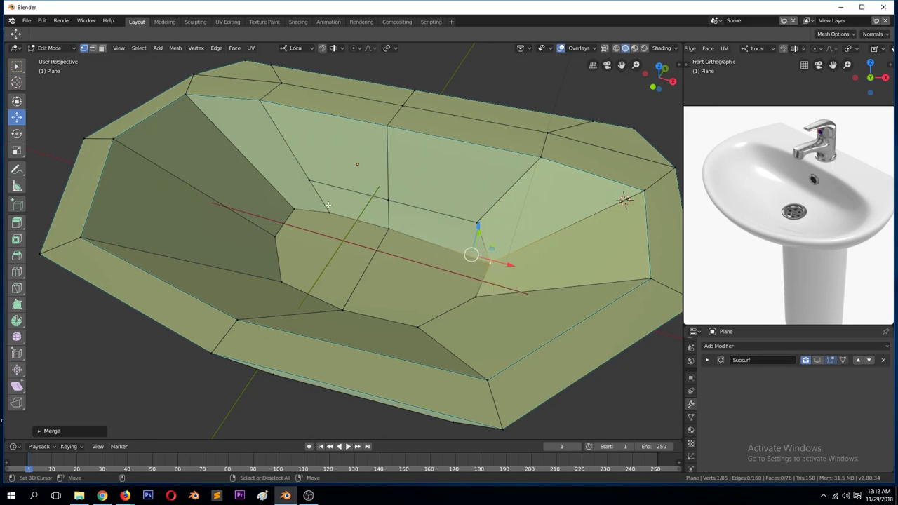
Add an inset loop inside the basin by loop-cutting and shrinking it with Alt+S
mouse_move(363, 218)
middle_mouse_down()
mouse_move(338, 181)
mouse_move(410, 223)
middle_mouse_up()
key("ctrl+r")
left_click(337, 181)
key("alt+s")
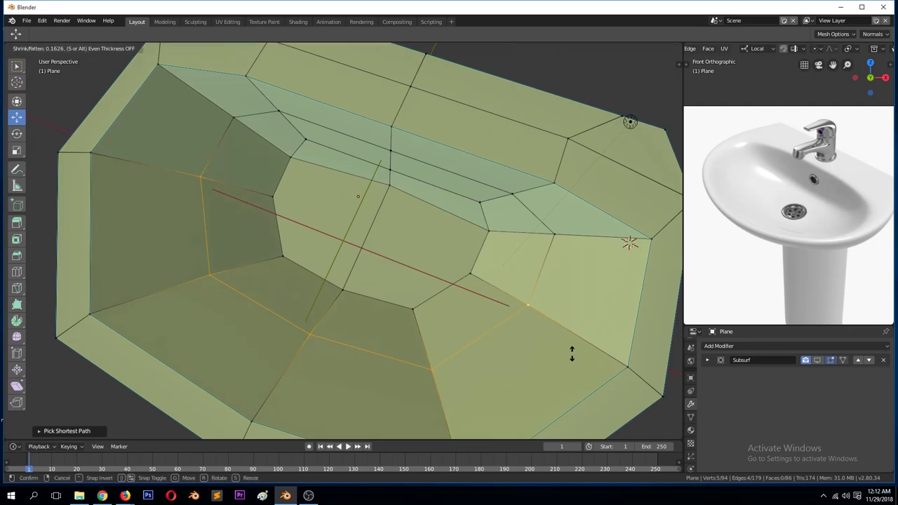
left_click(575, 340)
mouse_move(576, 338)
middle_mouse_down()
mouse_move(553, 301)
mouse_move(625, 288)
middle_mouse_up()
Extrude the basin's bottom faces about 0.37 m downward
key("alt+a")
key("3")
left_click(393, 280)
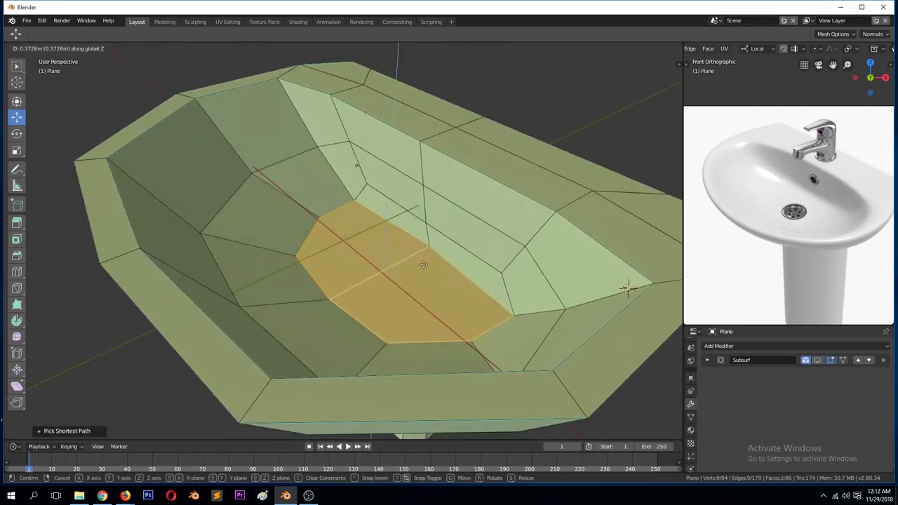
middle_click_drag(393, 281, 409, 251)
key("e")
left_click(422, 288)
middle_click_drag(421, 288, 393, 251)
Apply level-2 subdivision smoothing to the sink in Object Mode and view it from the side
key("Tab")
scroll(393, 245, "down", 3)
scroll(459, 252, "up", 4)
mouse_move(458, 253)
middle_mouse_down()
mouse_move(441, 272)
mouse_move(471, 286)
mouse_move(498, 281)
mouse_move(465, 156)
mouse_move(445, 163)
middle_mouse_up()
key("ctrl+2")
left_click(671, 73)
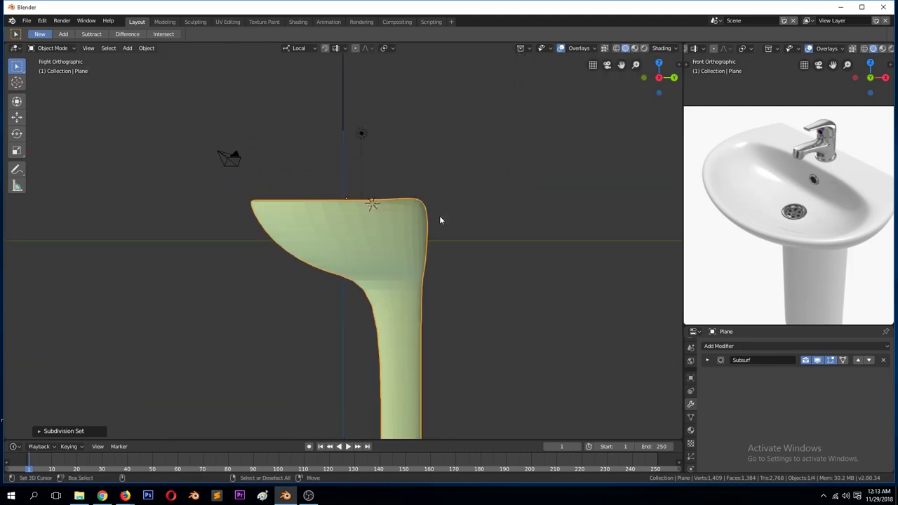
Flatten the sink's back by box-selecting the back vertices in X-ray and scaling them to 0 on X
key("Tab")
key("alt+z")
scroll(416, 246, "down", 2)
key("b")
left_click_drag(387, 195, 436, 393)
key("s")
key("x")
key("0")
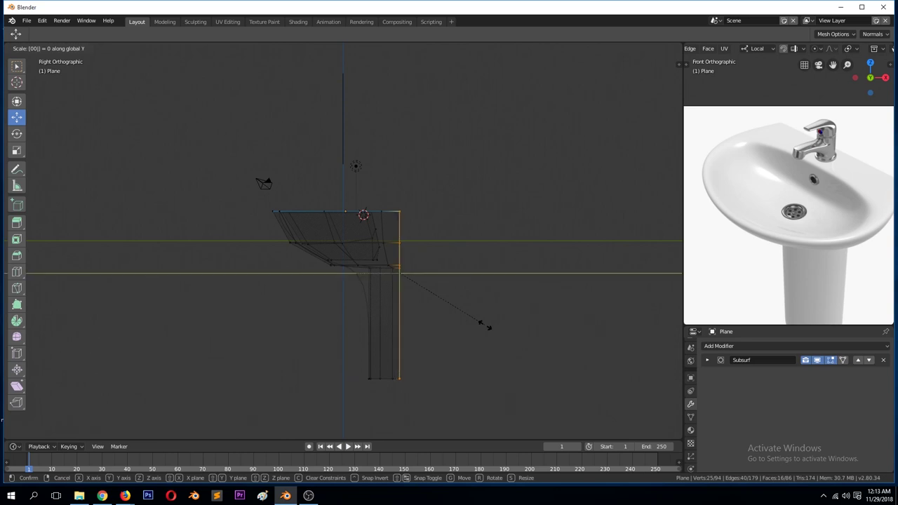
left_click(484, 324)
Turn off X-ray, deselect all, and add two edge loops along the basin rim
mouse_move(449, 270)
middle_mouse_down()
mouse_move(385, 301)
mouse_move(557, 307)
middle_mouse_up()
key("alt+z")
scroll(384, 301, "up", 4)
key("alt+a")
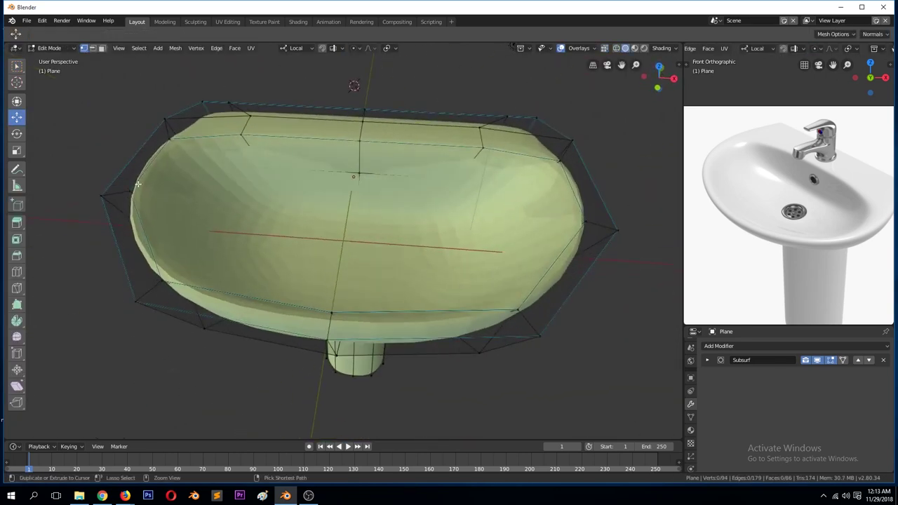
key("ctrl+r")
left_click(130, 204)
left_click(119, 199)
key("ctrl+r")
left_click(118, 200)
left_click(119, 199)
Preview the smoothed sink and expand its Subdivision modifier settings
key("Tab")
middle_click_drag(358, 263, 287, 281)
key("Tab")
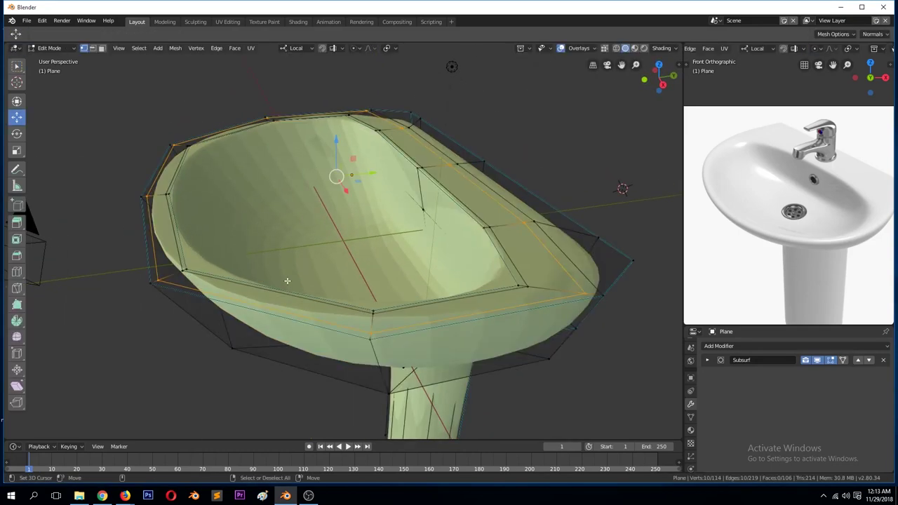
scroll(287, 281, "up", 2)
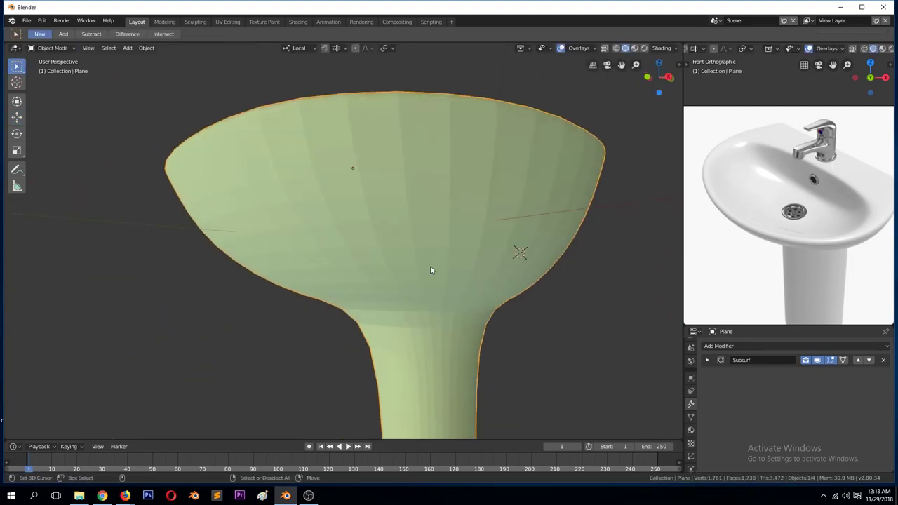
right_click(224, 125)
scroll(342, 221, "down", 3)
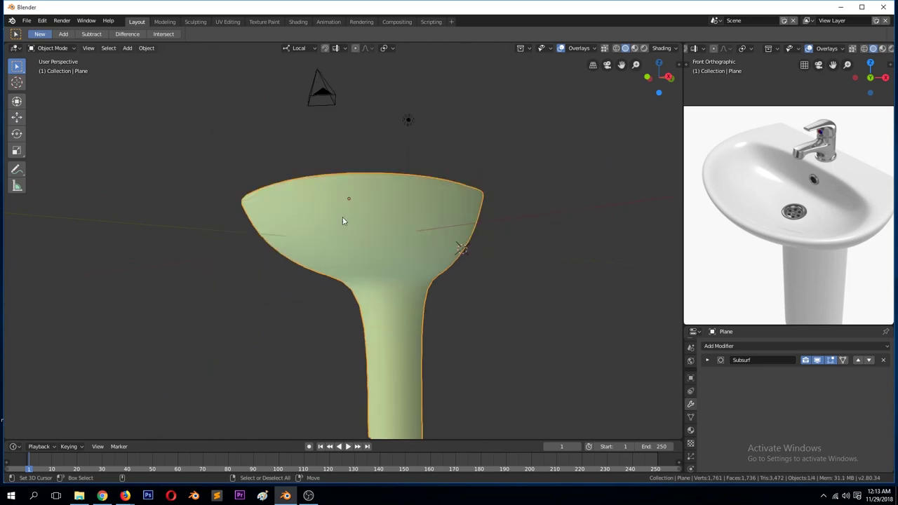
middle_click_drag(342, 222, 647, 380)
left_click(707, 360)
mouse_move(548, 334)
middle_mouse_down()
mouse_move(517, 311)
mouse_move(509, 317)
mouse_move(548, 308)
mouse_move(528, 318)
middle_mouse_up()
Show the unsmoothed cage while editing, then select and slide a bowl edge loop
key("Tab")
scroll(528, 318, "up", 5)
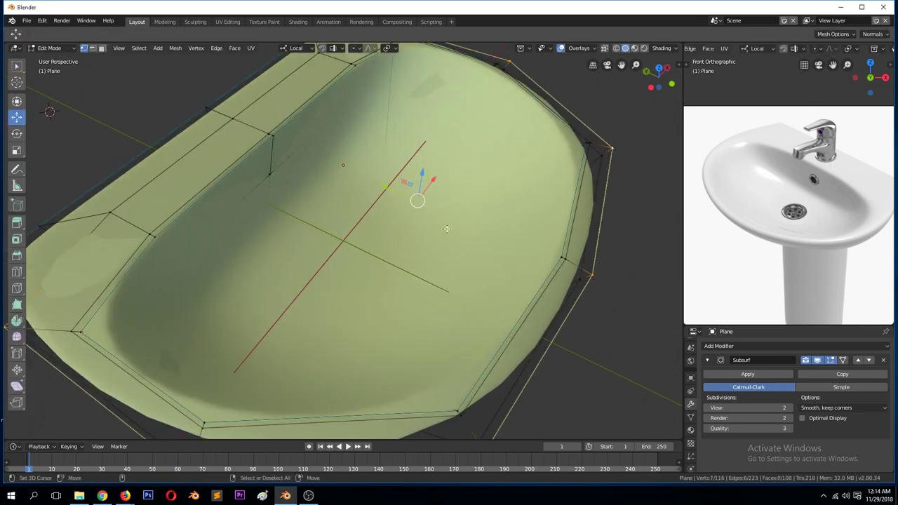
left_click(818, 360)
mouse_move(316, 207)
middle_mouse_down()
mouse_move(421, 150)
mouse_move(407, 184)
middle_mouse_up()
left_click(407, 185, "alt")
key("g")
key("g")
left_click(365, 160)
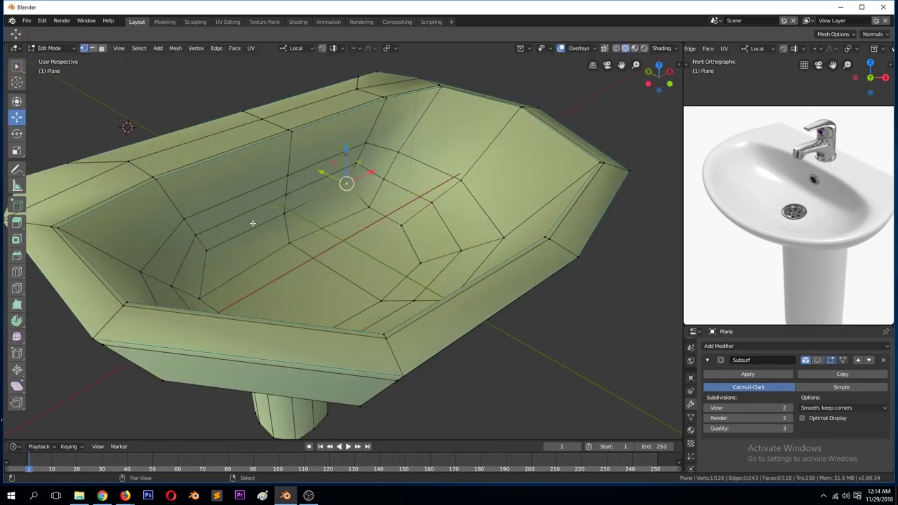
key("Tab")
mouse_move(284, 213)
middle_mouse_down()
mouse_move(327, 229)
mouse_move(279, 220)
mouse_move(316, 161)
middle_mouse_up()
scroll(395, 297, "down", 4)
mouse_move(395, 296)
middle_mouse_down()
mouse_move(357, 367)
mouse_move(424, 305)
middle_mouse_up()
Add a loop near the bowl bottom from the front view, slide it up, and start saving
key("KP_1")
scroll(366, 347, "up", 2)
key("Tab")
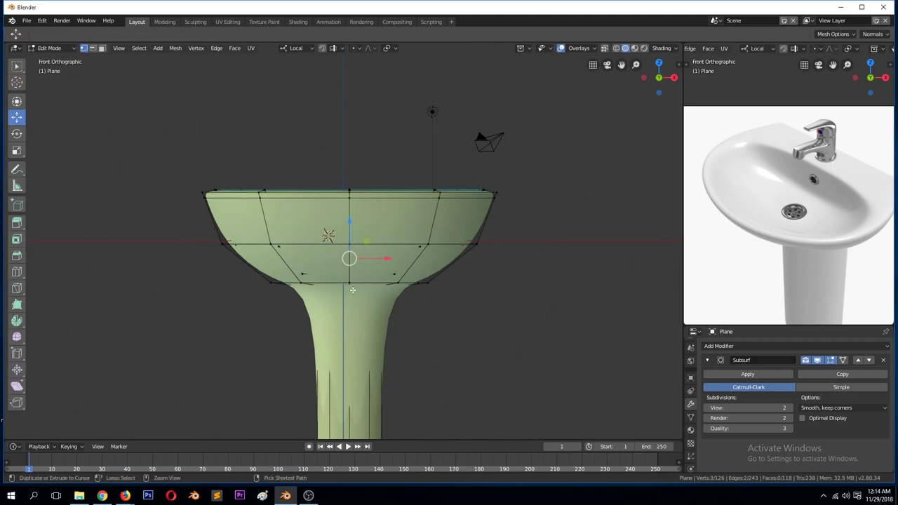
left_click(350, 286)
left_click(350, 286)
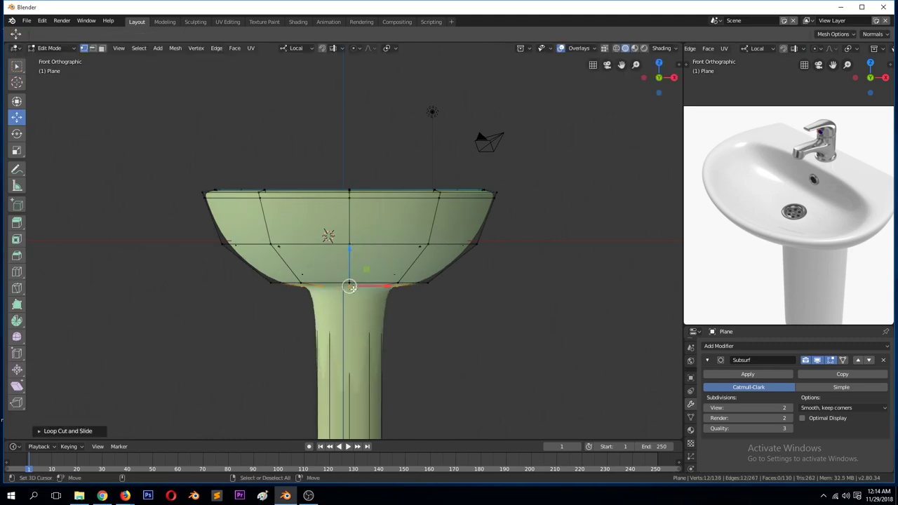
key("g")
key("g")
left_click(395, 245)
key("Tab")
mouse_move(419, 244)
middle_mouse_down()
mouse_move(365, 230)
mouse_move(358, 292)
middle_mouse_up()
key("ctrl+s")
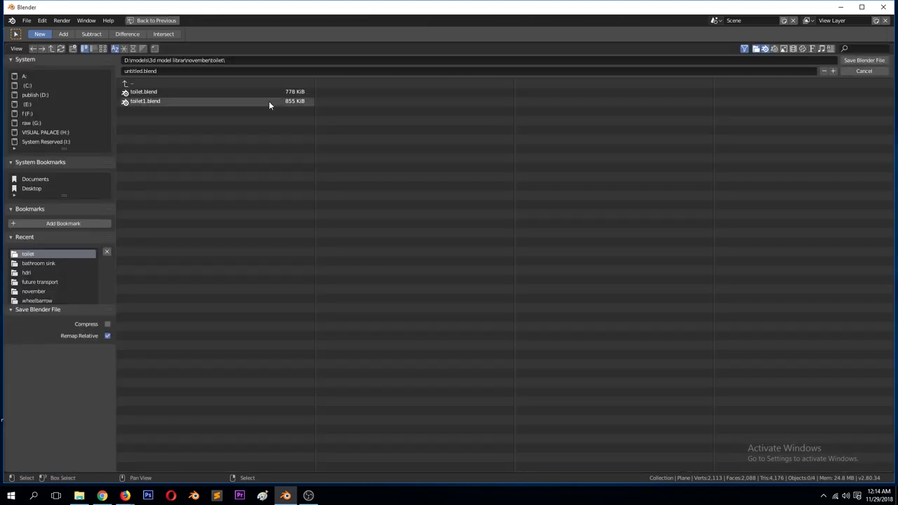
Save over toilet.blend, then save a copy as sink 2.blend in a new 'sink 2' folder under november
double_click(271, 94)
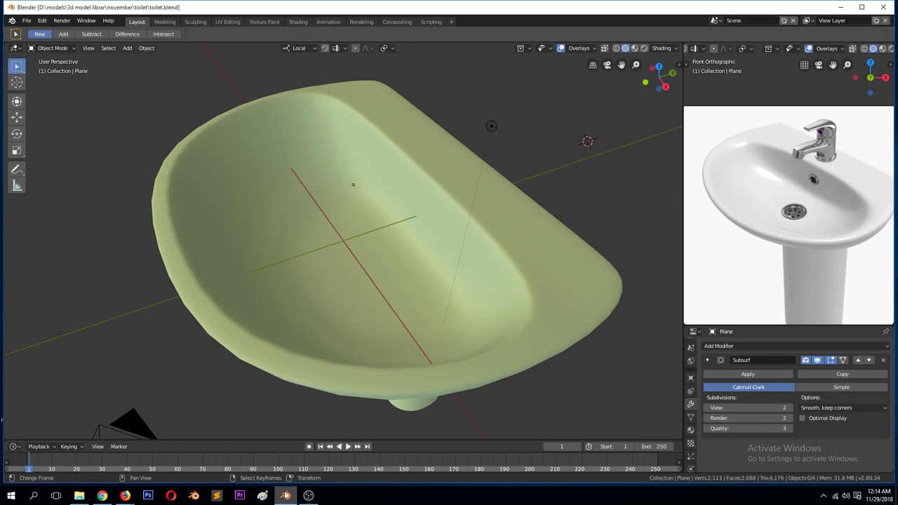
key("ctrl+s")
key("ctrl+shift+s")
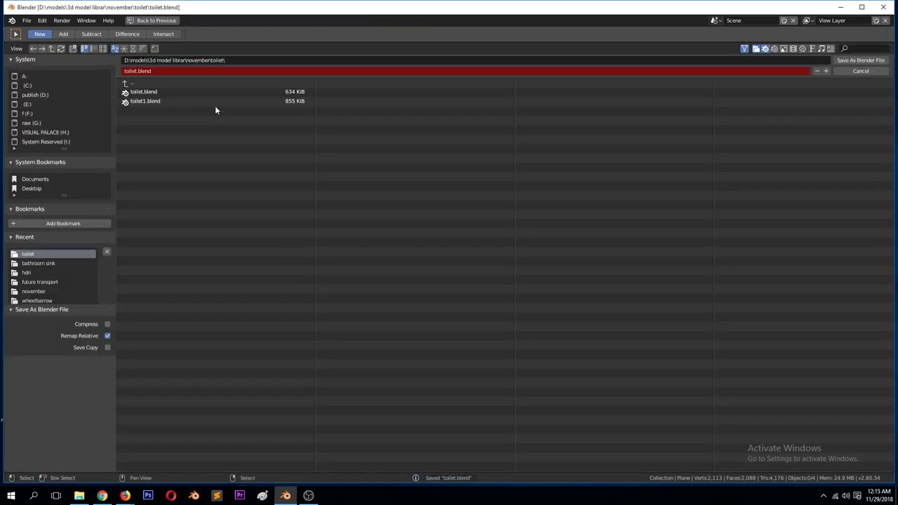
left_click(125, 85)
left_click(73, 48)
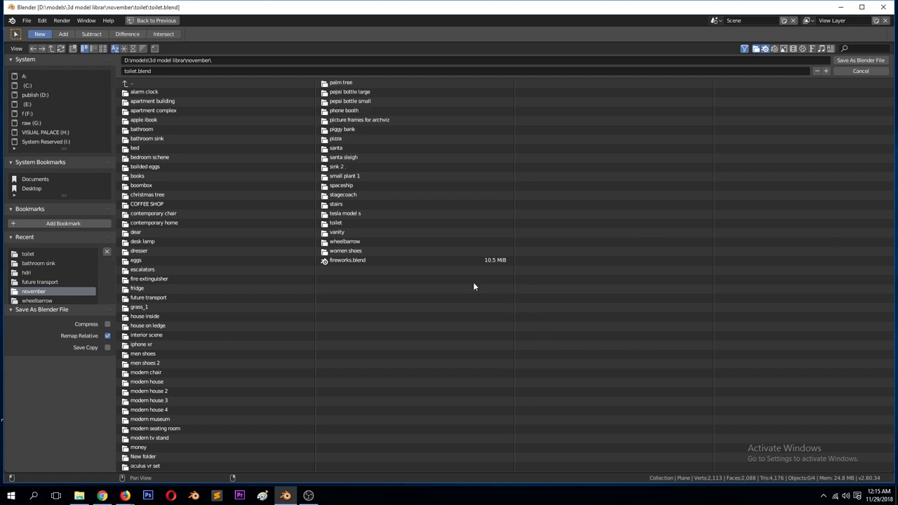
left_click(853, 59)
mouse_move(499, 184)
middle_mouse_down()
mouse_move(545, 180)
mouse_move(430, 233)
middle_mouse_up()
key("KP_7")
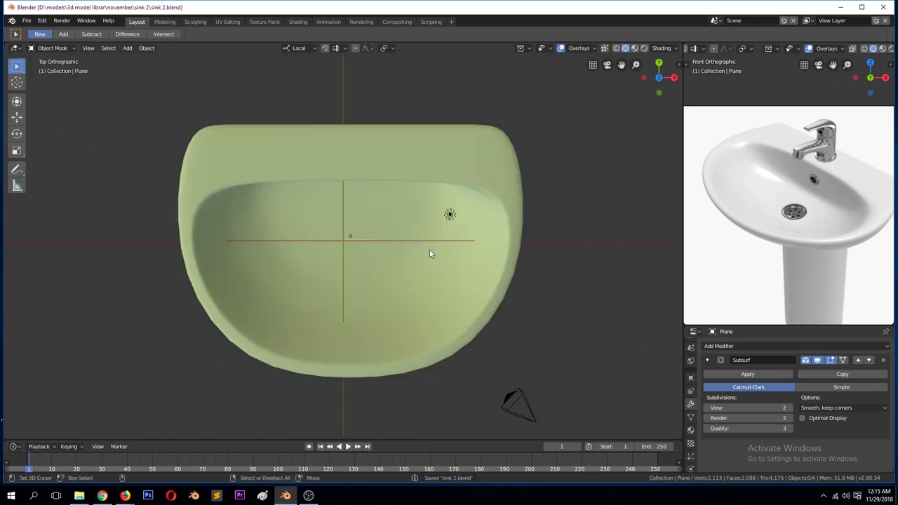
Add a Circle mesh at the back of the sink with 8 vertices
key("shift+a")
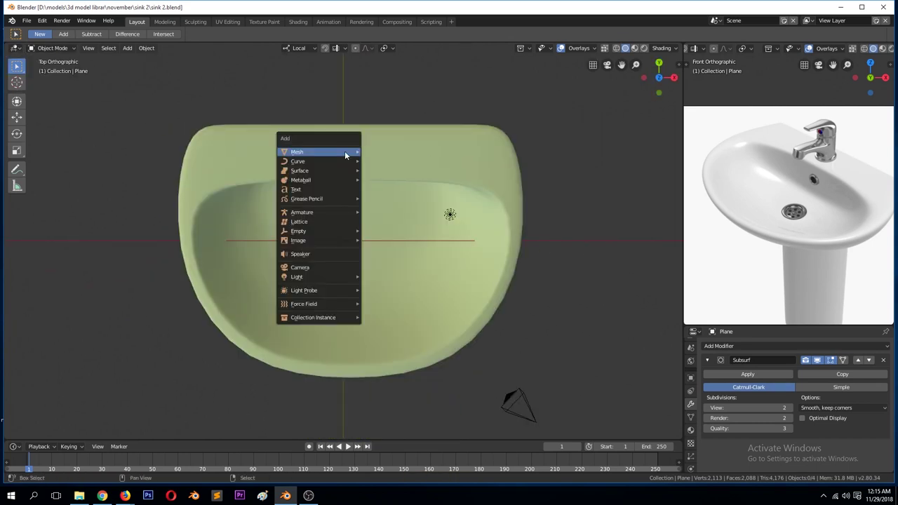
left_click(407, 171)
left_click(40, 429)
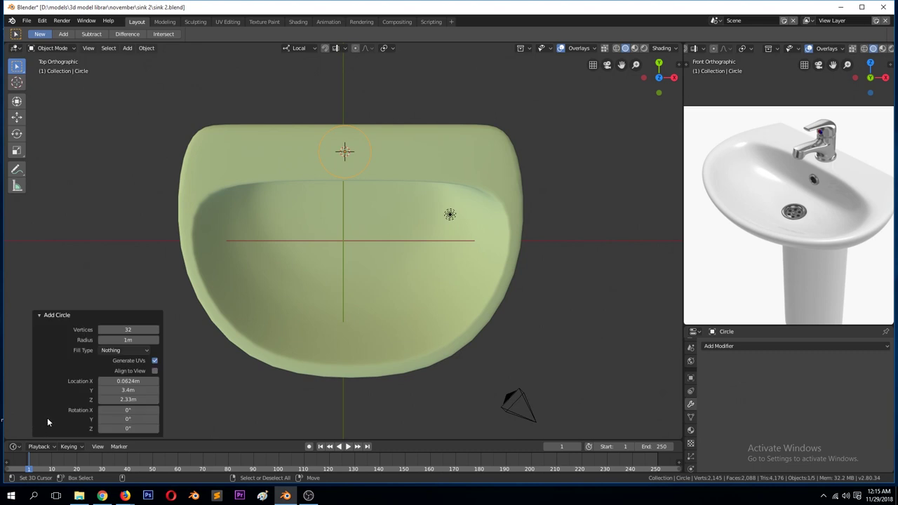
left_click(127, 330)
type("8")
key("Return")
key("KP_Decimal")
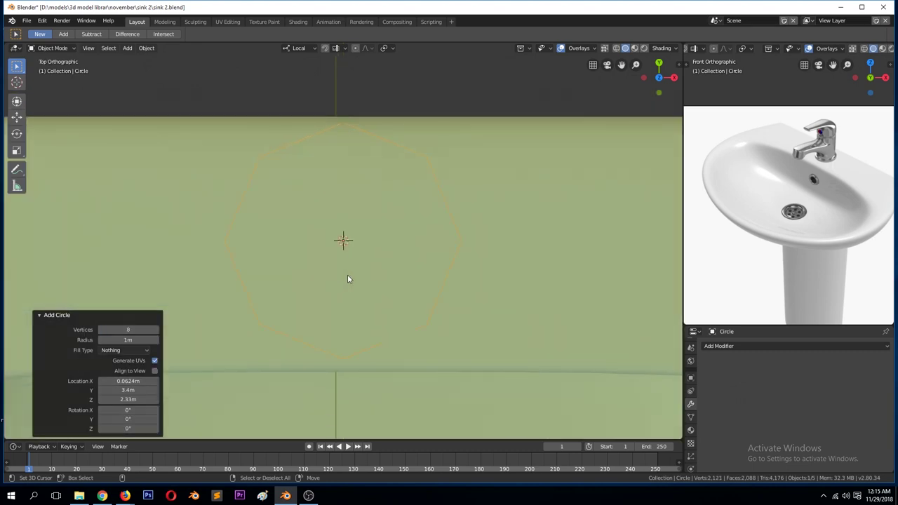
middle_click_drag(347, 274, 334, 292)
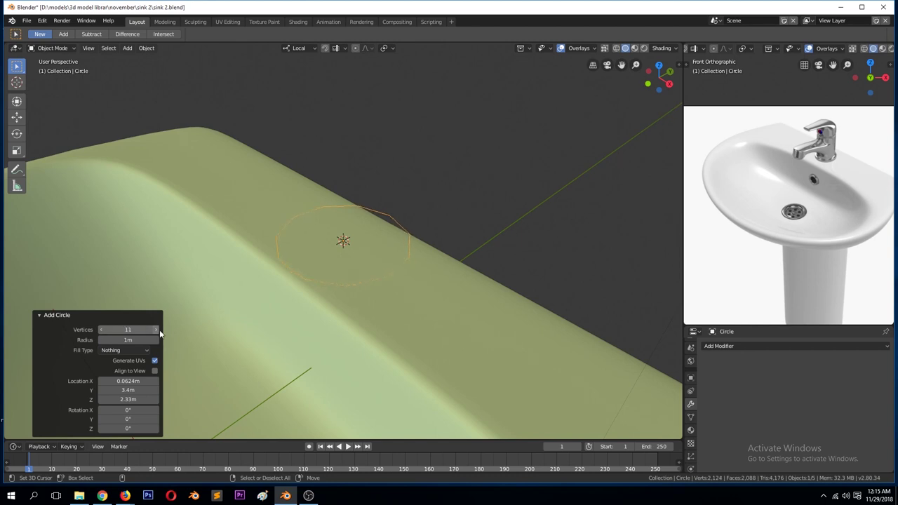
mouse_move(348, 297)
middle_mouse_down()
mouse_move(391, 285)
mouse_move(341, 222)
middle_mouse_up()
Move the circle vertically in edit mode, undoing an accidental scale
key("Tab")
key("g")
key("z")
left_click(341, 222)
key("s")
left_click(401, 237)
key("ctrl+z")
key("g")
key("z")
key("Escape")
Extrude a low vertical ring wall and slightly shrink and reposition its top edge
key("e")
key("z")
left_click(335, 226)
key("s")
left_click(331, 229)
key("g")
key("z")
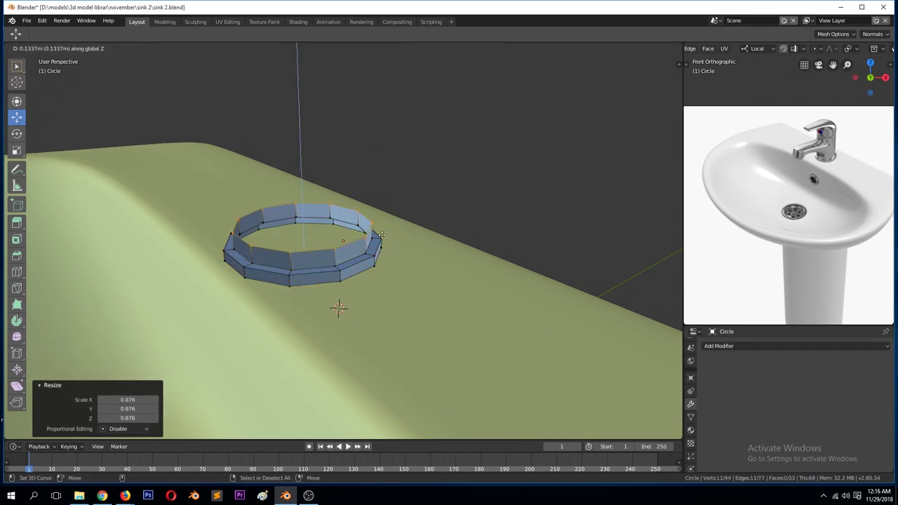
left_click(381, 241)
Extrude the tall faucet-body wall upward and taper its top edge slightly
key("e")
key("z")
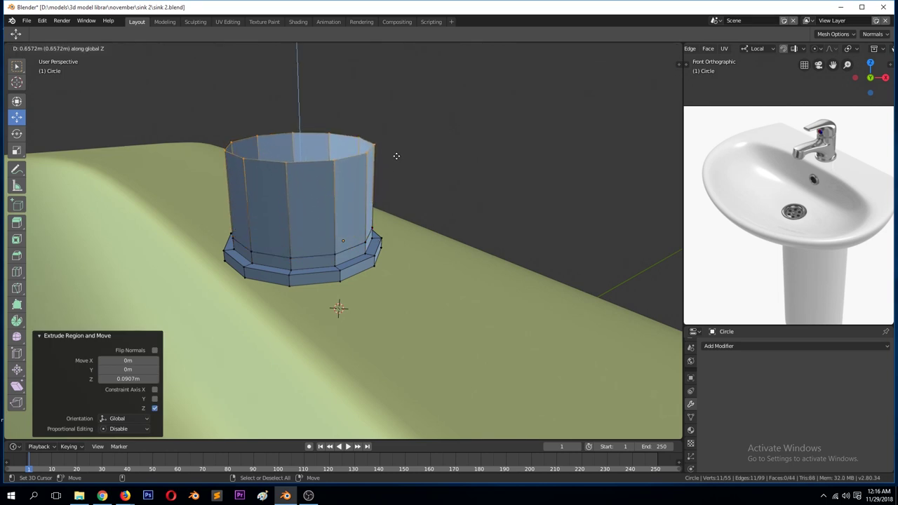
left_click(377, 182)
key("s")
left_click(399, 180)
key("g")
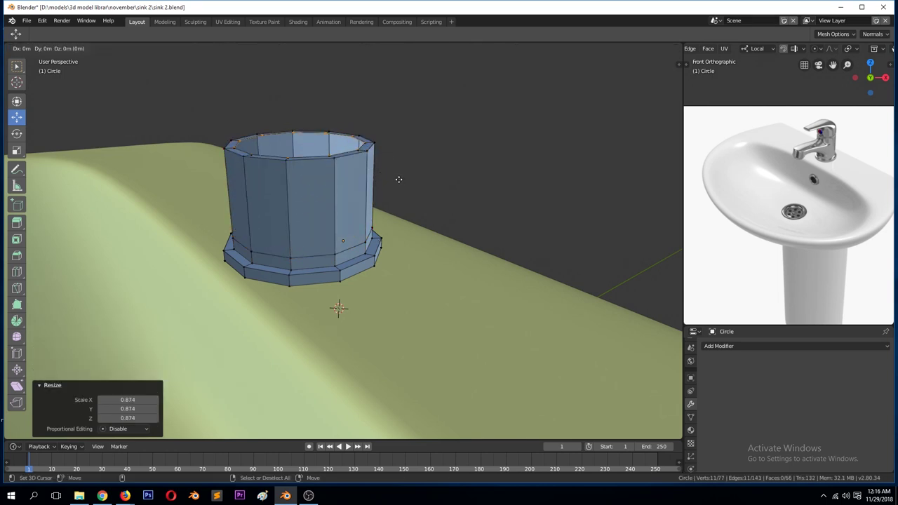
left_click(401, 174)
Extrude the top ring, scale it into a collar, and raise it vertically
key("e")
left_click(401, 175)
key("s")
left_click(403, 172)
key("g")
key("z")
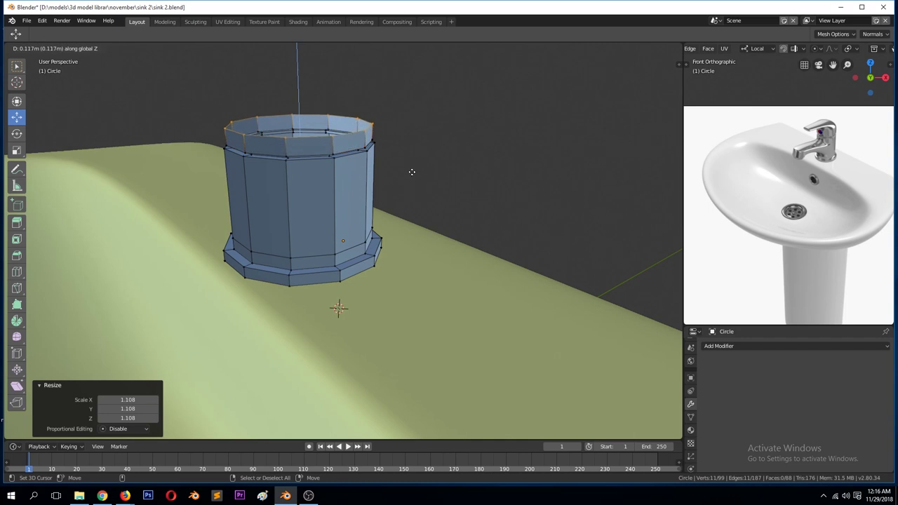
left_click(413, 164)
mouse_move(413, 163)
middle_mouse_down()
mouse_move(335, 194)
mouse_move(375, 212)
middle_mouse_up()
key("KP_Decimal")
Select the whole inner rim loop of the top ring
left_click(448, 278)
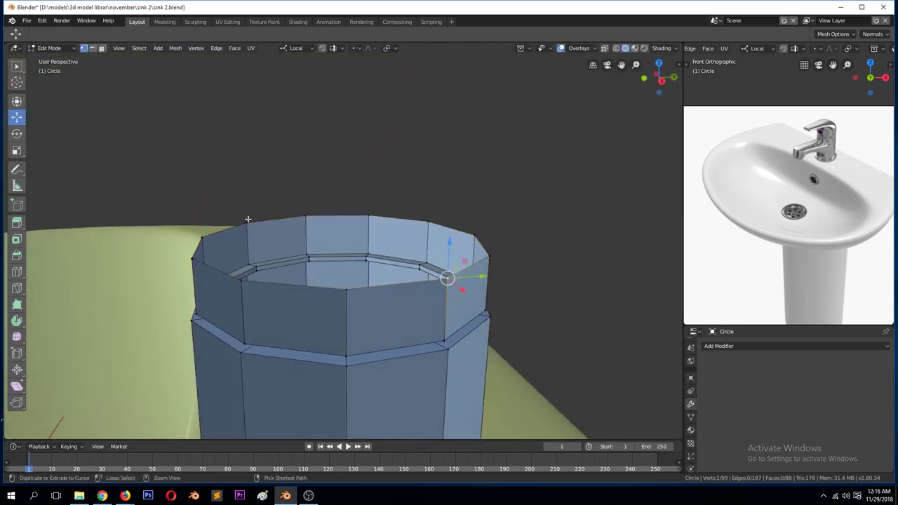
middle_click_drag(445, 277, 339, 295)
left_click(345, 330, "ctrl")
key("KP_7")
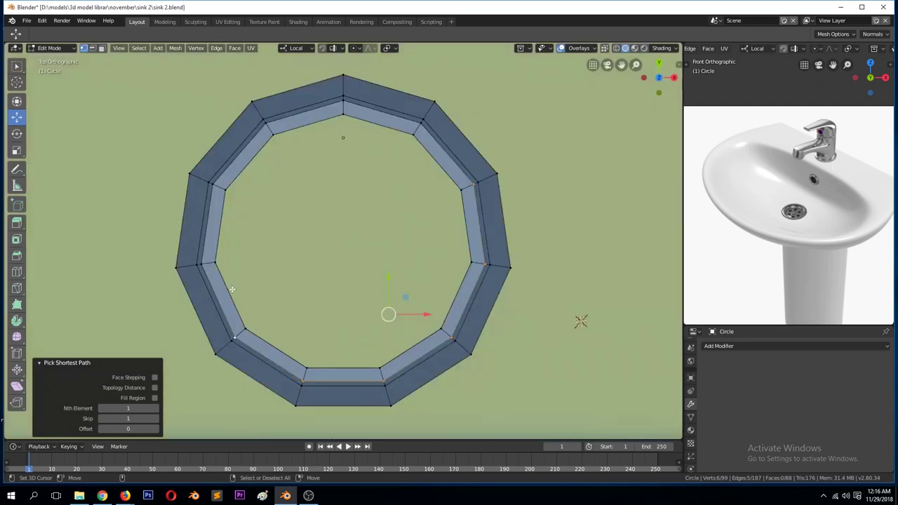
middle_click_drag(232, 289, 300, 272)
key("KP_7")
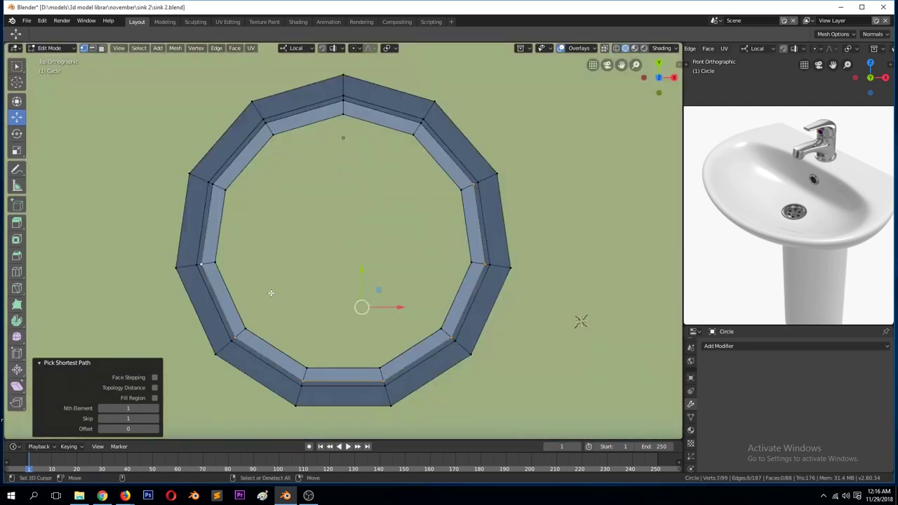
mouse_move(429, 227)
middle_mouse_down()
mouse_move(242, 295)
mouse_move(379, 237)
mouse_move(344, 247)
middle_mouse_up()
Extrude the inner top loop straight up along Z
key("e")
key("z")
left_click(383, 231)
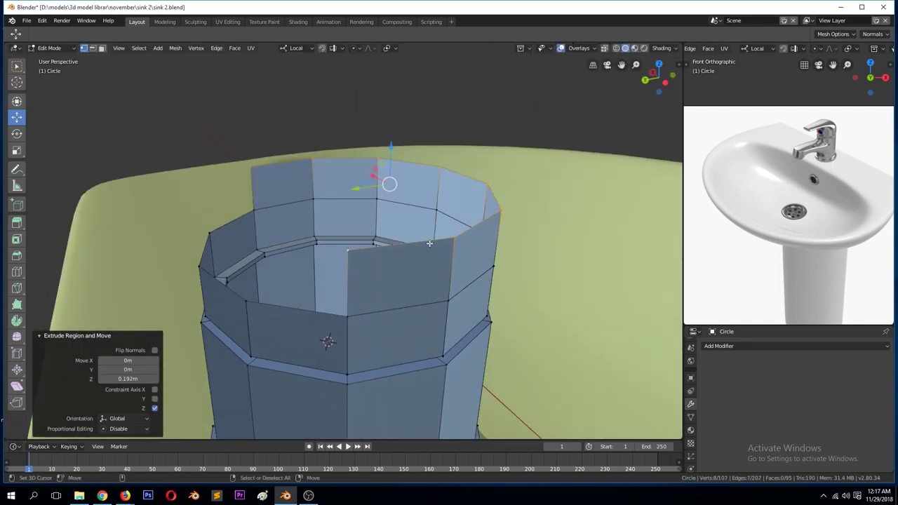
Fill the open top of the faucet body with a cap face
middle_click_drag(441, 228, 473, 241)
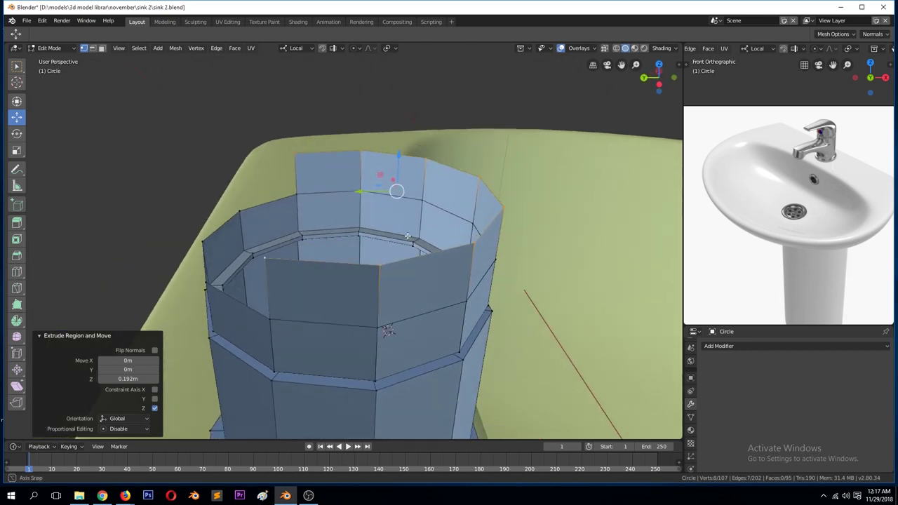
key("3")
left_click(471, 244)
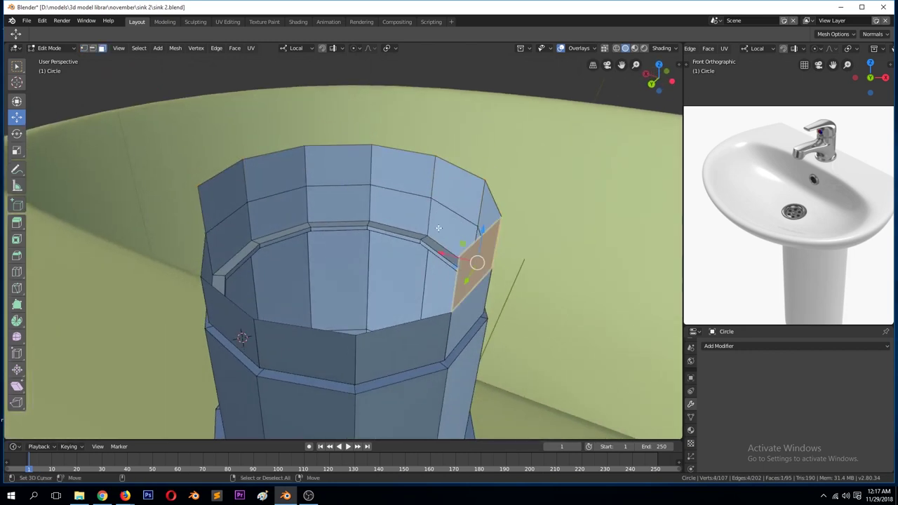
key("2")
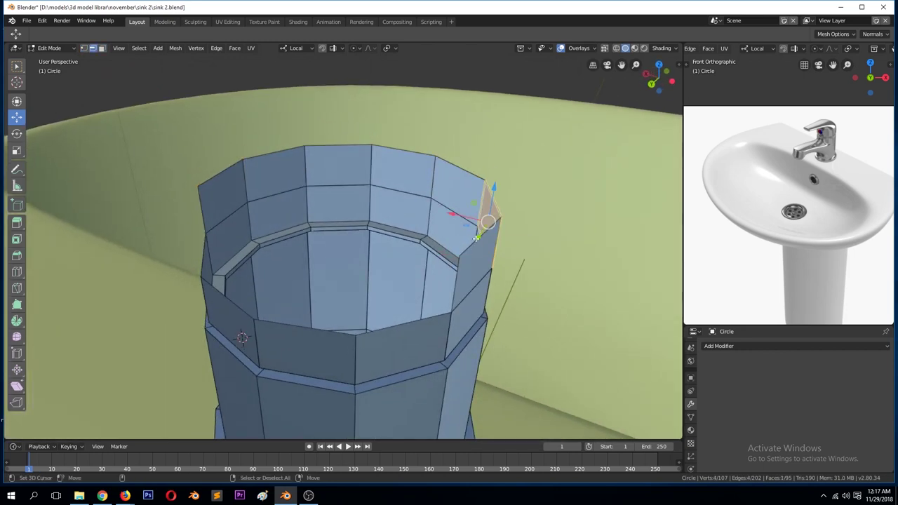
key("f")
mouse_move(283, 185)
middle_mouse_down()
mouse_move(385, 275)
mouse_move(393, 295)
middle_mouse_up()
Knife-cut the new top face and scale the selected top faces outward
key("k")
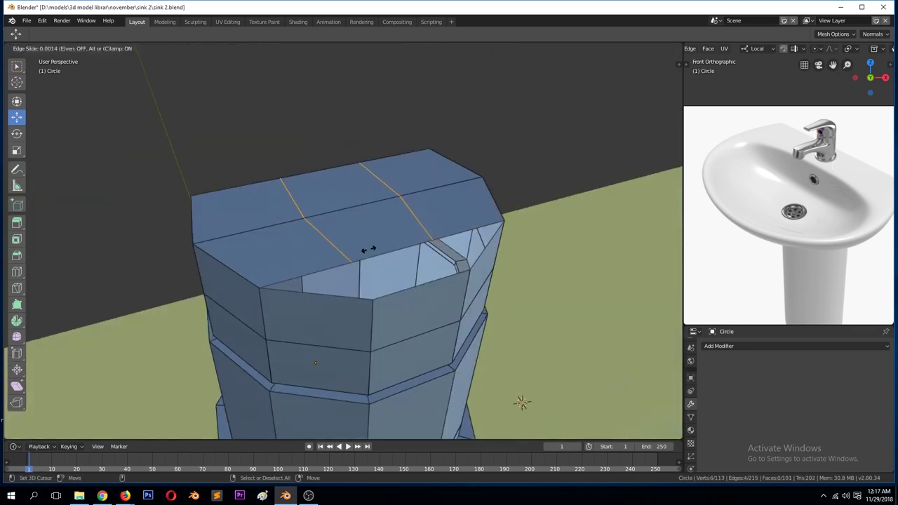
left_click(330, 243)
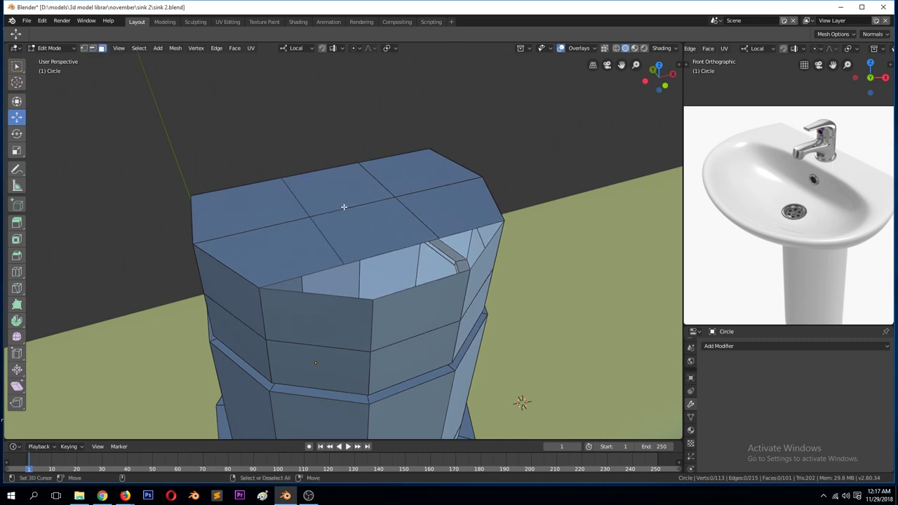
left_click(344, 207)
middle_click_drag(344, 207, 389, 220)
key("s")
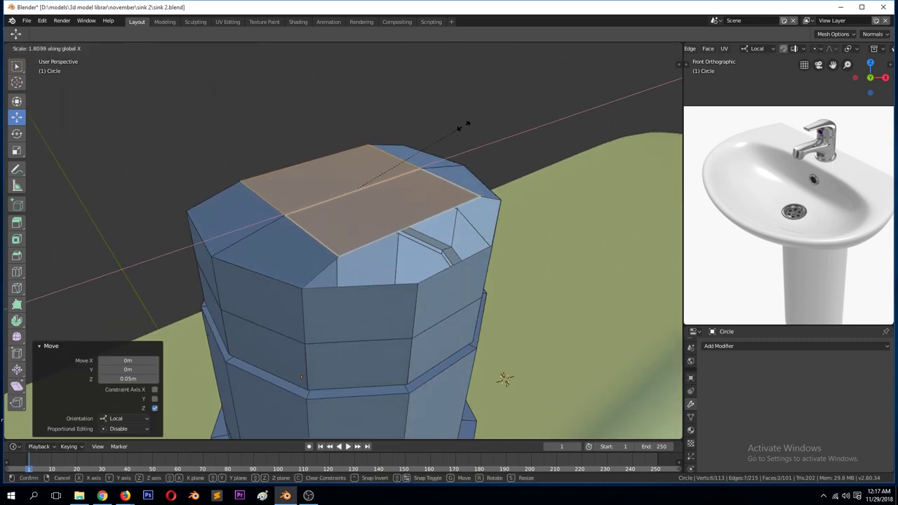
left_click(466, 126)
key("alt+a")
Raise the top faces and add an edge loop around the faucet ring
middle_click_drag(428, 248, 487, 239)
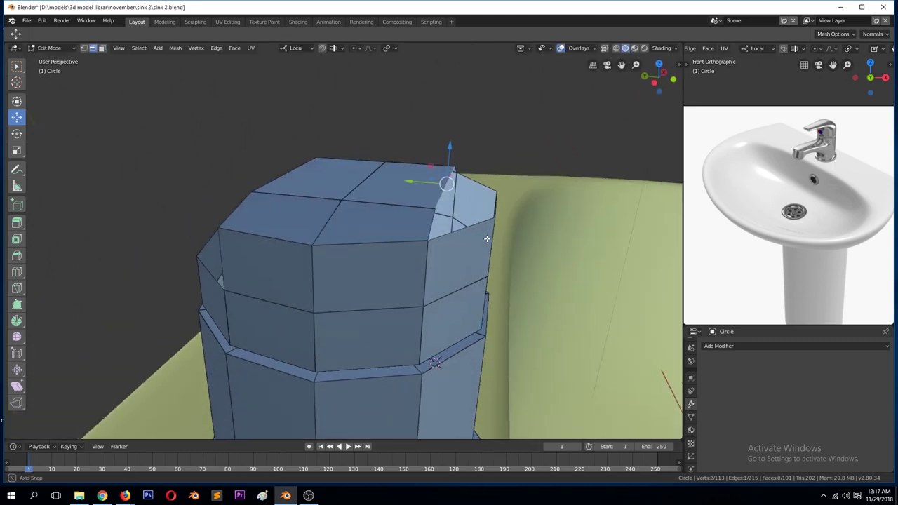
left_click_drag(423, 185, 465, 183)
middle_click_drag(465, 183, 469, 218)
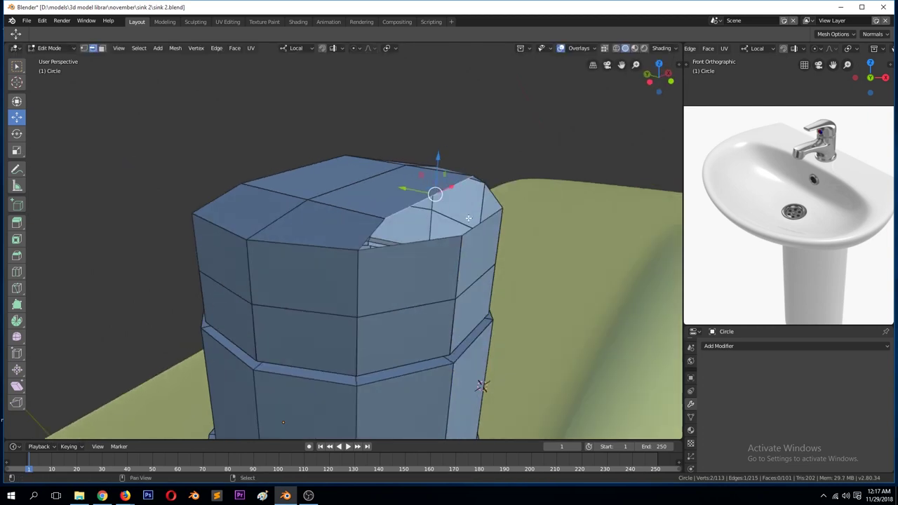
middle_click_drag(437, 188, 440, 248)
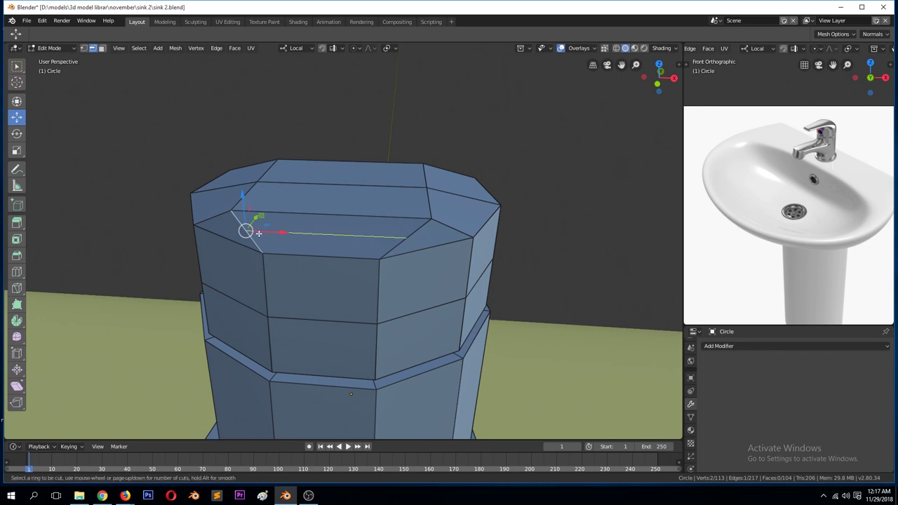
left_click(259, 233)
middle_click_drag(259, 233, 422, 245)
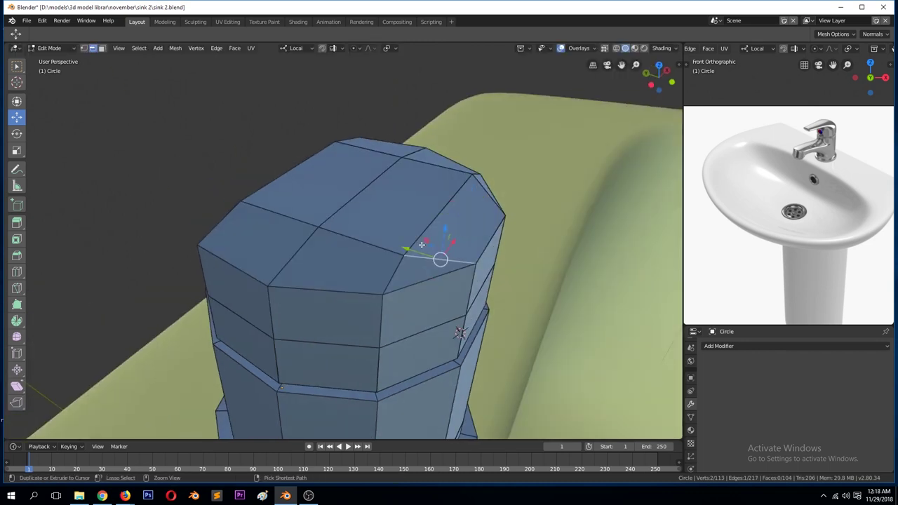
Select the top faces and shrink them along X to 0.715
key("3")
middle_click_drag(421, 208, 393, 168)
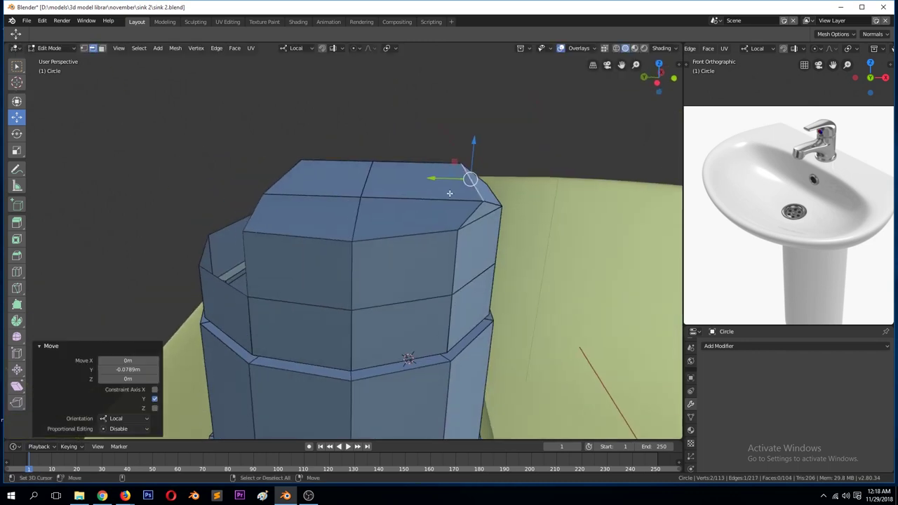
left_click(379, 169)
middle_click_drag(377, 131, 421, 203)
key("alt+a")
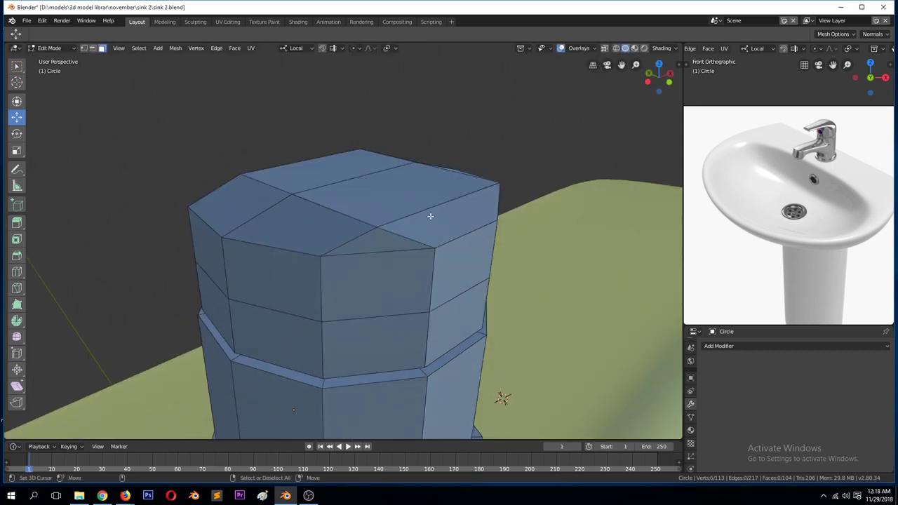
key("ctrl+z")
key("s")
left_click(463, 146)
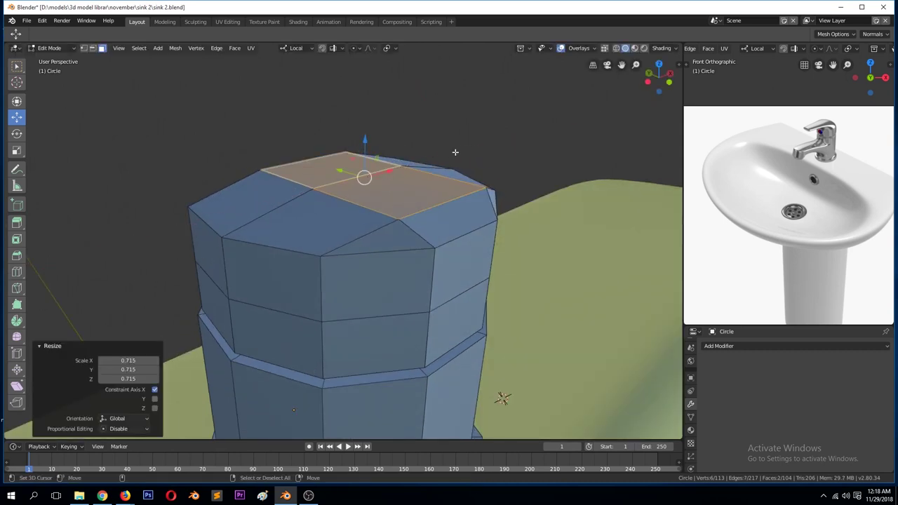
Try a loop cut across the top faces, then undo it
left_click(409, 226)
key("ctrl+r")
left_click(488, 207)
right_click(491, 207)
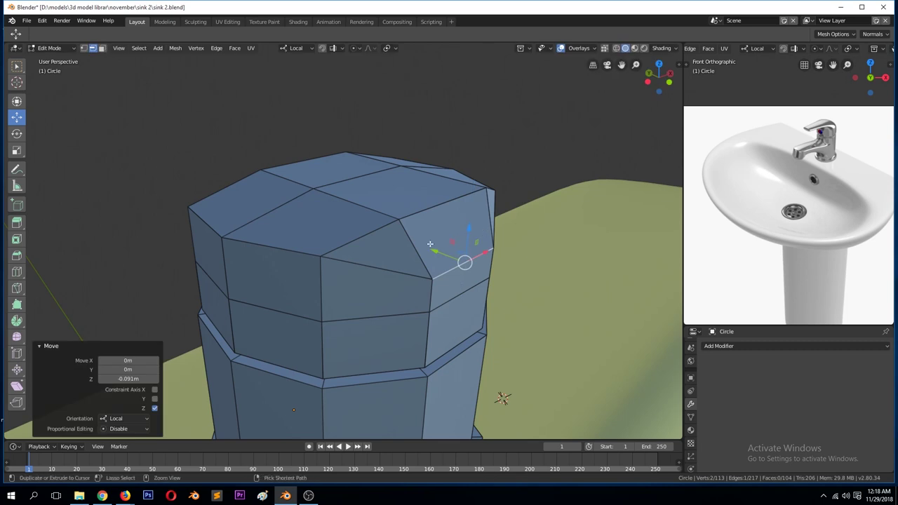
key("s")
right_click(507, 211)
key("ctrl+z")
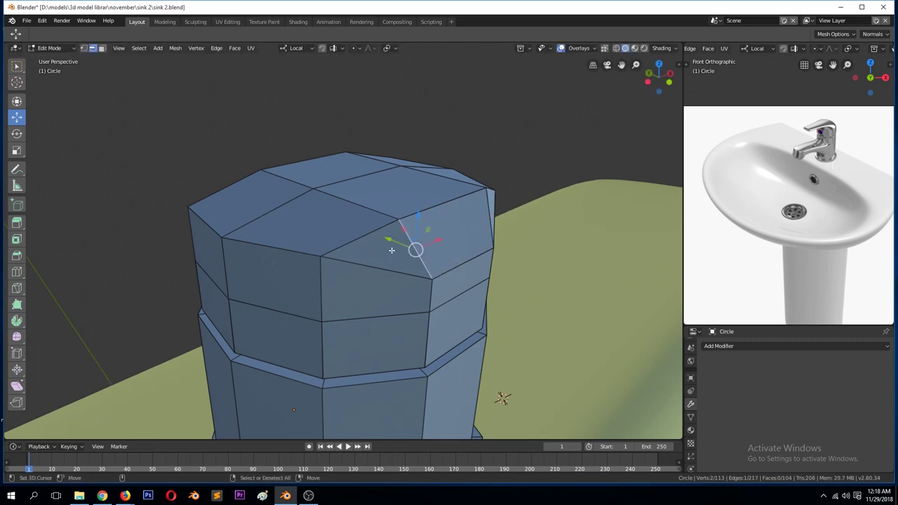
Select a row of top faces and switch to Right view
left_click(392, 251)
middle_click_drag(392, 250, 400, 237)
left_click(411, 235, "ctrl")
key("KP_3")
Extrude the top faces into a spout and push its end out along Y
key("g")
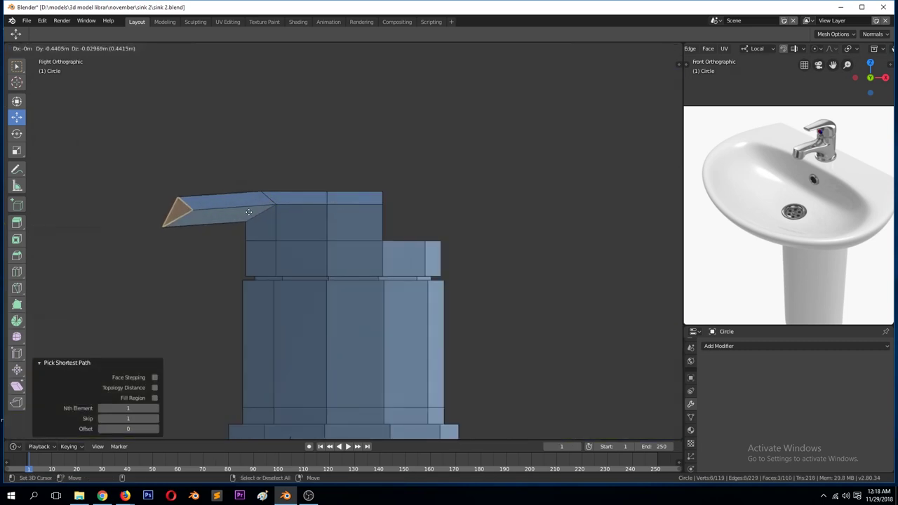
left_click(249, 212)
key("g")
key("y")
left_click(290, 307)
In Top view, narrow the spout tip to 0.625 along X and shift it along Y
key("KP_7")
key("s")
key("x")
left_click(400, 319)
key("g")
key("y")
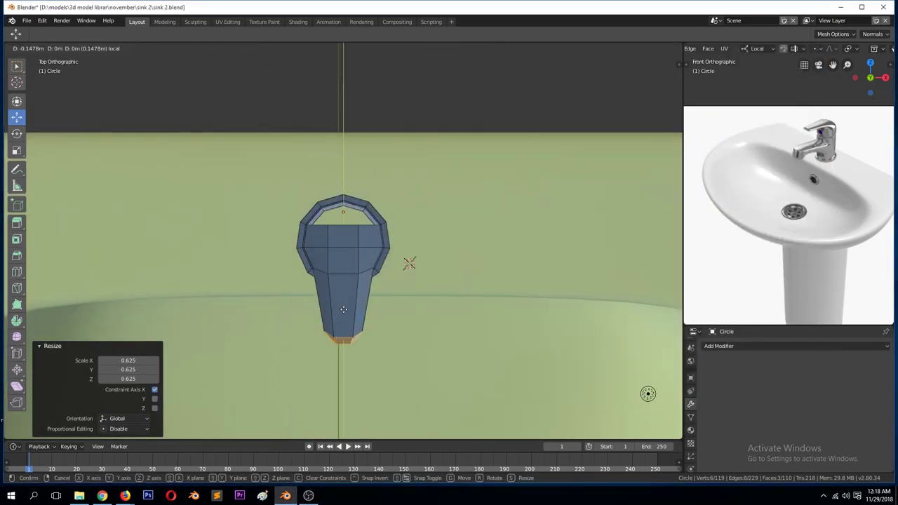
left_click(409, 263)
mouse_move(409, 263)
middle_mouse_down()
mouse_move(375, 345)
mouse_move(427, 412)
mouse_move(399, 427)
mouse_move(386, 284)
mouse_move(379, 289)
mouse_move(364, 198)
mouse_move(351, 210)
mouse_move(342, 202)
mouse_move(382, 233)
middle_mouse_up()
left_click(343, 202)
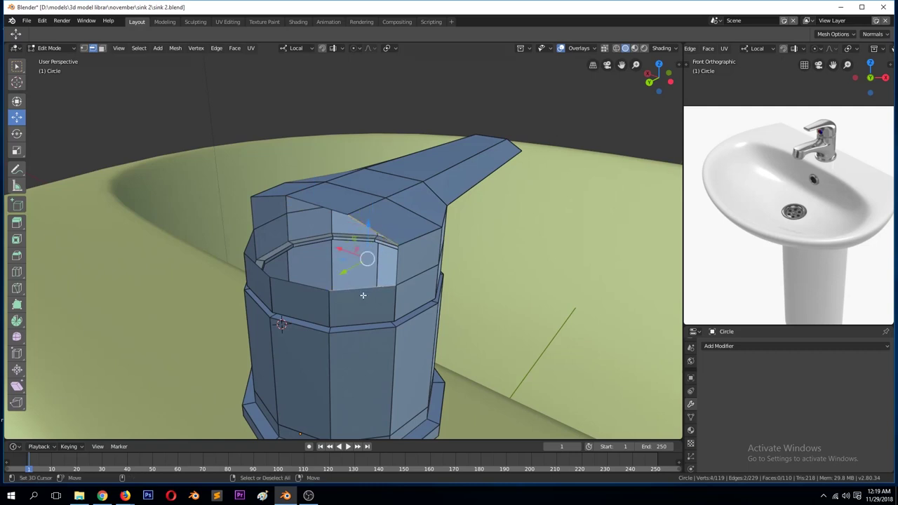
Fill a face across the gap in the faucet body and inspect it in Object Mode
key("f")
middle_click_drag(363, 296, 338, 240)
key("ctrl+z")
mouse_move(374, 276)
middle_mouse_down()
mouse_move(371, 231)
mouse_move(292, 286)
mouse_move(302, 246)
mouse_move(344, 227)
middle_mouse_up()
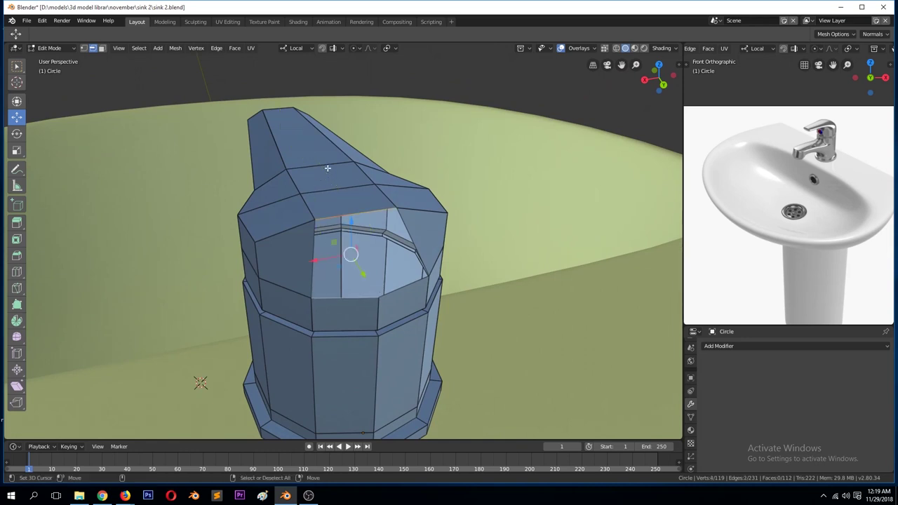
key("f")
mouse_move(360, 305)
middle_mouse_down()
mouse_move(360, 261)
mouse_move(379, 270)
mouse_move(437, 262)
mouse_move(488, 311)
mouse_move(595, 315)
mouse_move(535, 330)
mouse_move(414, 329)
mouse_move(302, 239)
mouse_move(356, 247)
mouse_move(557, 193)
middle_mouse_up()
key("Tab")
key("Tab")
Add a vertical edge loop through the body with Loop Cut and Slide and nudge it along Y
key("ctrl+r")
key("Escape")
right_click(376, 263)
left_click(342, 197)
left_click(351, 246)
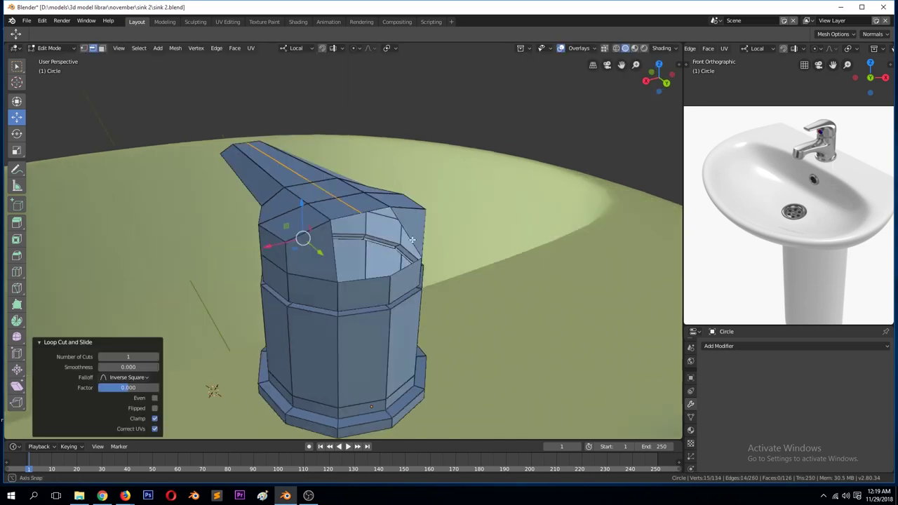
left_click(457, 351, "ctrl")
mouse_move(457, 351)
middle_mouse_down()
mouse_move(468, 353)
mouse_move(296, 314)
middle_mouse_up()
left_click_drag(296, 314, 290, 314)
middle_click_drag(291, 314, 311, 214)
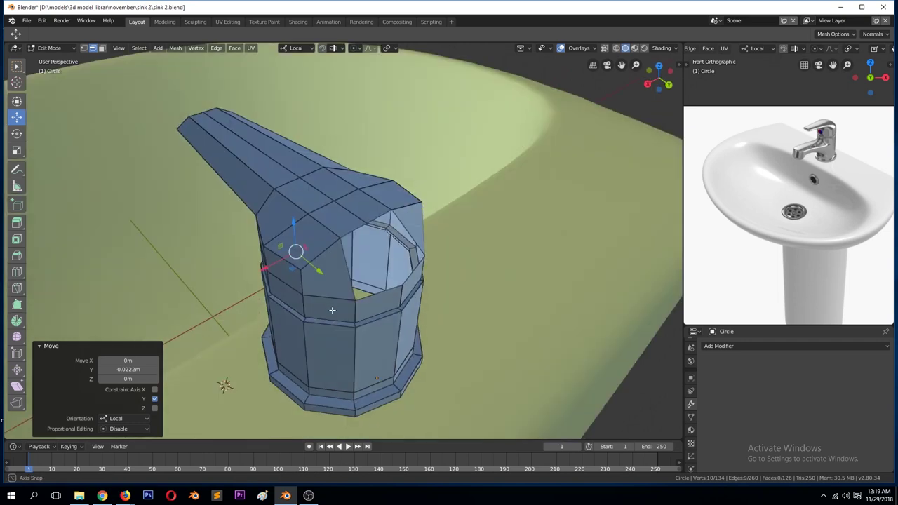
Fill the left hole with a face between its two edges
left_click(311, 214)
left_click(369, 215, "shift")
key("f")
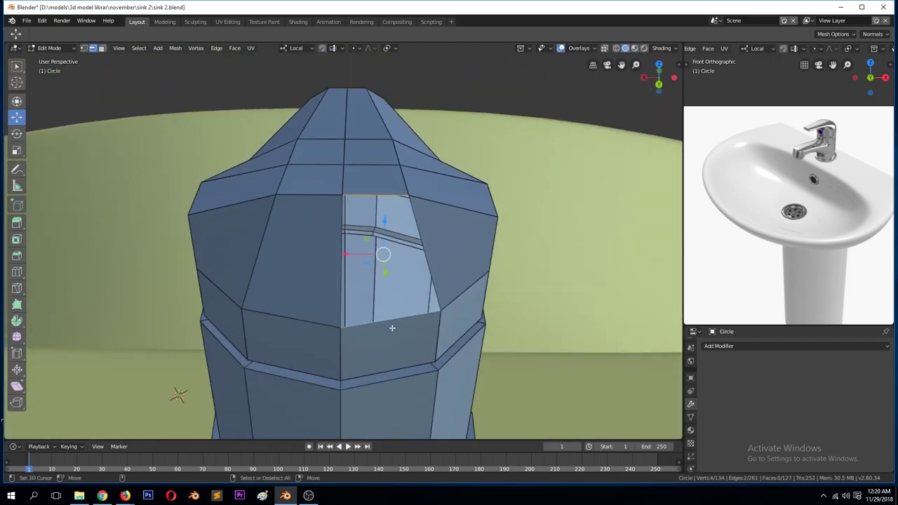
Fill the remaining hole and raise the spout top edges slightly
key("f")
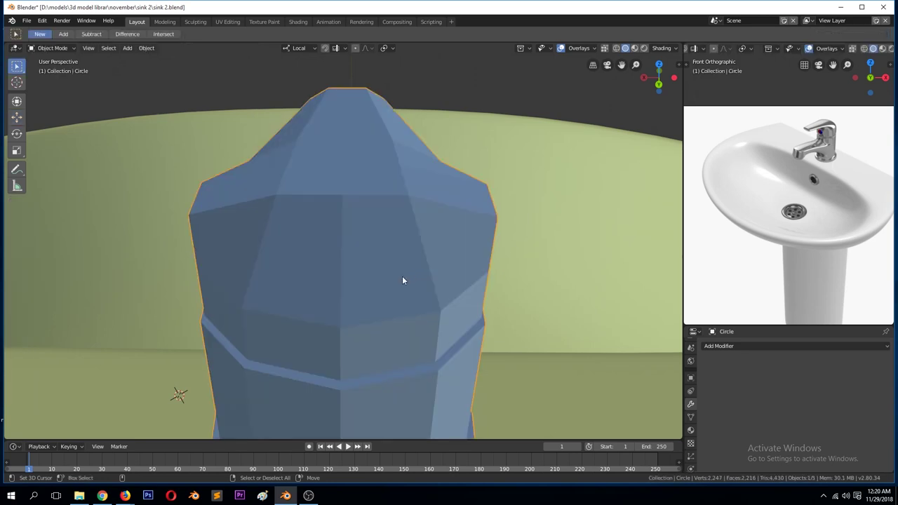
middle_click_drag(405, 279, 368, 212)
left_click(204, 311, "ctrl")
middle_click_drag(204, 311, 341, 150)
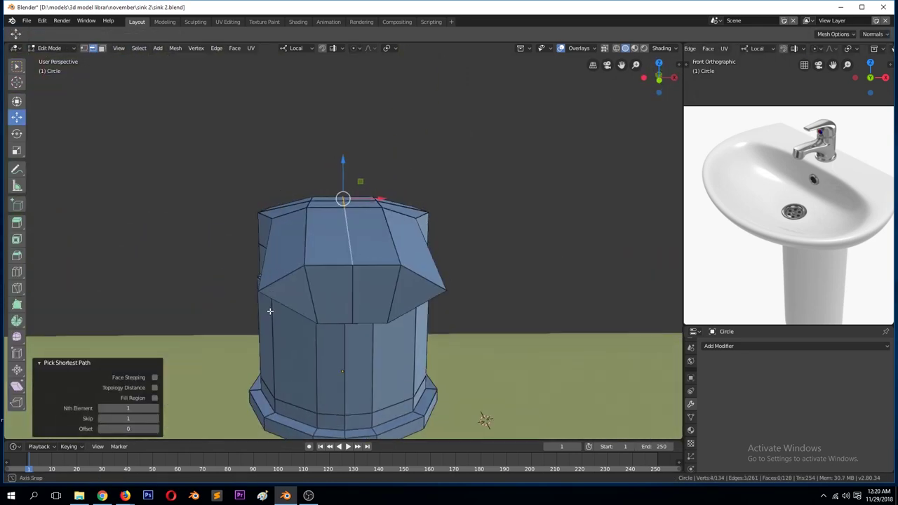
left_click_drag(341, 176, 334, 173)
mouse_move(571, 351)
middle_mouse_down()
mouse_move(496, 257)
mouse_move(366, 253)
middle_mouse_up()
left_click(482, 255, "ctrl")
scroll(367, 253, "up", 3)
key("g")
mouse_move(525, 325)
middle_mouse_down()
mouse_move(385, 208)
mouse_move(413, 246)
mouse_move(400, 247)
mouse_move(400, 194)
middle_mouse_up()
Tilt the spout upward and scale it along X
key("ctrl+z")
key("r")
left_click(407, 217)
key("s")
key("x")
left_click(496, 220)
Add a level-2 subdivision surface to the faucet
key("Tab")
key("ctrl+2")
mouse_move(401, 270)
middle_mouse_down()
mouse_move(256, 309)
mouse_move(295, 281)
mouse_move(267, 239)
middle_mouse_up()
Select the front edge loop and slide it along the surface
key("Tab")
left_click(260, 237)
left_click(425, 236, "ctrl")
key("s")
key("Escape")
key("s")
key("Escape")
key("g")
key("g")
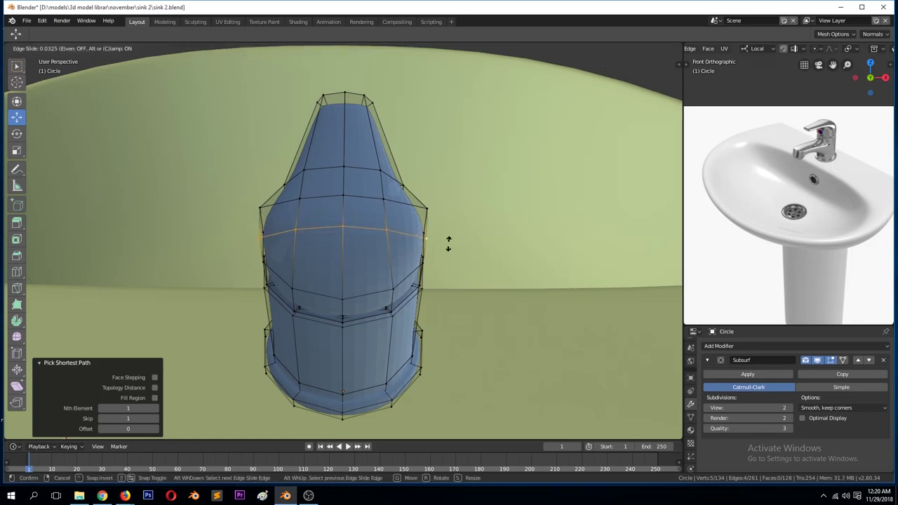
left_click(449, 245)
In Right view, rotate the loop 53.5° at the corner and reposition it
key("KP_3")
scroll(400, 170, "up", 5)
key("r")
left_click(430, 292)
key("g")
left_click(421, 311)
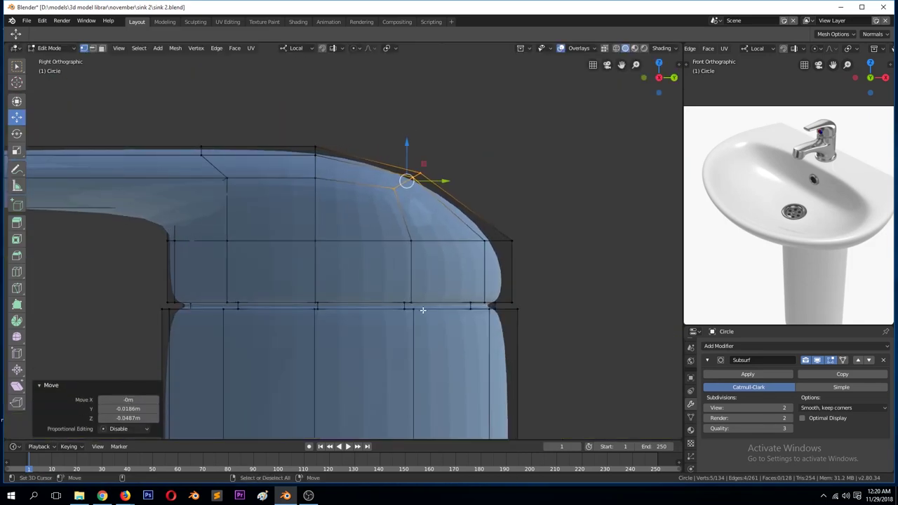
key("KP_7")
In Top view, slide the rim's side vertices outward on both sides
left_click(473, 195)
key("shift+v")
left_click(456, 192)
left_click(212, 184)
key("shift+v")
left_click(239, 192)
left_click(489, 265)
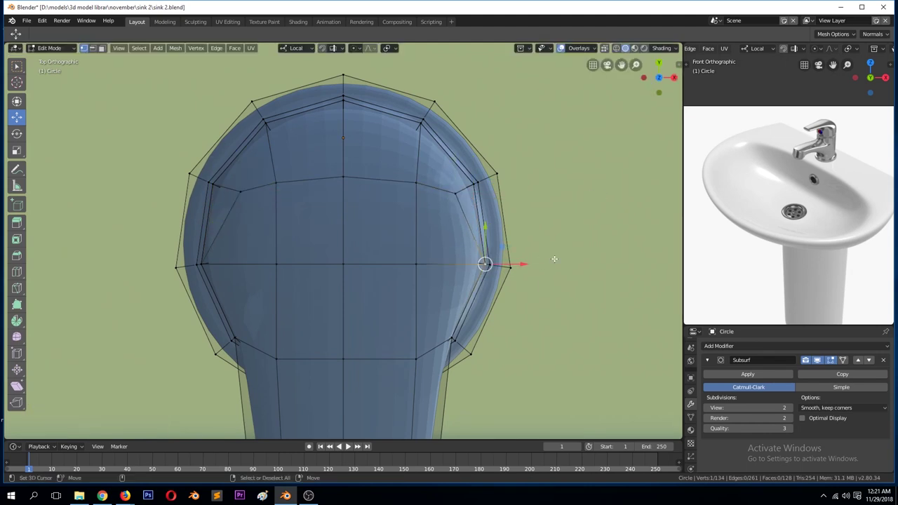
key("shift+v")
left_click(505, 257)
left_click(216, 262)
key("shift+v")
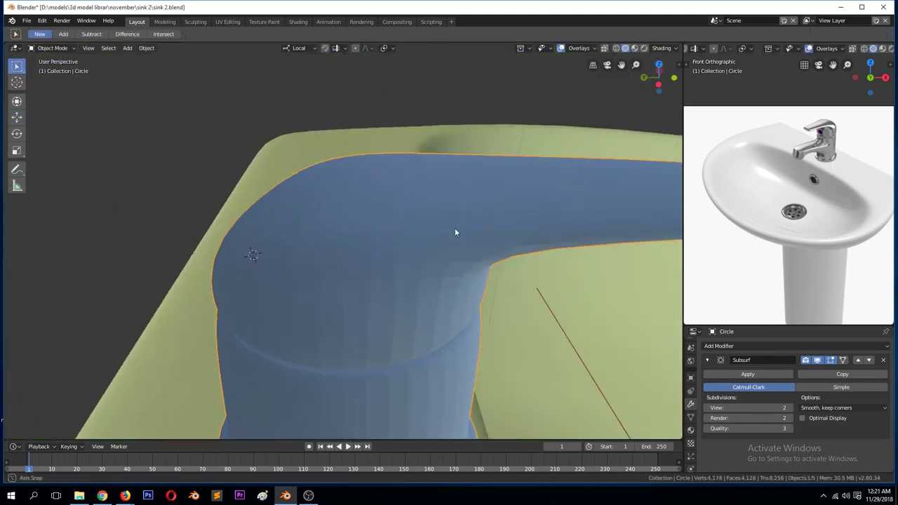
Save the file as sink 2.blend
scroll(455, 230, "down", 4)
key("ctrl+s")
right_click(458, 259)
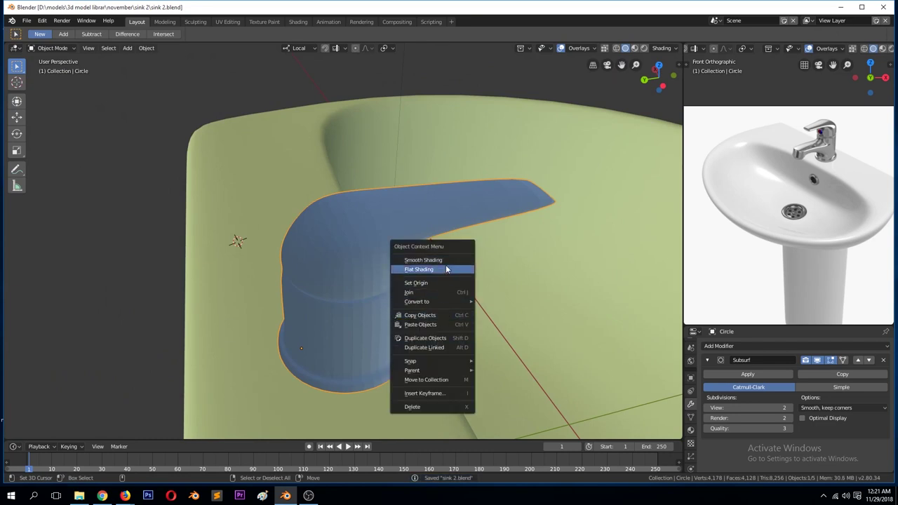
Edge-slide the loop under the faucet cap and bevel it into a groove
left_click(446, 269)
key("Tab")
key("g")
key("g")
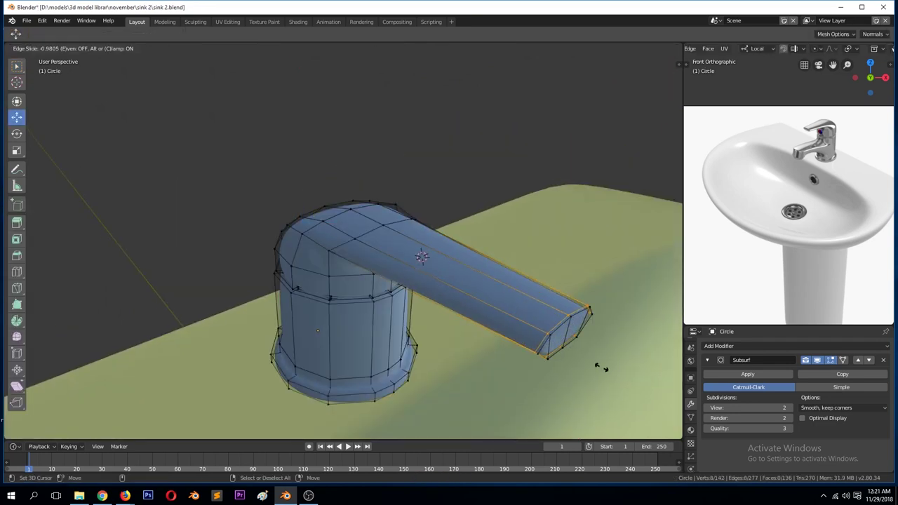
left_click(602, 368)
middle_click_drag(602, 367, 555, 308)
scroll(533, 314, "up", 3)
key("ctrl+s")
scroll(351, 261, "up", 3)
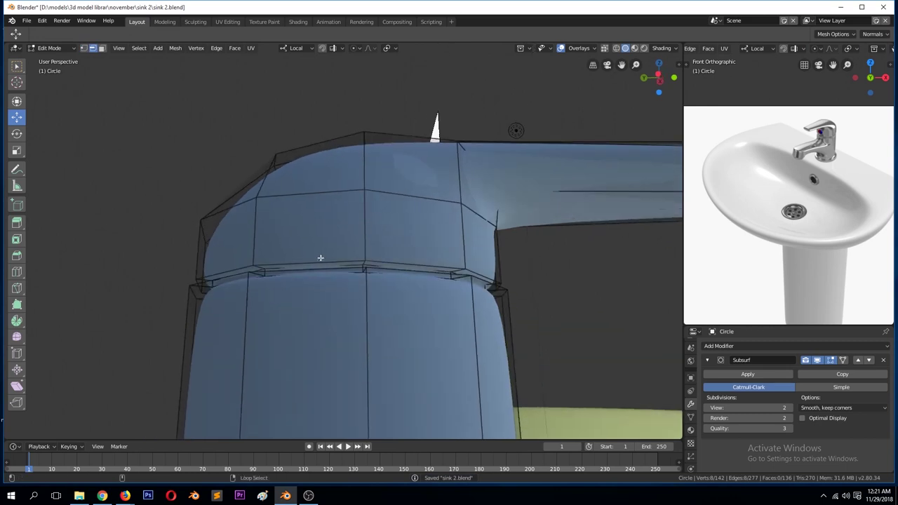
key("ctrl+b")
left_click(445, 335)
Preview the smoothed faucet, then slide the groove loop along the body
key("Tab")
scroll(443, 333, "down", 2)
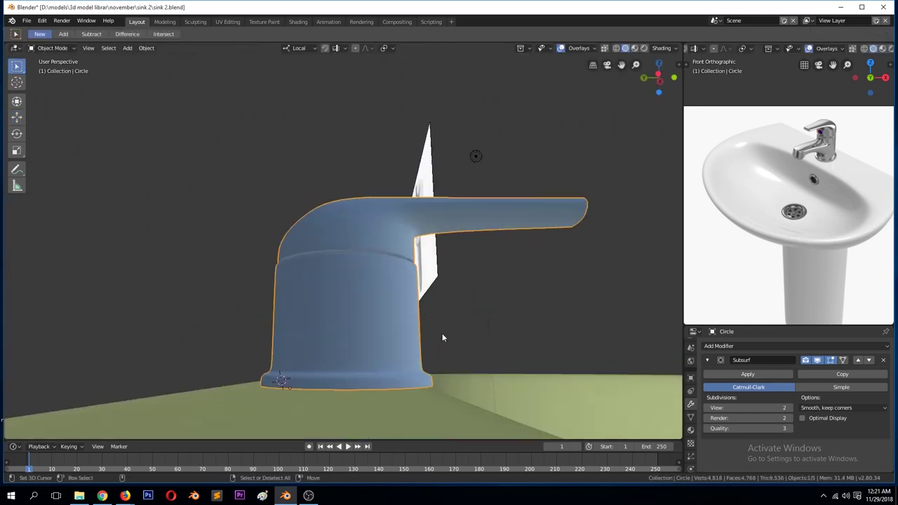
scroll(429, 360, "up", 3)
middle_click_drag(430, 364, 428, 335)
key("Tab")
key("g")
key("g")
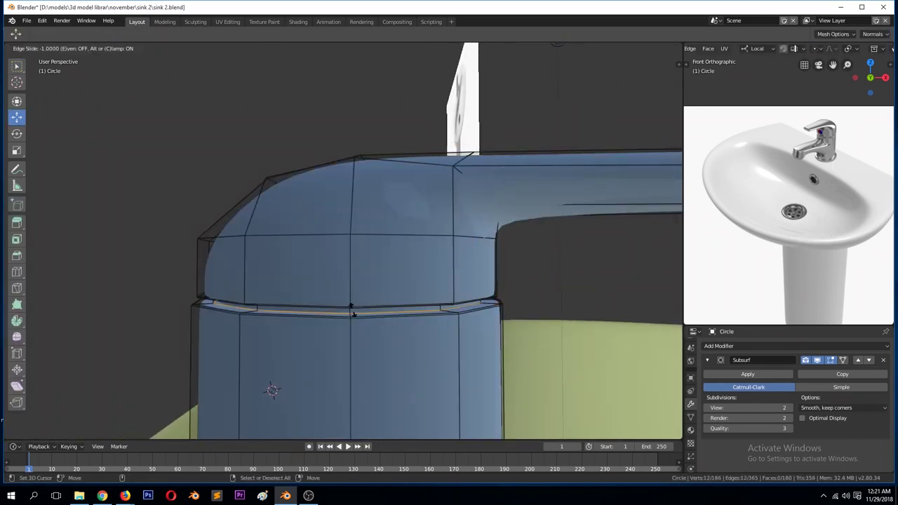
left_click(358, 307)
scroll(370, 320, "down", 2)
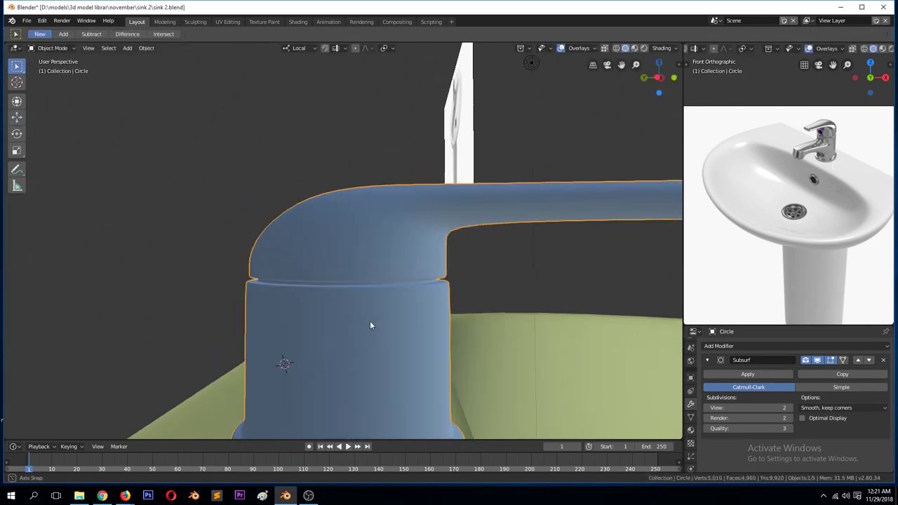
Cut new edge loops near the base and near the top of the faucet body
middle_click_drag(369, 321, 435, 350)
middle_click_drag(361, 386, 351, 354)
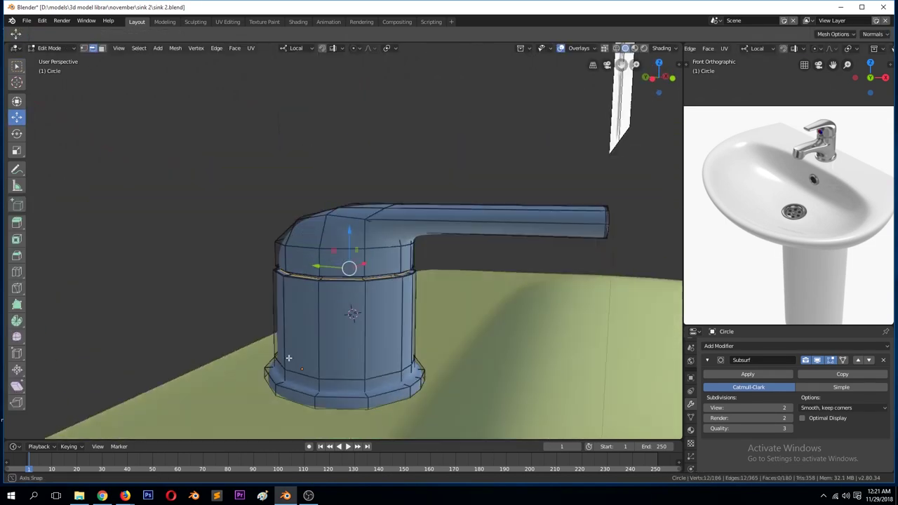
left_click(348, 353)
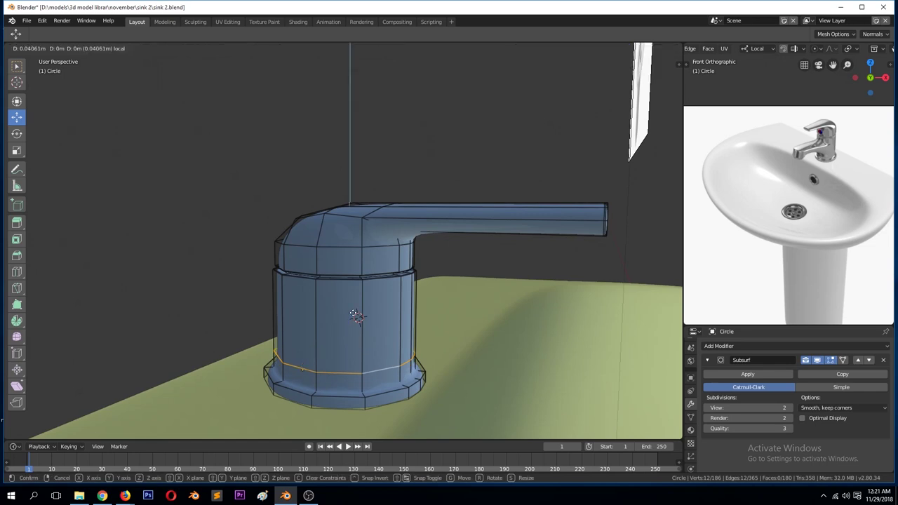
left_click(370, 395)
key("Tab")
mouse_move(369, 394)
middle_mouse_down()
mouse_move(373, 363)
mouse_move(399, 361)
mouse_move(363, 337)
mouse_move(355, 313)
middle_mouse_up()
key("Tab")
key("ctrl+r")
left_click(365, 284)
middle_click_drag(335, 277, 351, 278)
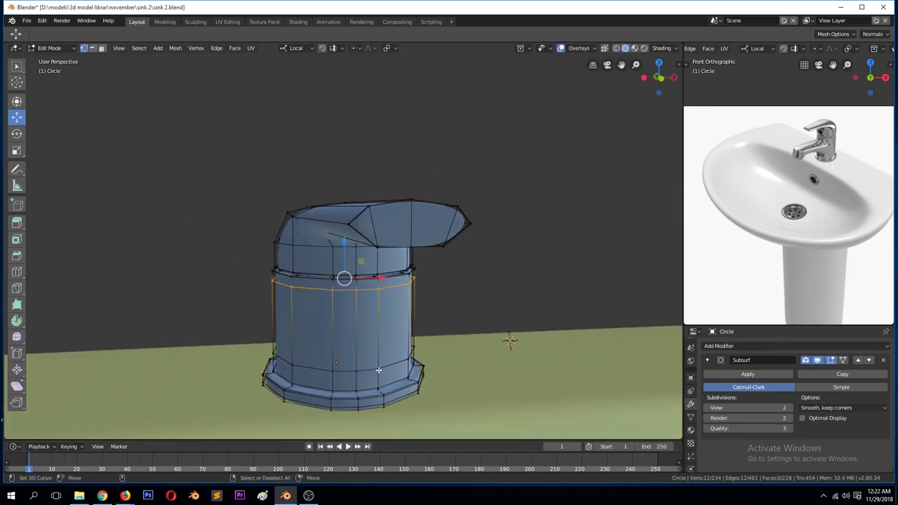
In Front view, lower the front centre vertices into a slight V, then select the front faces
key("KP_1")
key("g")
left_click(344, 357)
key("g")
left_click(343, 360)
left_click(345, 297)
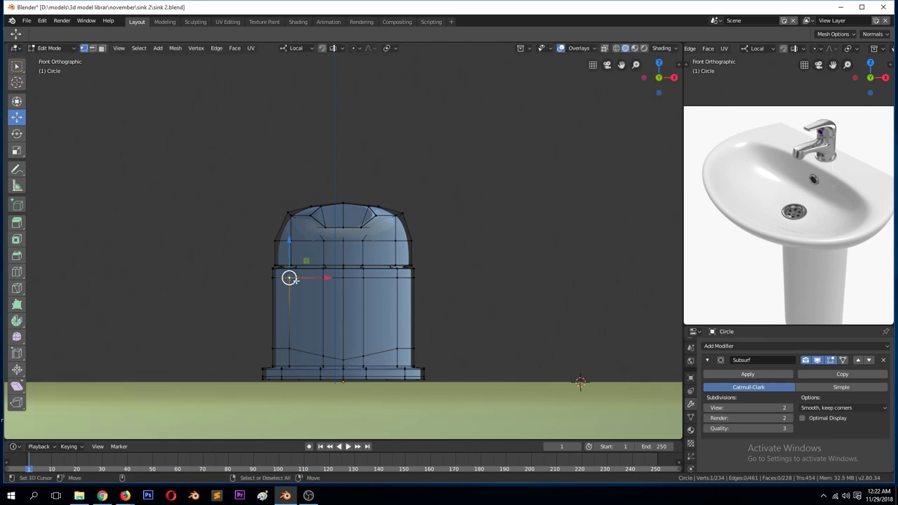
left_click(353, 301)
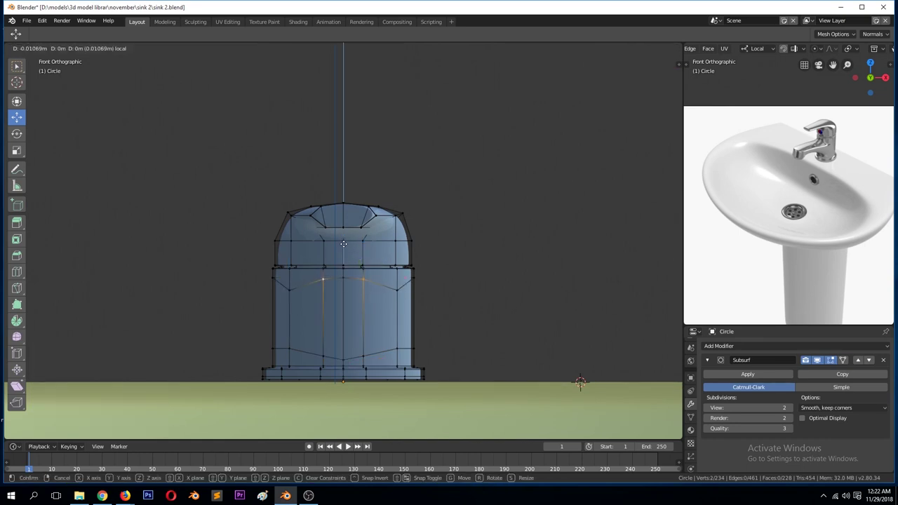
key("3")
left_click(317, 323)
left_click(393, 323, "ctrl")
Extrude the selected front faces forward in Top view to form the spout
middle_click_drag(393, 322, 362, 260)
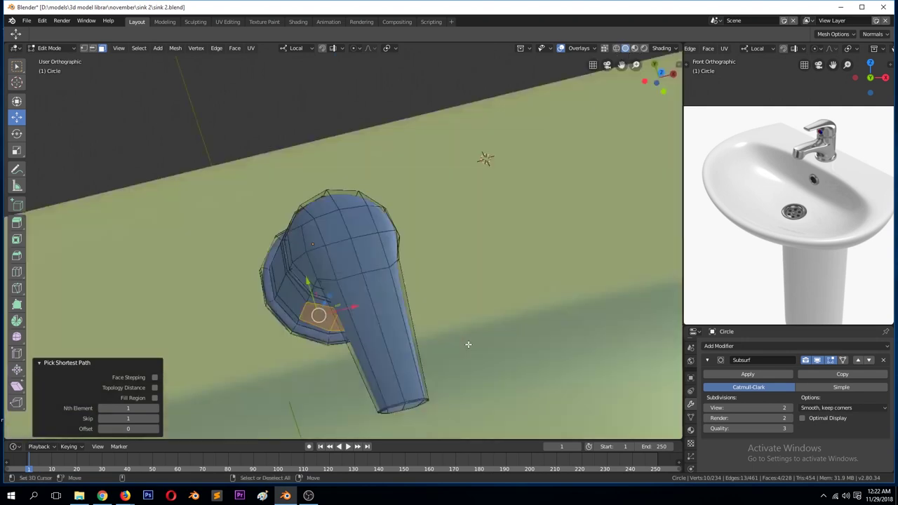
key("KP_7")
key("e")
left_click(377, 386)
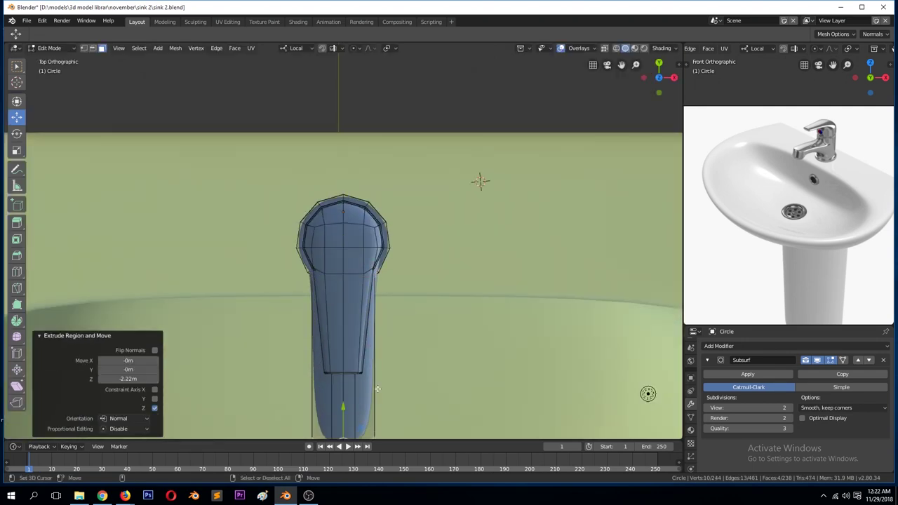
key("KP_3")
scroll(378, 386, "up", 2)
scroll(323, 316, "up", 2)
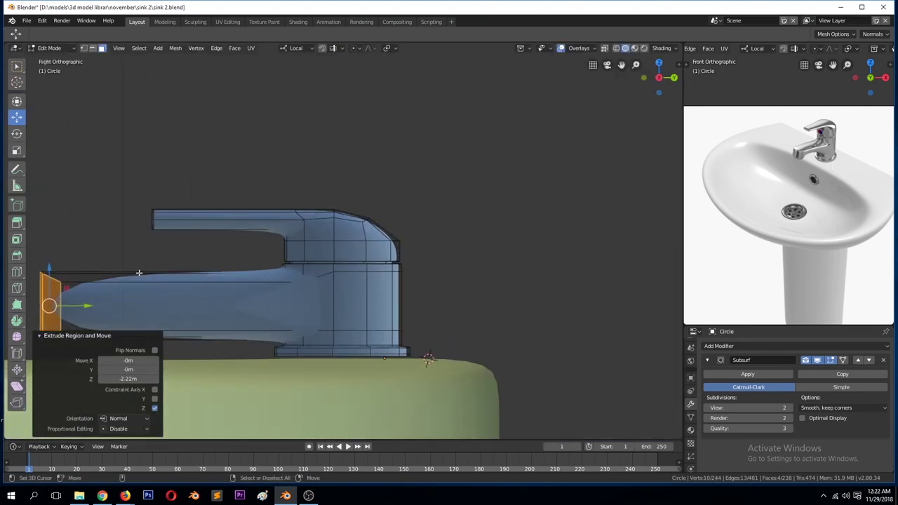
middle_click_drag(139, 272, 210, 366)
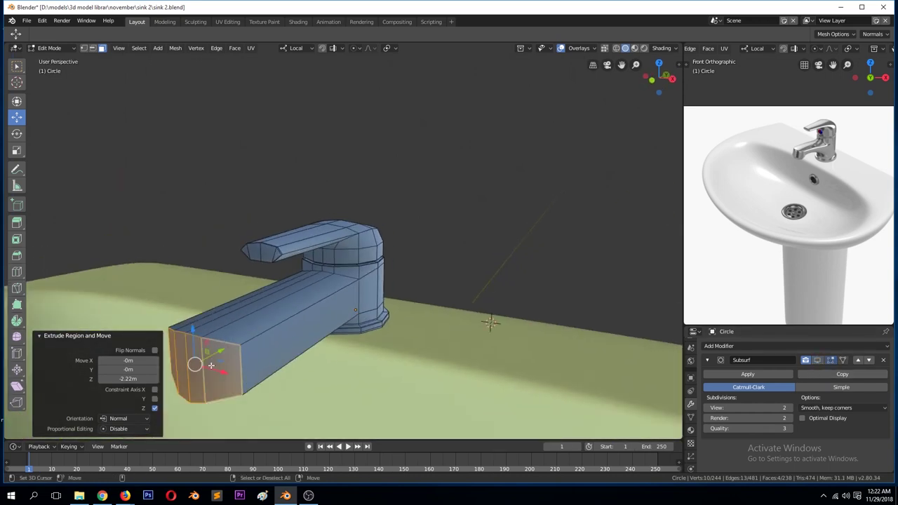
Move the spout's end along Y and scale it narrower along X
key("g")
key("y")
left_click(238, 351)
middle_click_drag(239, 351, 411, 405)
left_click(330, 361)
key("s")
key("x")
left_click(410, 404)
key("alt+z")
Add a centred loop across the spout and narrow it along Y and X
key("c")
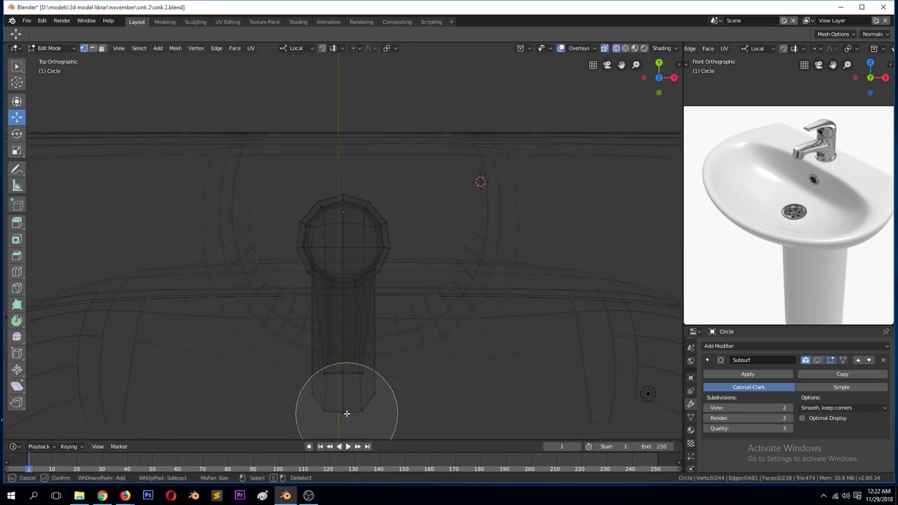
key("Escape")
key("ctrl+r")
left_click(377, 354)
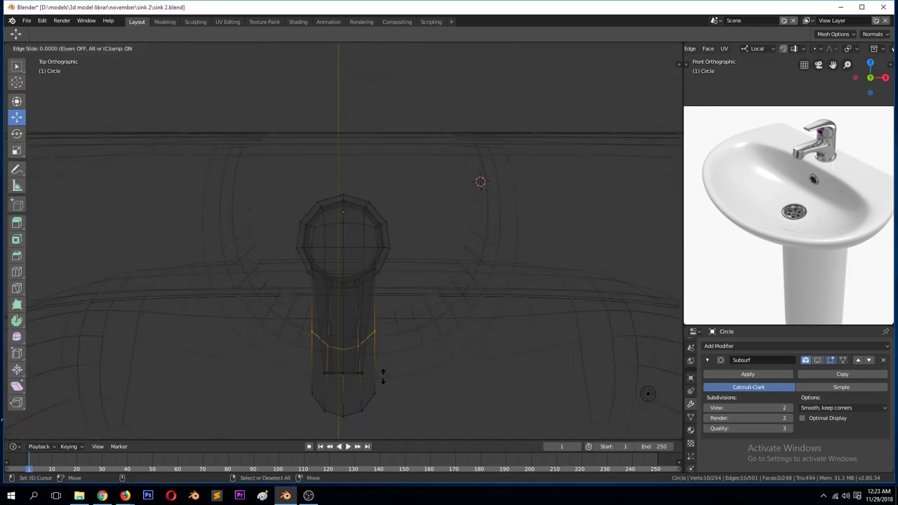
right_click(376, 419)
key("s")
key("y")
left_click(377, 419)
key("s")
key("x")
left_click(423, 359)
Add a second centred spout loop and narrow it sideways and front-to-back
key("ctrl+r")
left_click(365, 323)
right_click(393, 330)
key("s")
key("x")
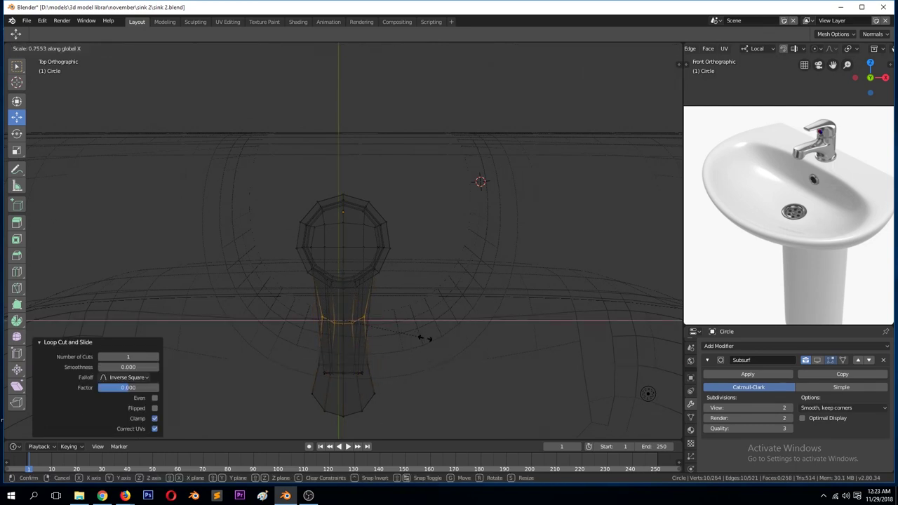
left_click(425, 339)
middle_click_drag(424, 339, 393, 339)
key("KP_7")
key("s")
key("y")
left_click(346, 326)
In X-ray Right view, raise the spout's bottom edge loop near the tip
middle_click_drag(451, 327, 339, 341)
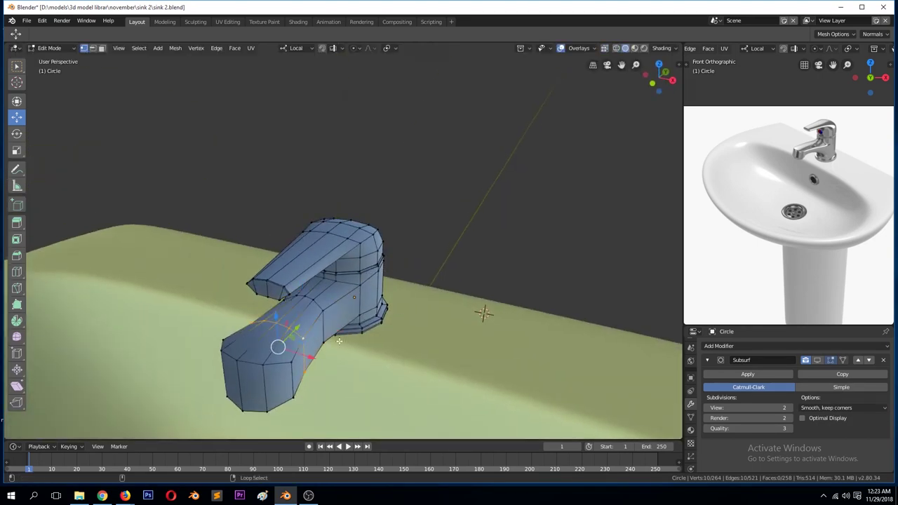
key("KP_3")
key("alt+z")
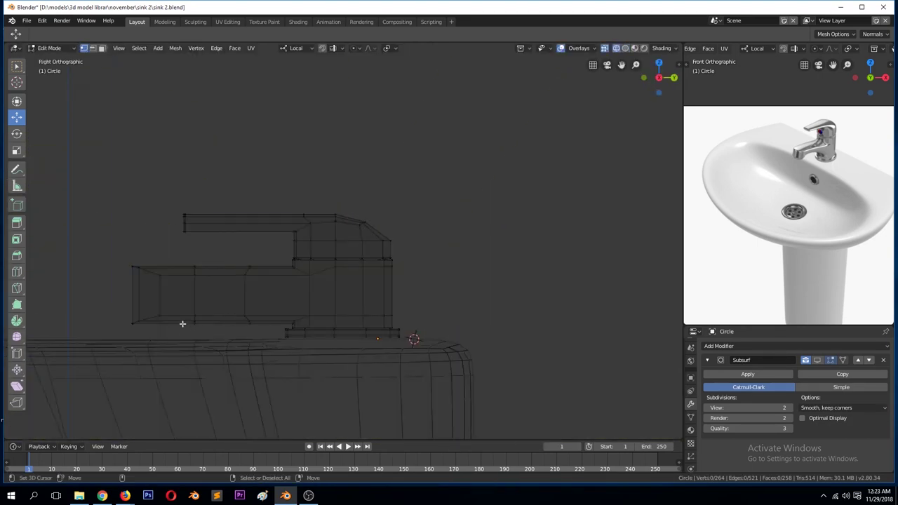
left_click_drag(136, 305, 270, 331)
left_click_drag(199, 280, 200, 257)
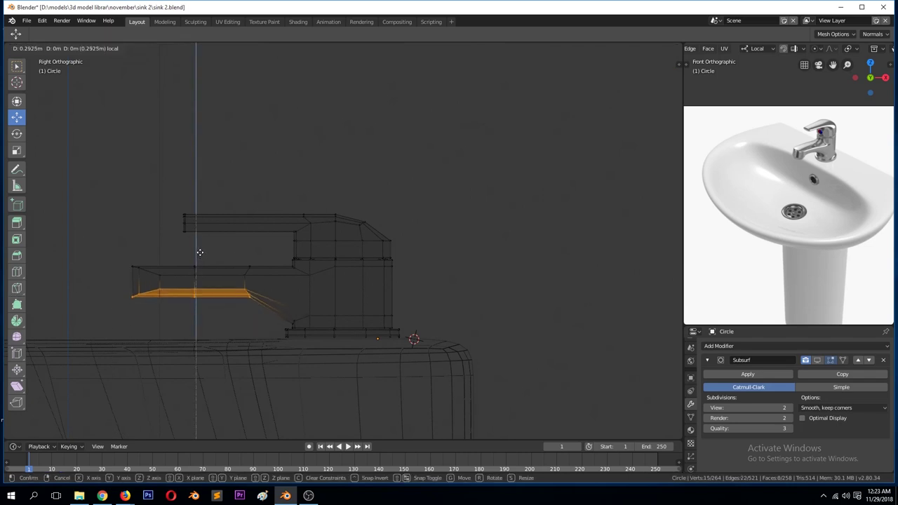
left_click(205, 250)
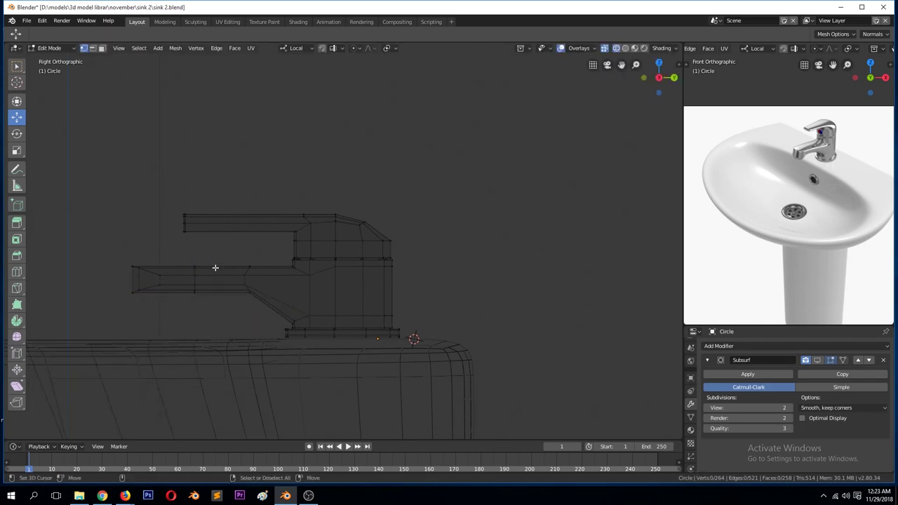
key("alt+z")
Select the loop near the spout tip and move it along Y by -0.0321m
mouse_move(215, 266)
middle_mouse_down()
mouse_move(247, 258)
mouse_move(337, 158)
middle_mouse_up()
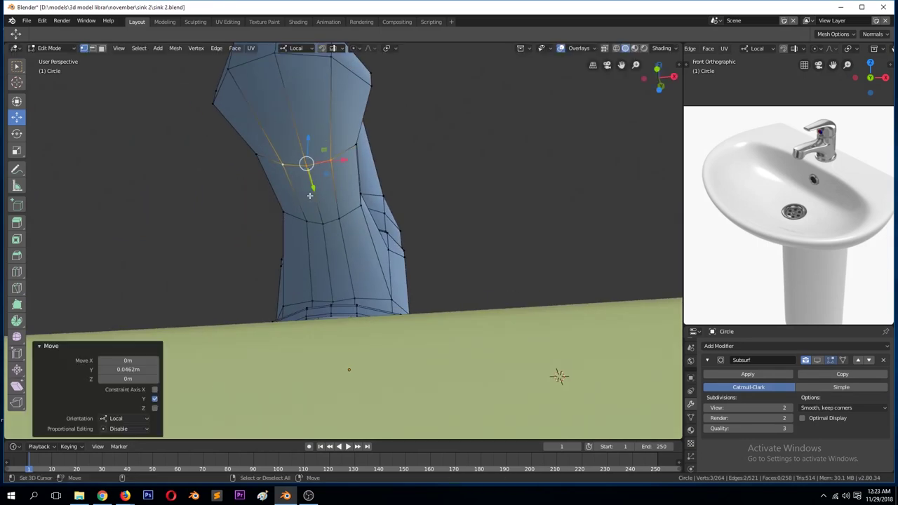
key("KP_3")
key("alt+z")
key("alt+a")
left_click(113, 278)
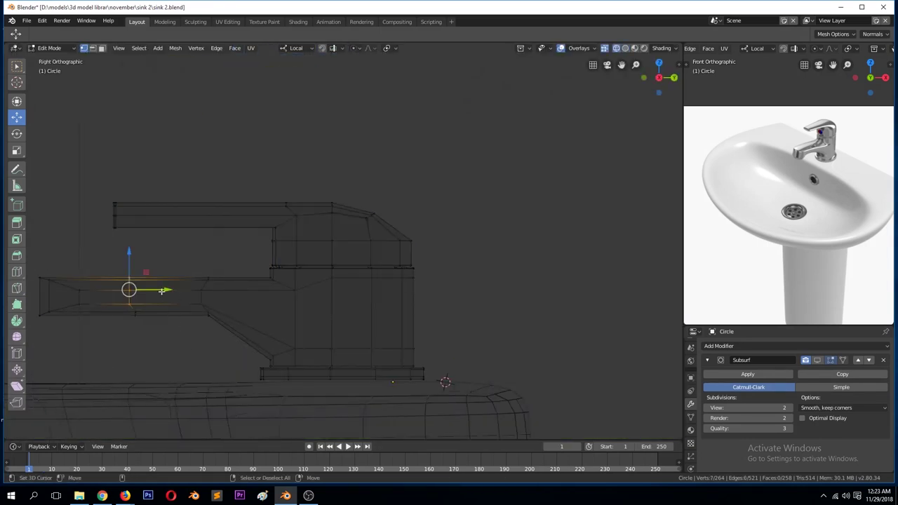
left_click_drag(114, 267, 165, 337)
key("b")
left_click_drag(117, 266, 166, 342)
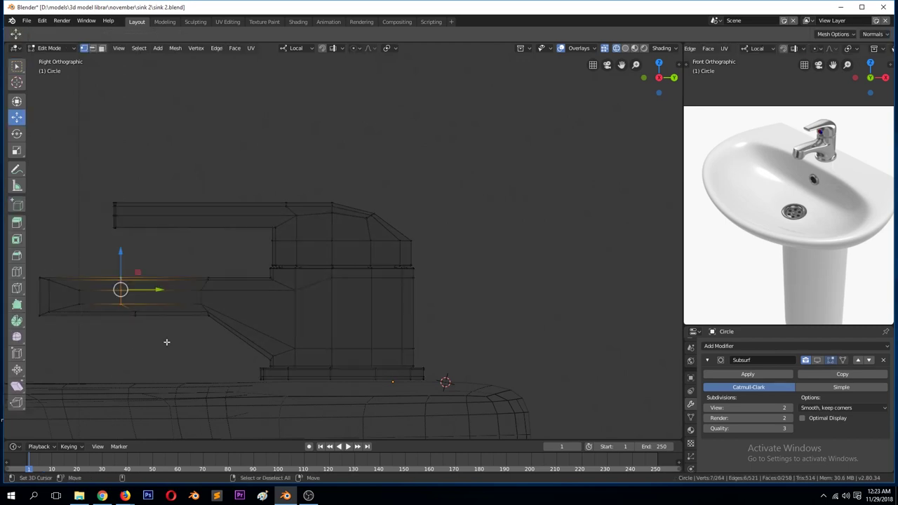
left_click_drag(113, 264, 147, 301)
key("g")
key("y")
left_click(169, 316)
key("KP_7")
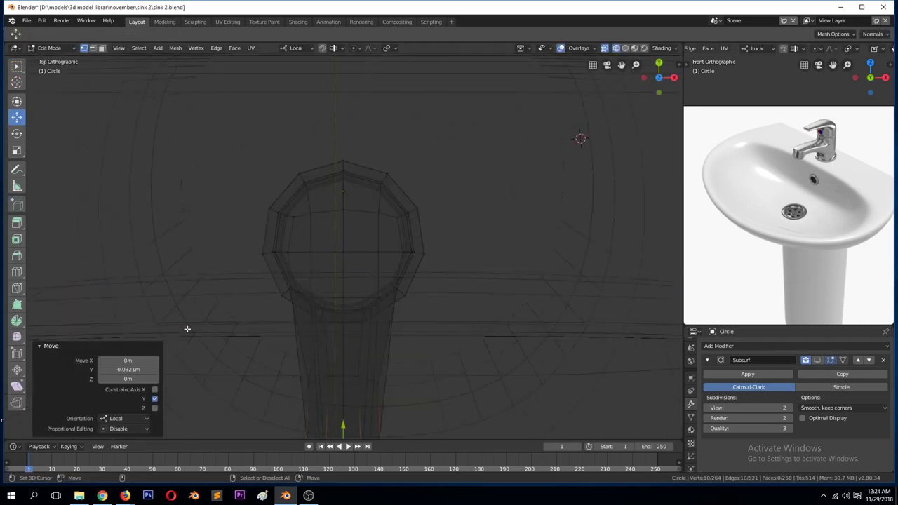
scroll(257, 305, "up", 3)
middle_click_drag(300, 337, 393, 274)
Switch to solid shading, inset the spout's end faces and flatten them vertically
key("z")
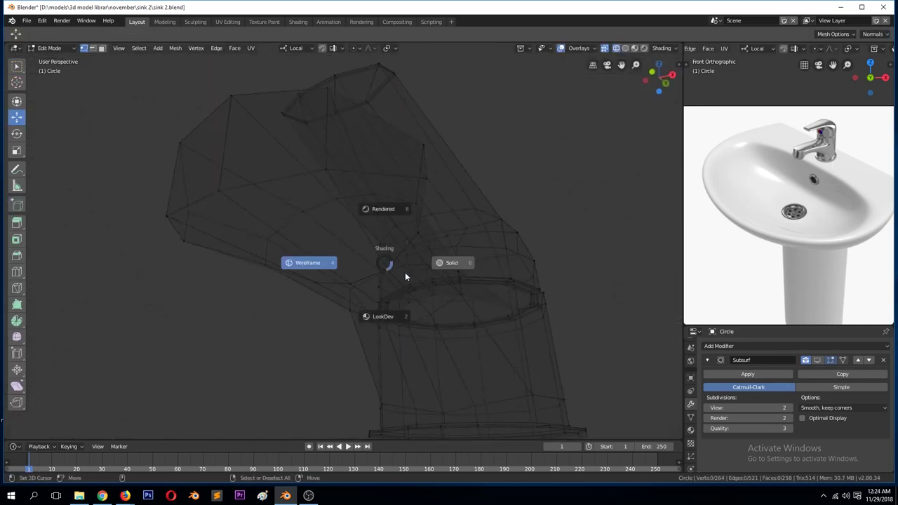
left_click(445, 261)
left_click(337, 182)
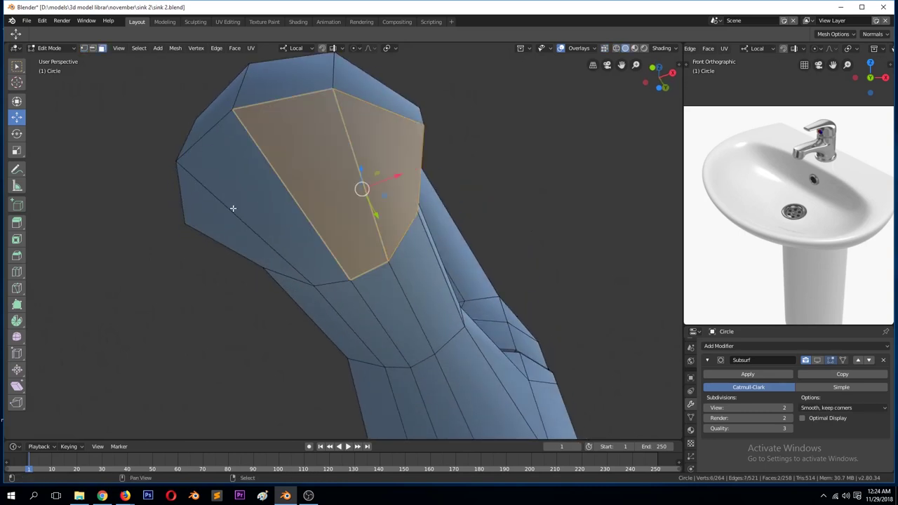
left_click(239, 203, "shift")
middle_click_drag(350, 234, 427, 152)
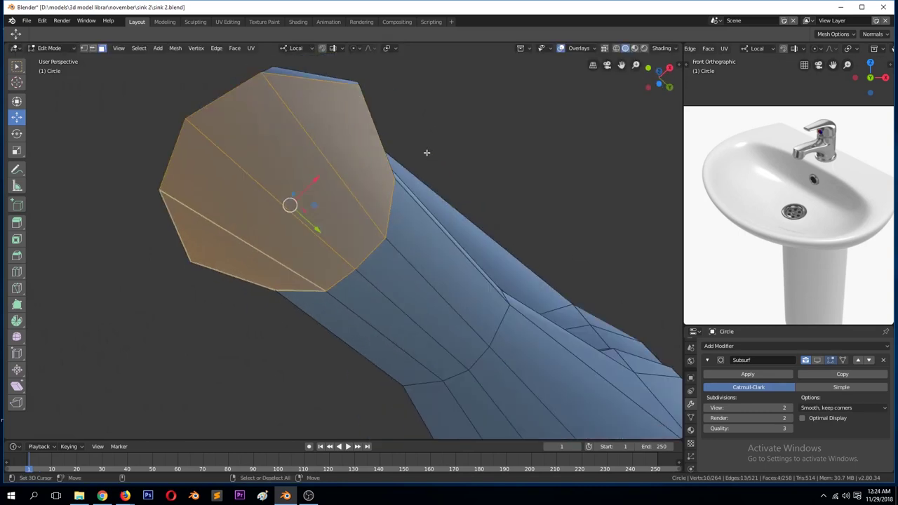
key("i")
left_click(407, 165)
key("KP_3")
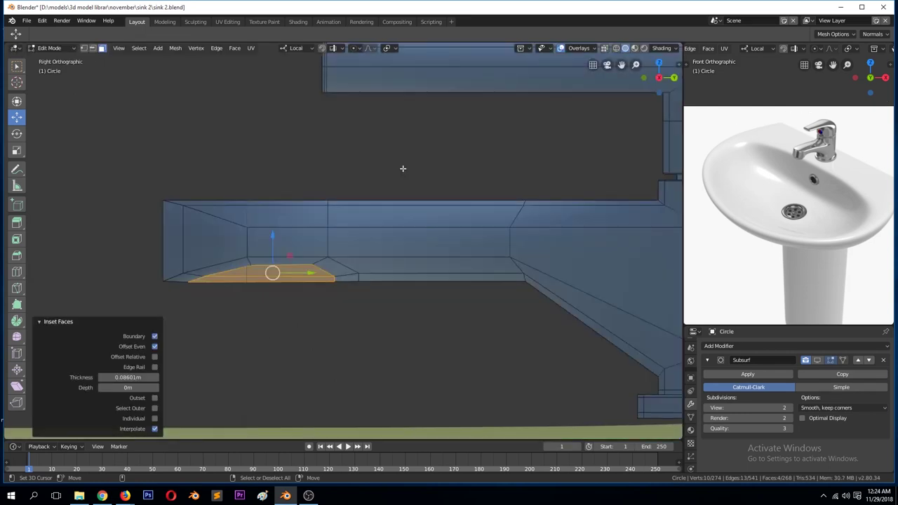
key("s")
key("z")
left_click(380, 231)
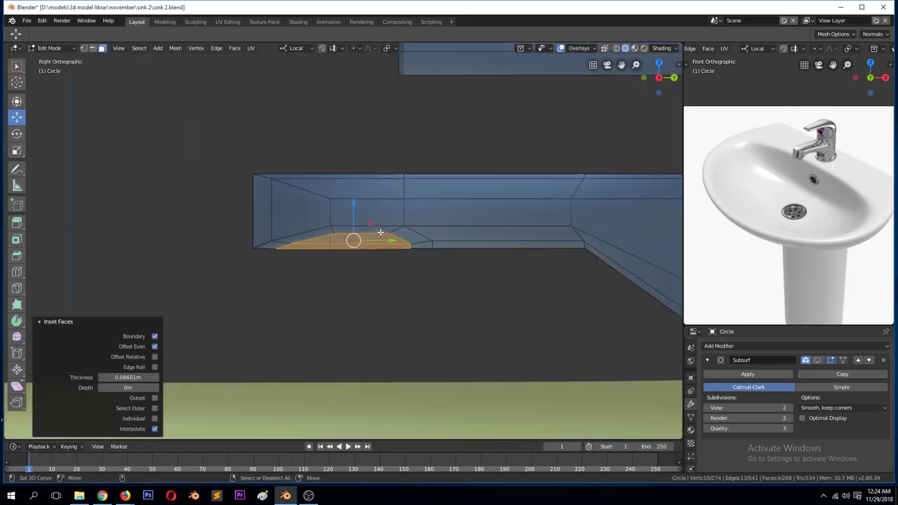
Extrude the inset face, flatten it with S Z 0, and move it down along Z
middle_click_drag(380, 231, 388, 194)
key("e")
left_click(383, 206)
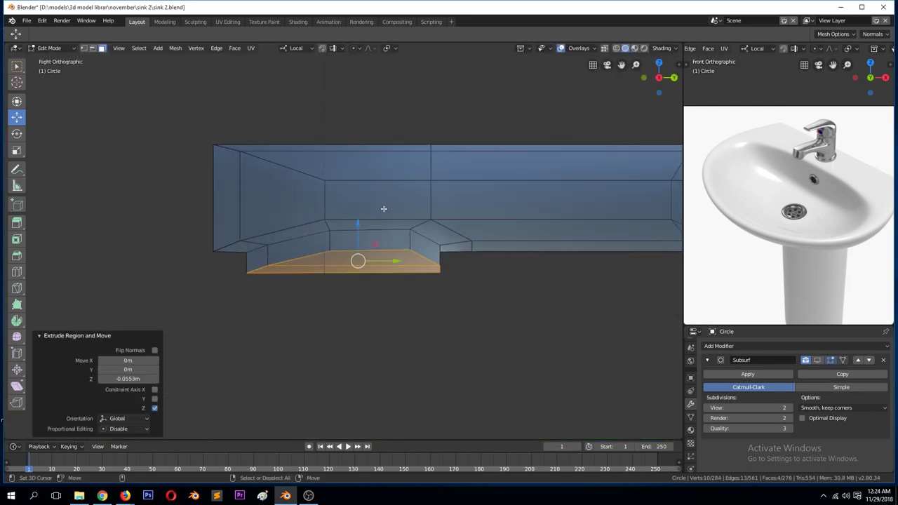
key("s")
key("z")
key("0")
key("Return")
key("g")
key("z")
left_click(360, 229)
Inset the end face again and delete it to open the outlet hole
middle_click_drag(360, 229, 421, 206)
key("i")
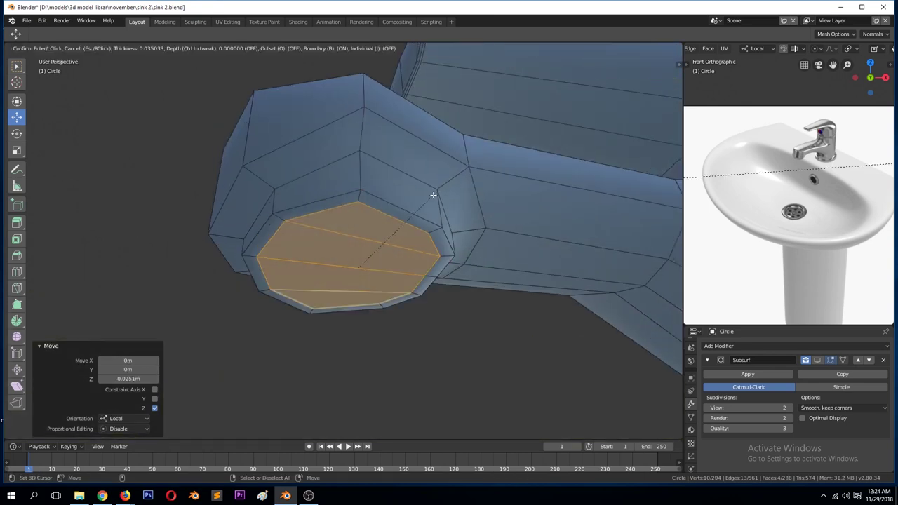
left_click(433, 195)
left_click(438, 174)
key("x")
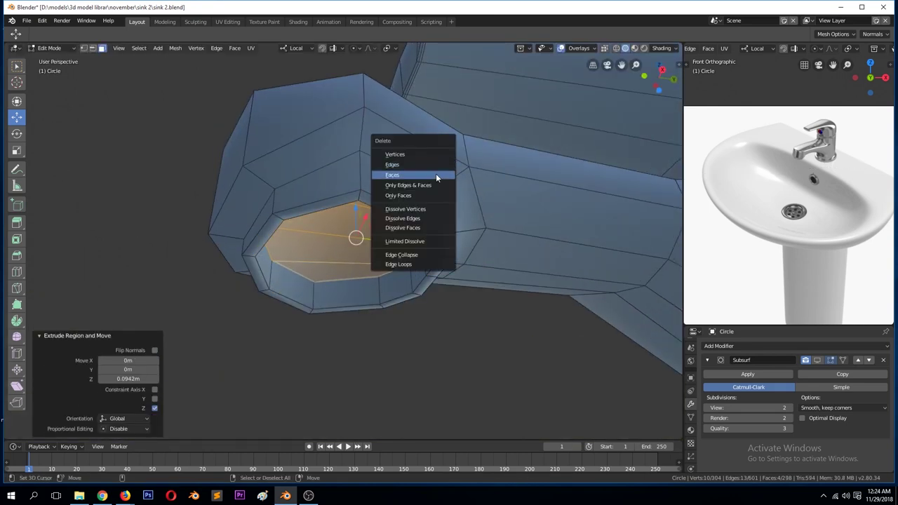
left_click(436, 176)
Bevel the outlet's rim loop and preview the smoothed result
middle_click_drag(408, 178, 485, 231)
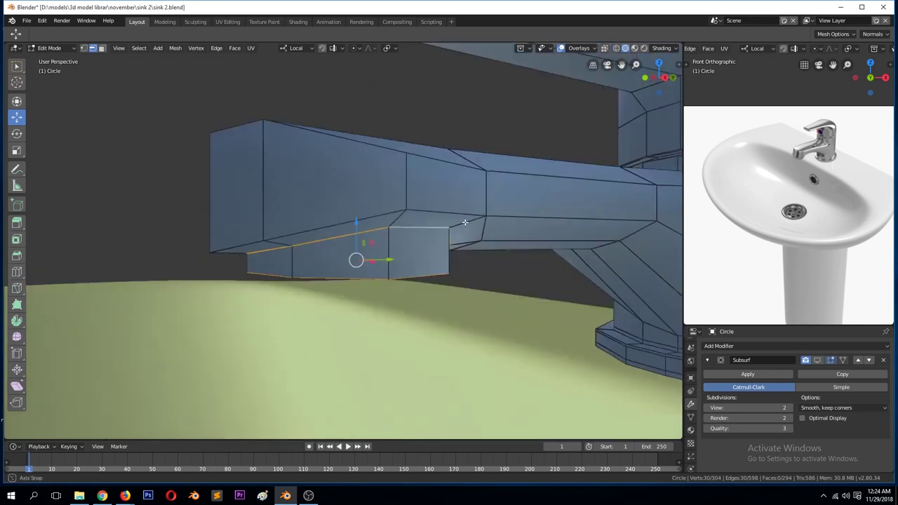
key("ctrl+r")
middle_click_drag(496, 262, 479, 277)
key("ctrl+b")
left_click(481, 281)
key("Tab")
left_click(818, 360)
Add an edge loop that tightens the upper edge of the faucet's cap
middle_click_drag(421, 281, 382, 206)
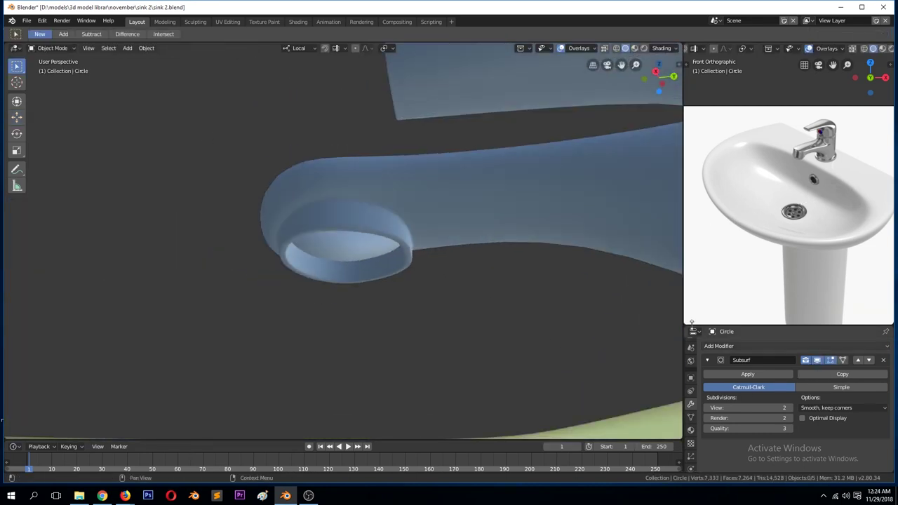
key("Tab")
key("ctrl+r")
left_click(382, 205)
left_click(388, 195)
key("Tab")
mouse_move(381, 201)
middle_mouse_down()
mouse_move(379, 246)
mouse_move(444, 285)
mouse_move(360, 248)
middle_mouse_up()
Cut a second edge loop around the faucet body and preview the smoothed shape
key("Tab")
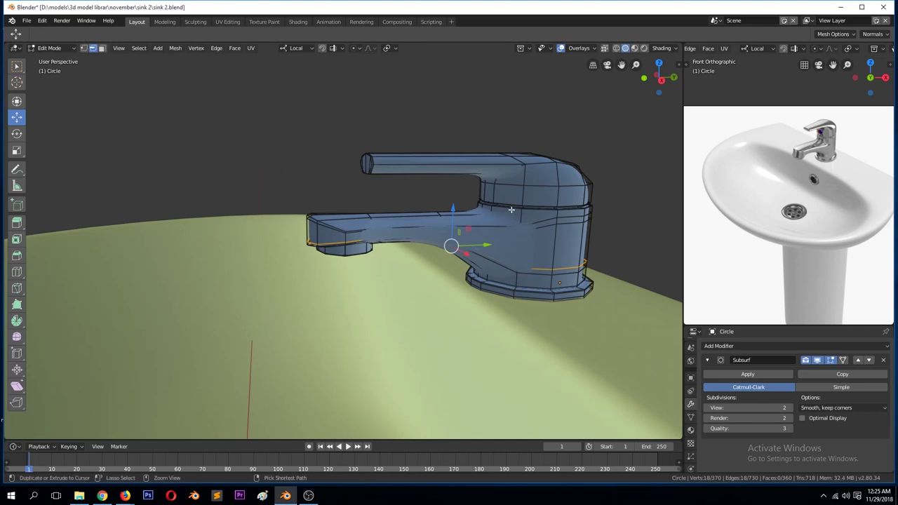
key("ctrl+r")
left_click(516, 212)
left_click(513, 226)
key("Tab")
mouse_move(510, 241)
middle_mouse_down()
mouse_move(535, 253)
mouse_move(443, 262)
middle_mouse_up()
scroll(444, 262, "down", 3)
Add a third horizontal edge loop to the faucet body
key("Tab")
key("ctrl+r")
left_click(486, 238)
left_click(493, 260)
key("Tab")
mouse_move(493, 259)
middle_mouse_down()
mouse_move(604, 292)
mouse_move(458, 291)
mouse_move(483, 264)
mouse_move(471, 300)
middle_mouse_up()
scroll(458, 291, "up", 3)
Save the model as sink 2.blend
key("Tab")
key("Tab")
scroll(413, 281, "down", 4)
key("ctrl+s")
scroll(469, 299, "down", 1)
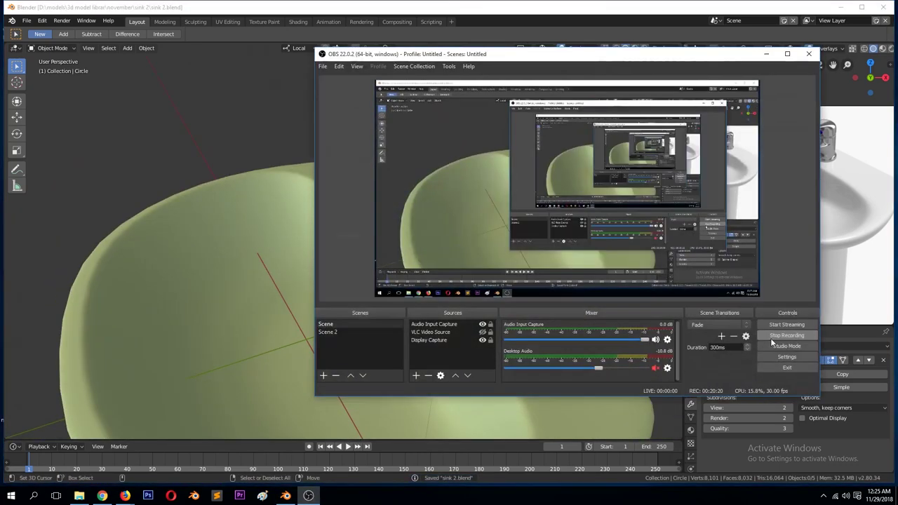
Move the 3D cursor beside the faucet and bring its side profile into view
right_click(268, 225, "shift")
scroll(268, 224, "down", 2)
middle_click_drag(268, 225, 391, 281)
scroll(390, 281, "up", 3)
scroll(410, 255, "up", 2)
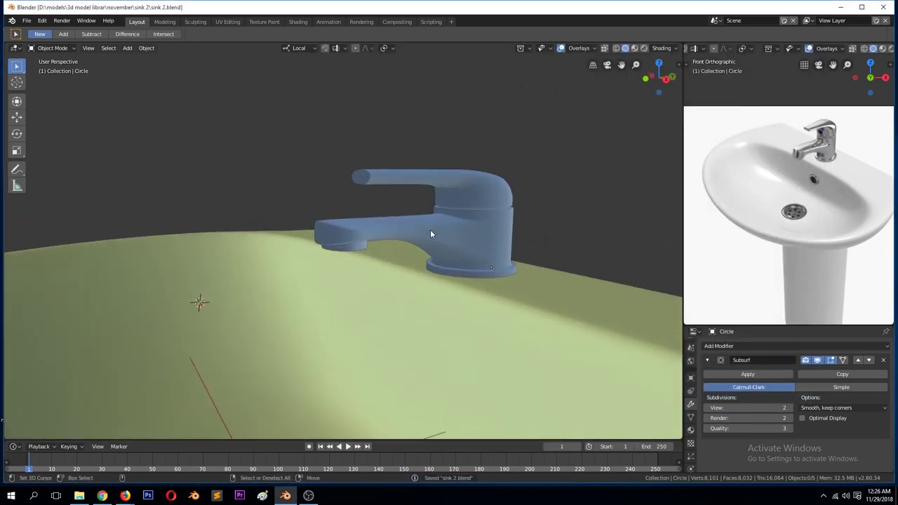
middle_click_drag(430, 229, 549, 187, "alt")
Box-select the handle's vertices and cancel a Z move, keeping the handle in place
key("Tab")
scroll(379, 124, "down", 1)
left_click_drag(317, 99, 653, 200)
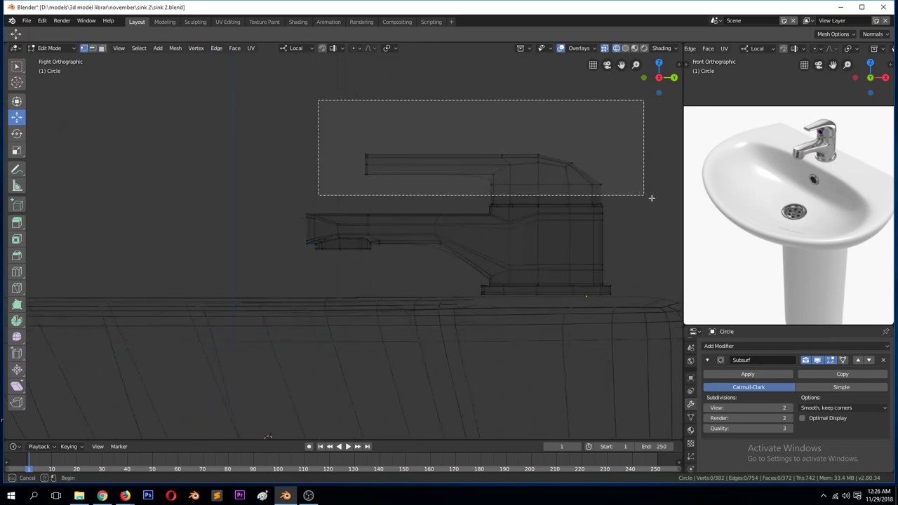
left_click_drag(460, 141, 463, 109)
key("Escape")
Turn off X-ray and cut a new horizontal edge loop around the faucet body
key("alt+z")
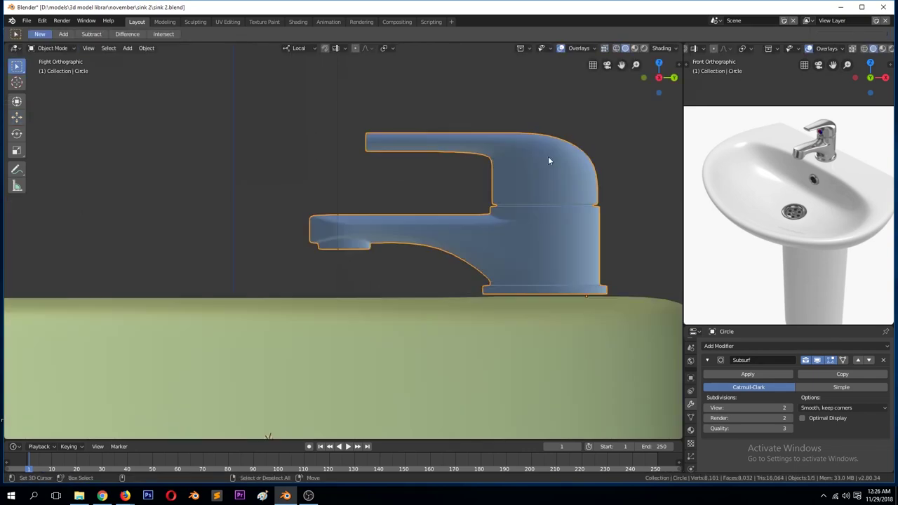
middle_click_drag(548, 156, 537, 218)
scroll(538, 218, "up", 3)
key("ctrl+r")
left_click(404, 144)
Bevel a faucet-body vertex into a 2-segment, low-profile octagon
middle_click_drag(403, 143, 427, 266)
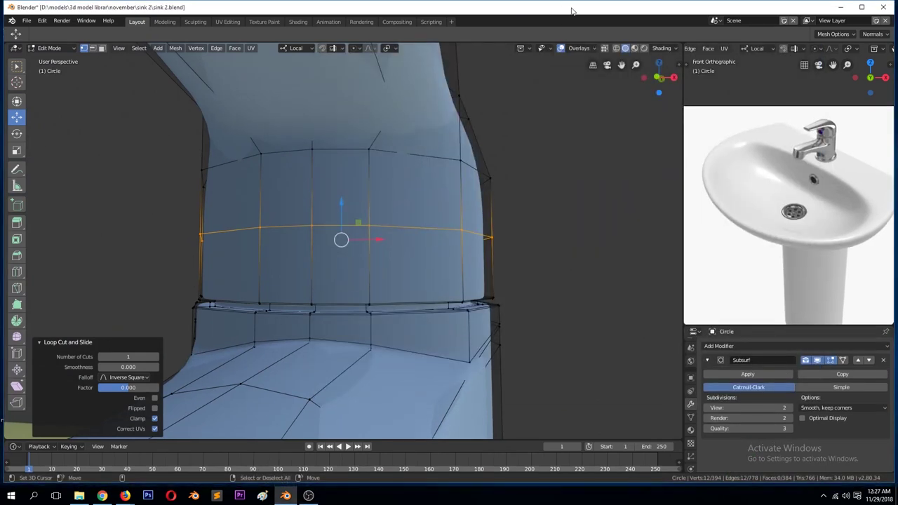
right_click(489, 85, "shift")
middle_click_drag(489, 85, 403, 210)
left_click(403, 210)
key("ctrl+shift+b")
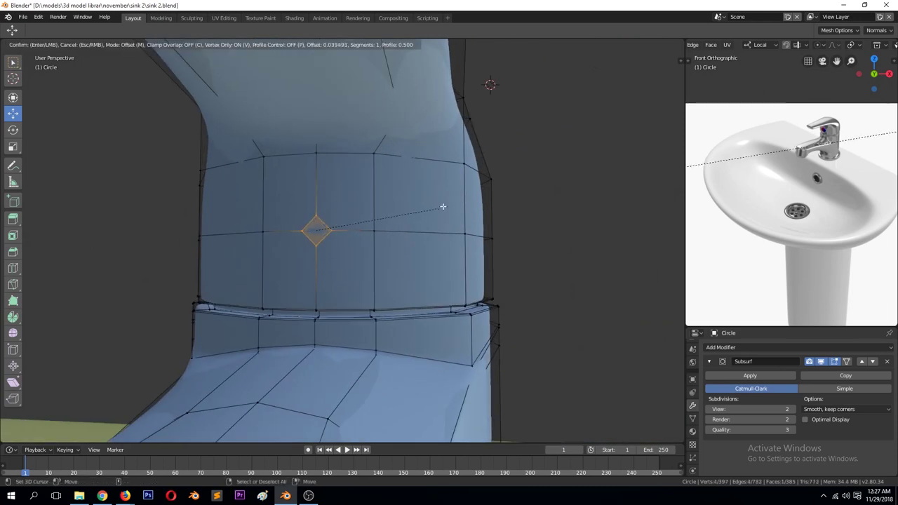
scroll(474, 188, "up", 1)
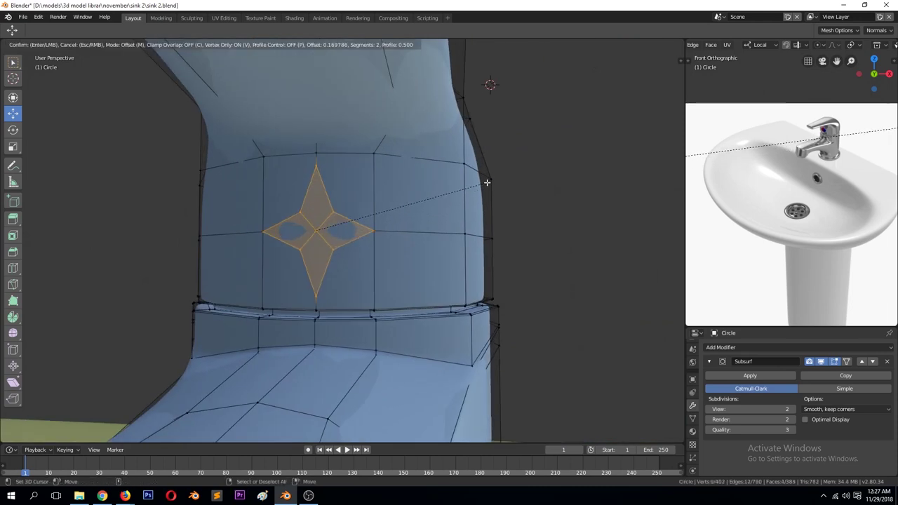
left_click(474, 191)
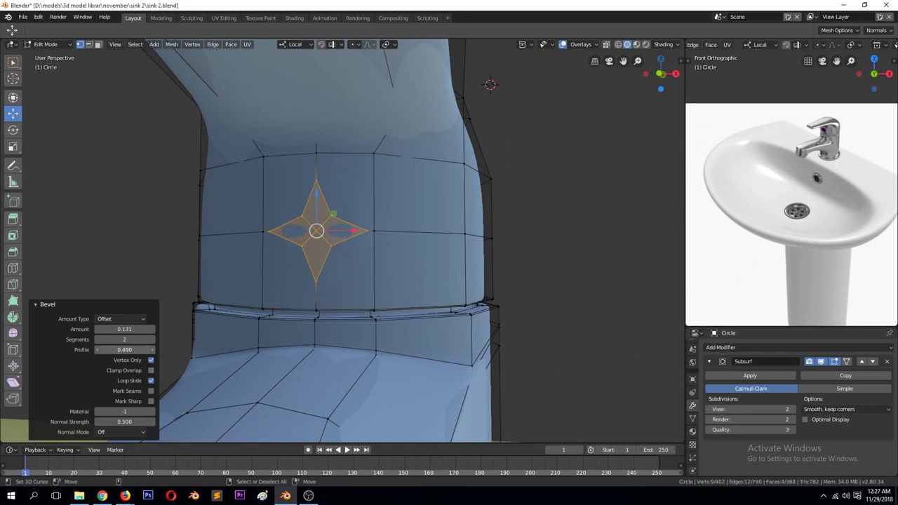
left_click_drag(124, 349, 105, 350)
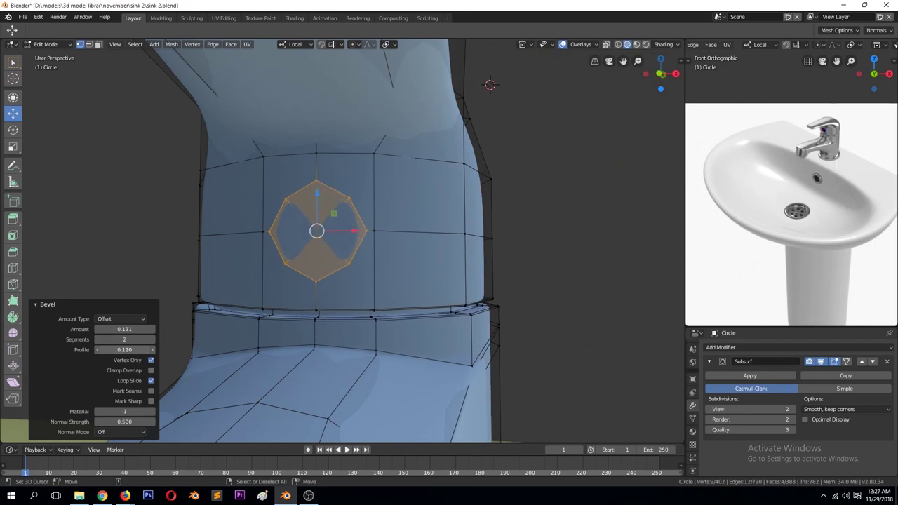
Join octagon vertices to the surrounding rim vertices with new edges
middle_click_drag(323, 267, 287, 267)
scroll(332, 261, "up", 2)
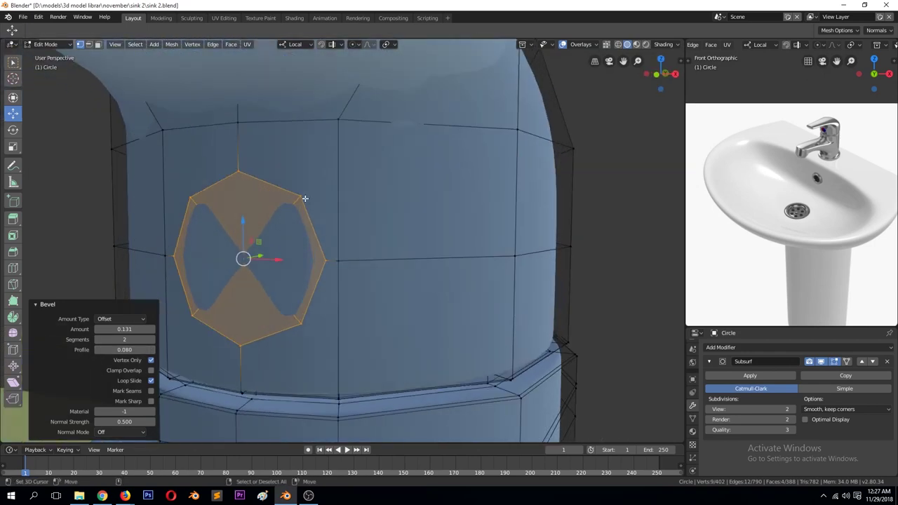
left_click(300, 200)
left_click(337, 142, "shift")
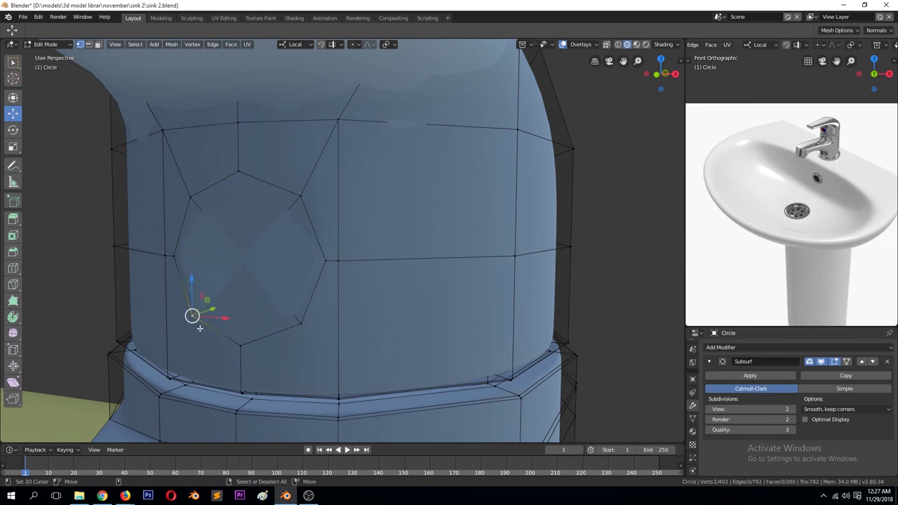
middle_click_drag(200, 328, 272, 283, "shift")
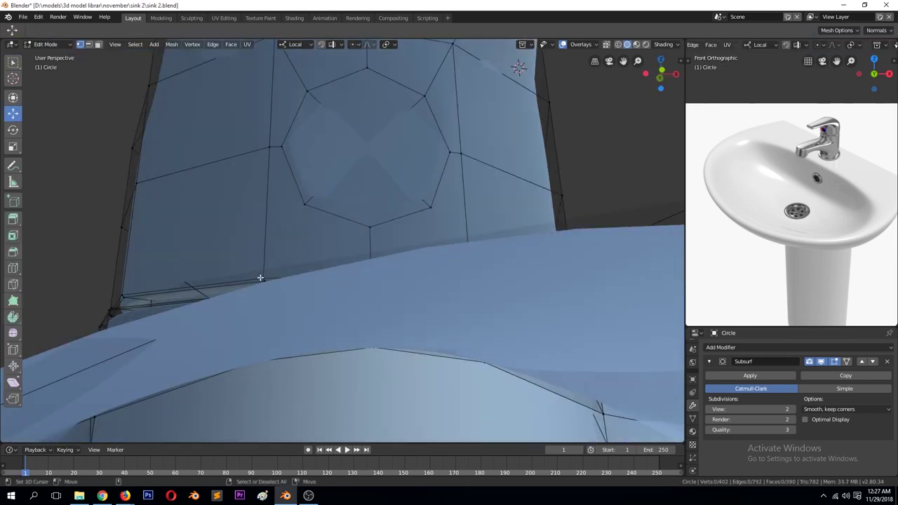
left_click(260, 278)
middle_click_drag(333, 361, 256, 291)
key("j")
left_click(423, 216)
left_click(424, 216)
key("j")
key("alt+a")
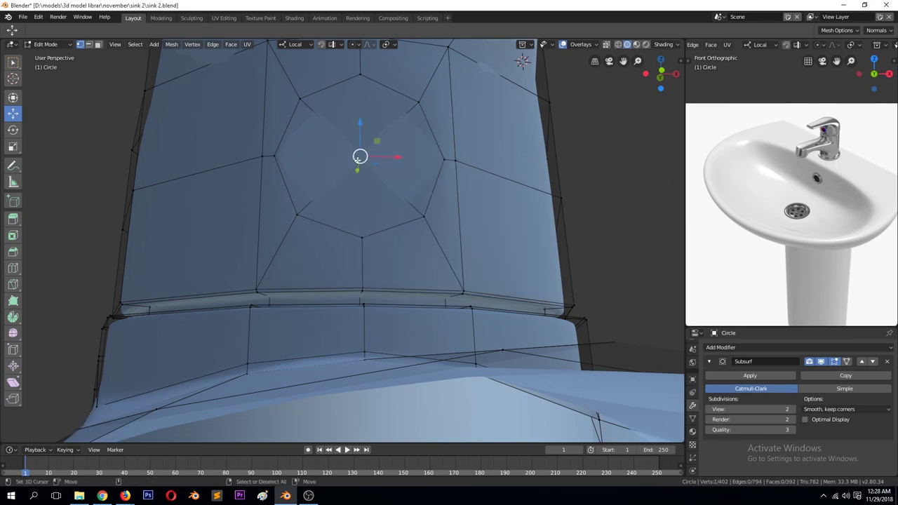
Extrude a vertex, merge the whole mesh by distance, and save as sink 3.blend
middle_click_drag(358, 158, 341, 253)
key("e")
left_click(504, 177)
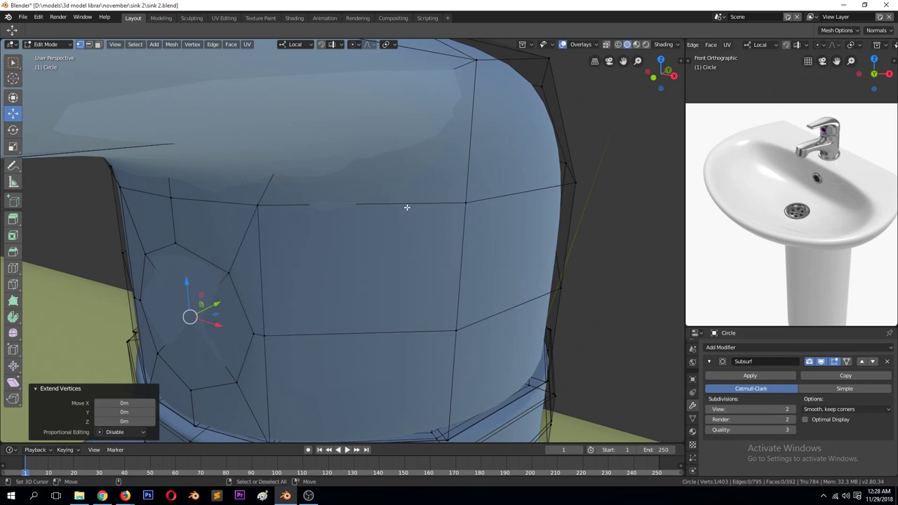
key("a")
right_click(382, 268)
left_click(385, 300)
key("Tab")
key("ctrl+shift+s")
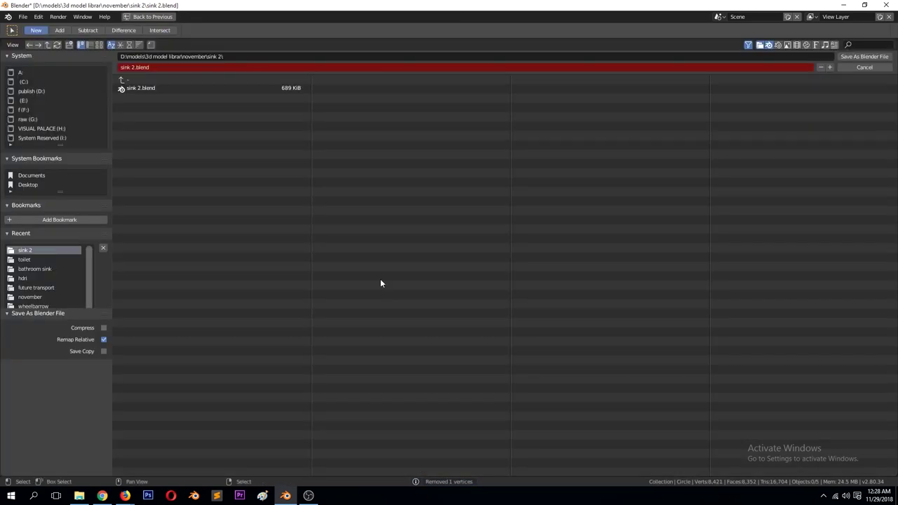
left_click(830, 67)
Inset the octagon faces and push the inset patch inward with shrink/fatten
left_click(845, 58)
key("Tab")
scroll(417, 212, "down", 2)
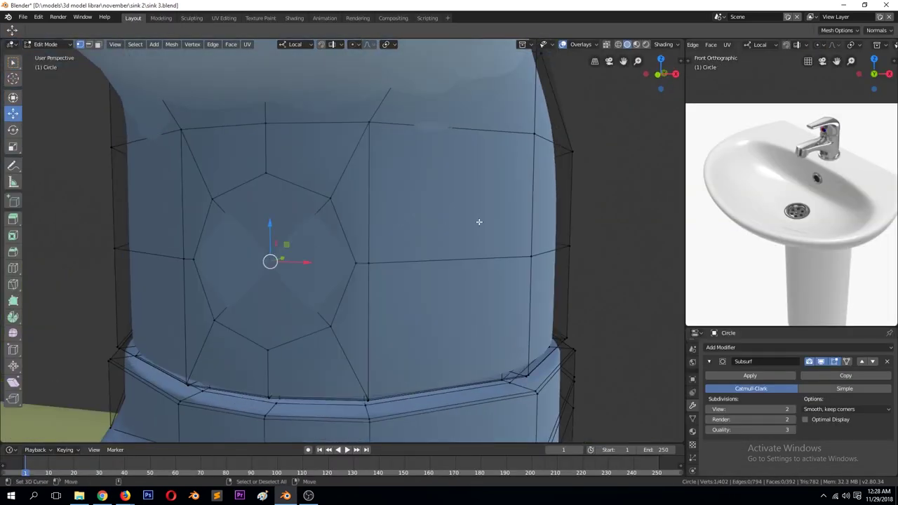
key("alt+s")
left_click(492, 216)
key("i")
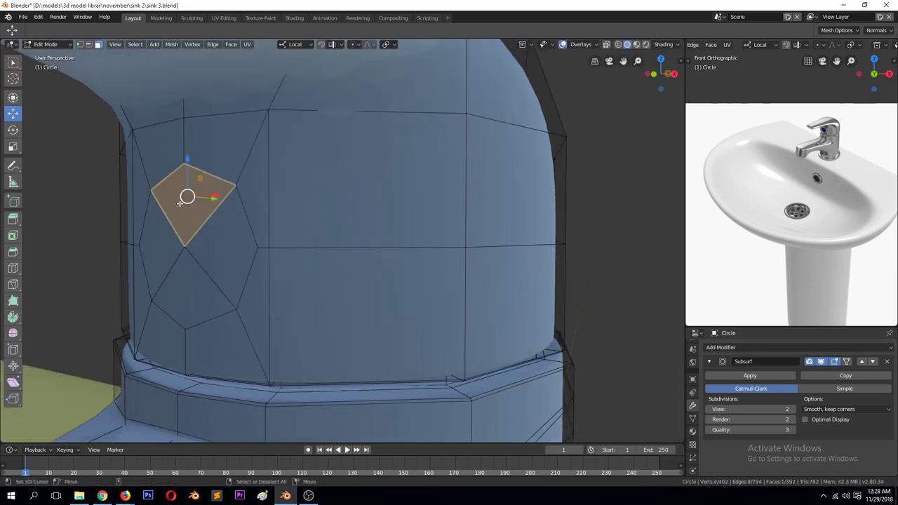
left_click(344, 142)
key("alt+s")
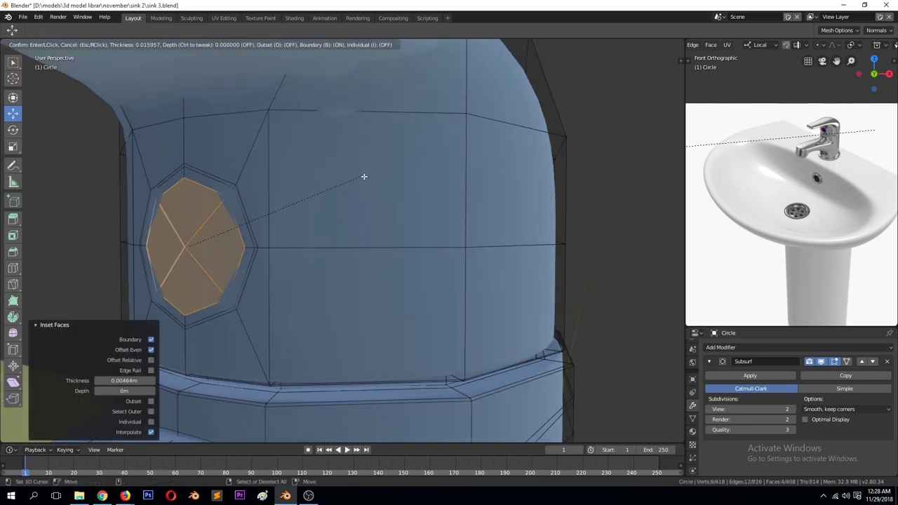
left_click(374, 171)
mouse_move(375, 171)
middle_mouse_down()
mouse_move(357, 168)
mouse_move(341, 188)
middle_mouse_up()
Add a centred support loop around the badge and adjust it with shrink/fatten
key("ctrl+r")
left_click(360, 167)
right_click(362, 166)
key("alt+s")
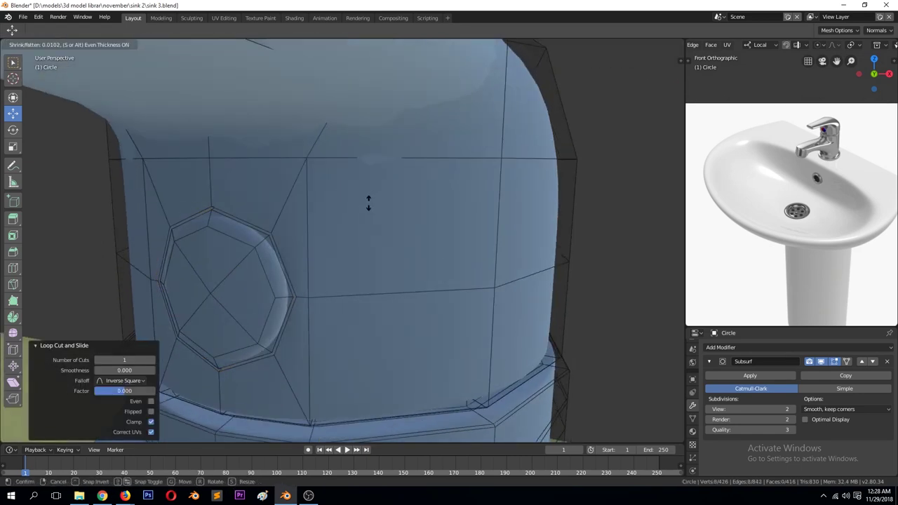
left_click(369, 202)
scroll(311, 237, "down", 2)
key("Tab")
scroll(310, 255, "down", 4)
Save sink 3.blend and edit the basin mesh from the top view in vertex mode
key("ctrl+s")
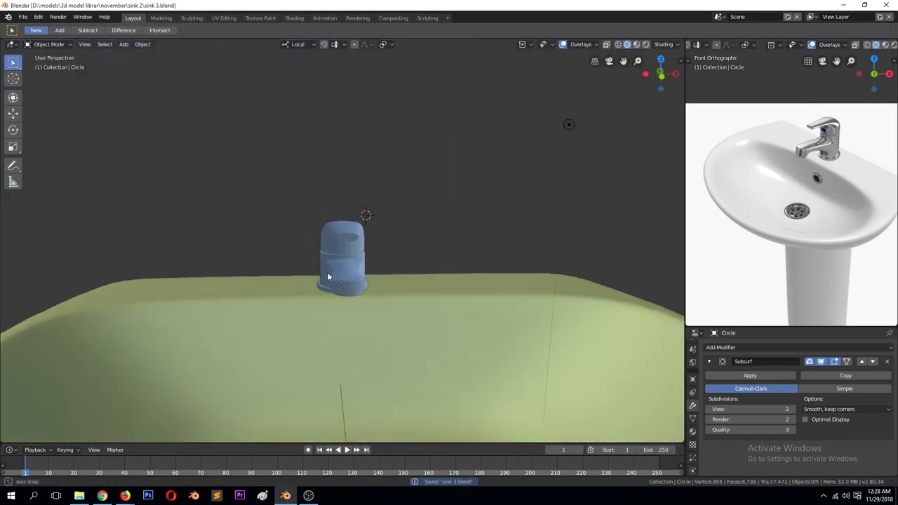
key("KP_7")
left_click(349, 339)
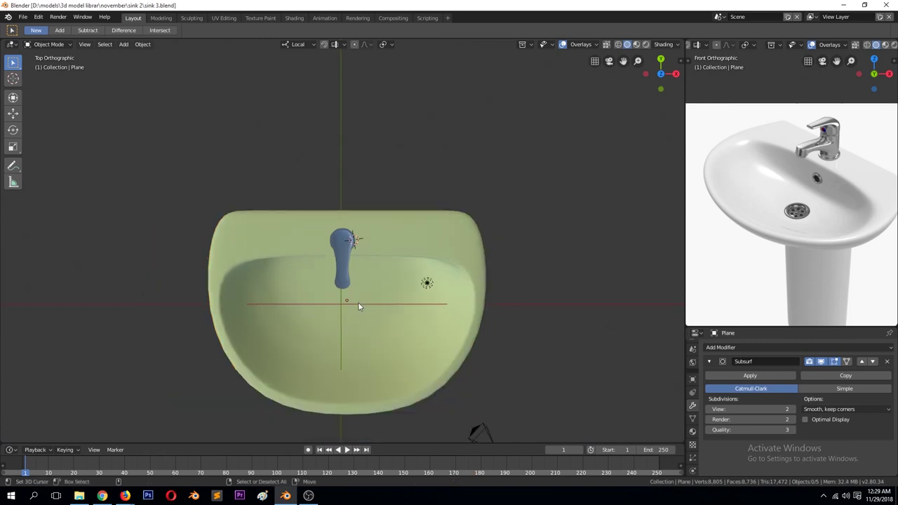
scroll(429, 342, "down", 2)
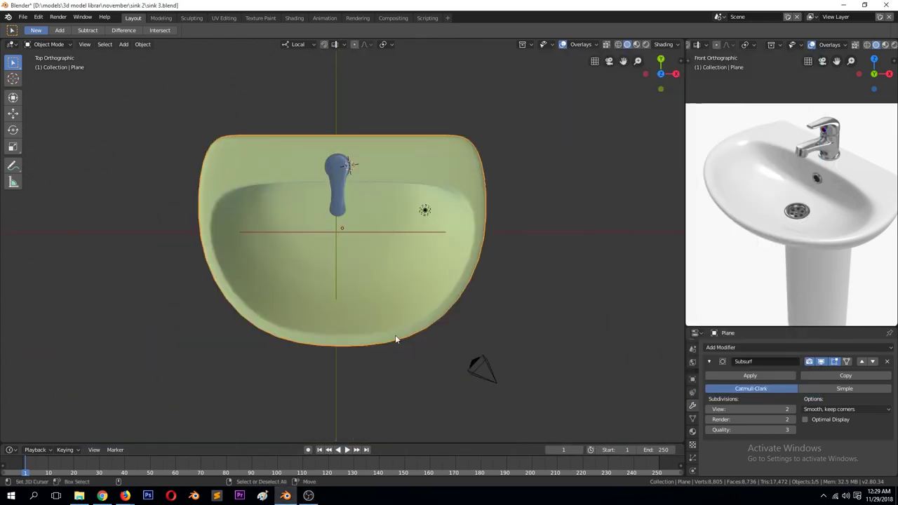
scroll(395, 335, "up", 3)
key("Tab")
key("1")
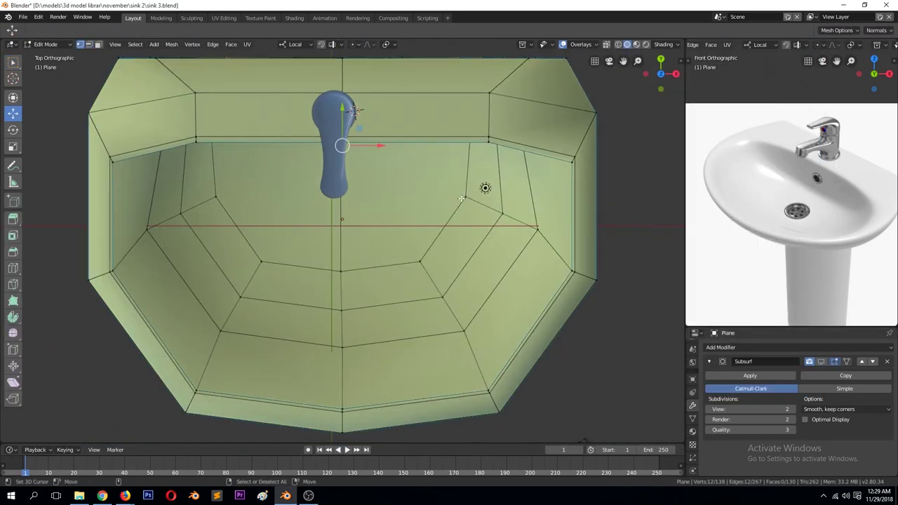
Bevel a basin-floor vertex into an octagon and scale it up for the drain
key("ctrl+shift+b")
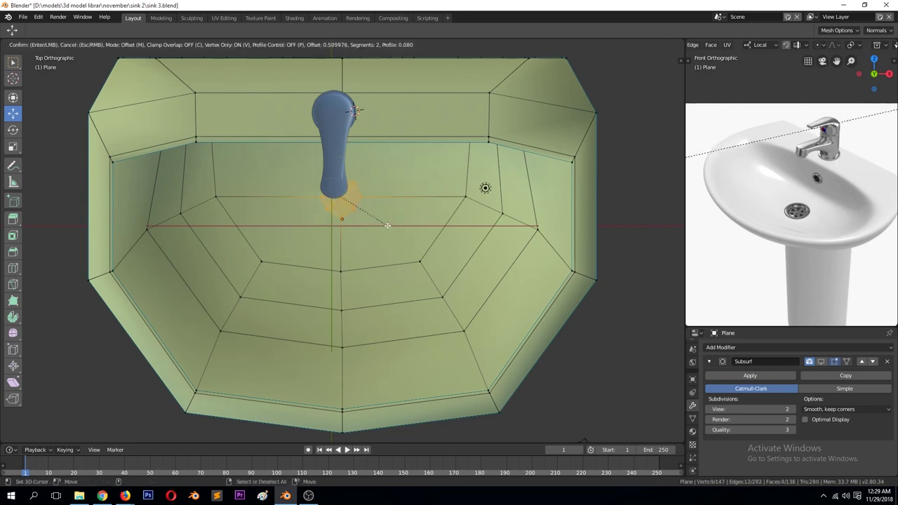
left_click(382, 221)
scroll(386, 231, "up", 4)
scroll(393, 239, "down", 2)
key("s")
left_click(419, 264)
Extrude the centre octagon face 0.146m downward into a drain hole
left_click(486, 355)
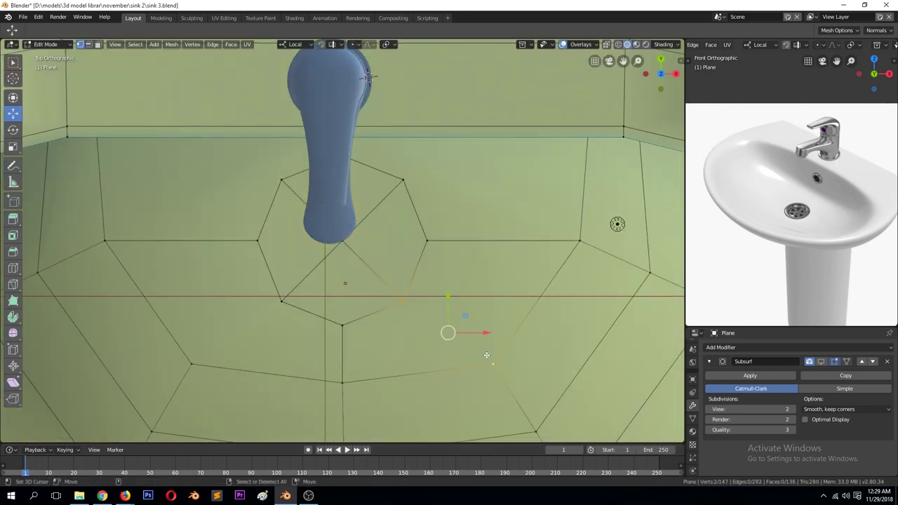
middle_click_drag(441, 330, 545, 224)
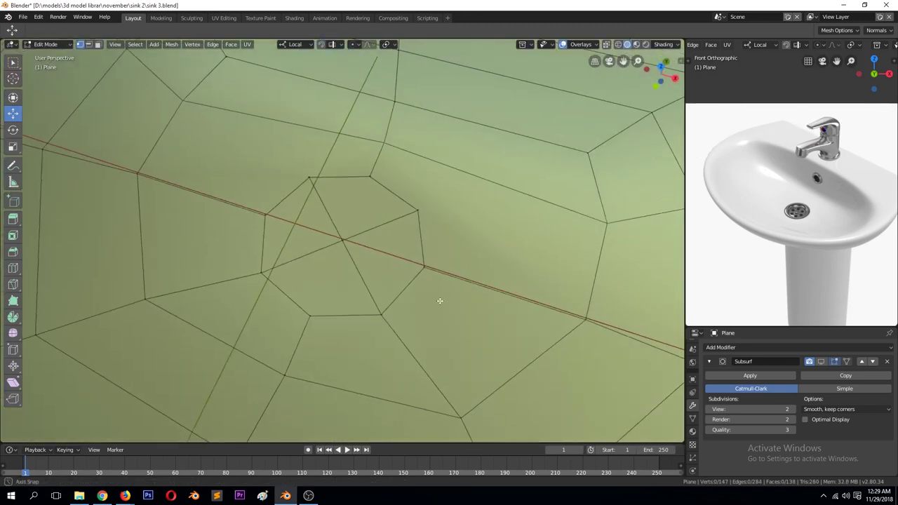
left_click(197, 106)
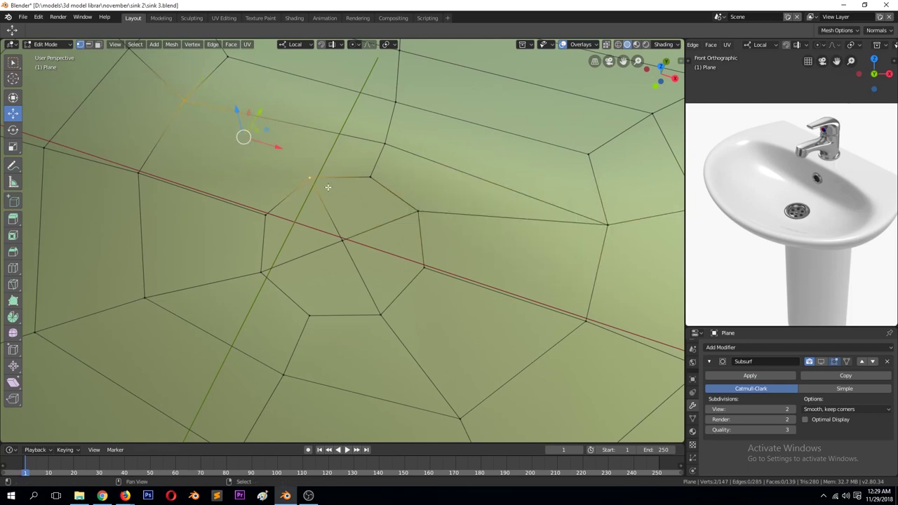
left_click(342, 240)
key("e")
middle_click_drag(351, 231, 379, 173)
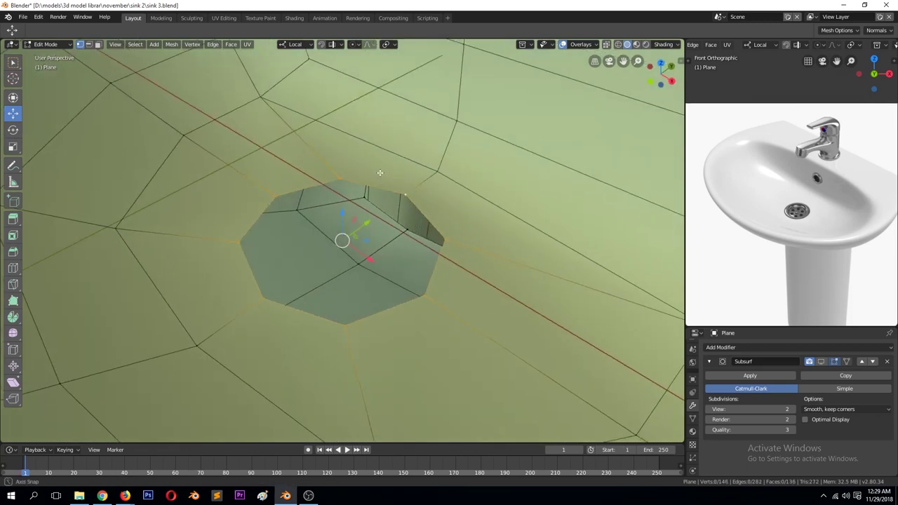
key("e")
Add a tight edge loop at the hole's rim and apply level 2 subdivision smoothing
left_click(379, 173)
key("ctrl+r")
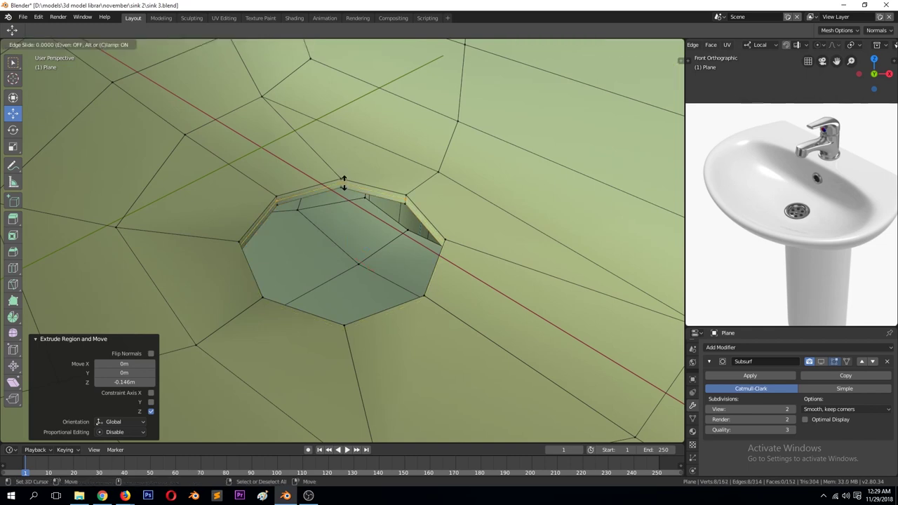
left_click(349, 180)
key("Tab")
key("ctrl+2")
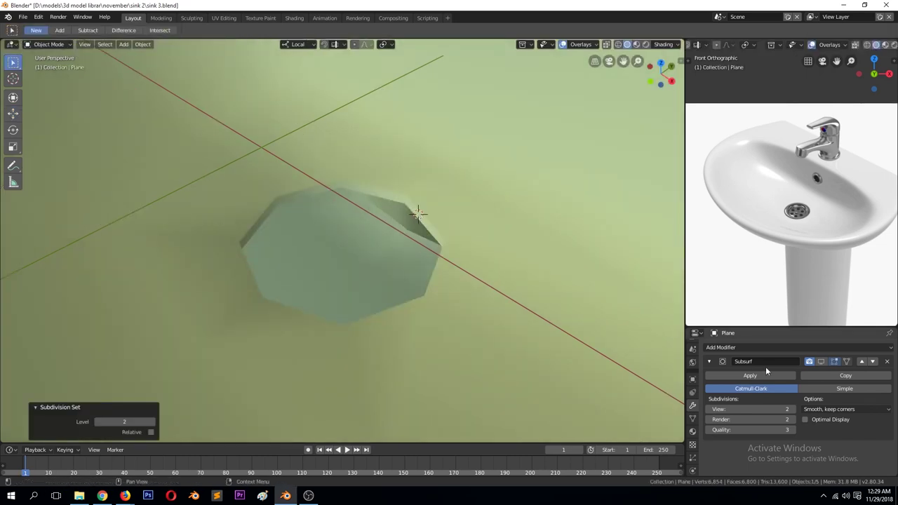
left_click(822, 364)
key("KP_Divide")
key("KP_7")
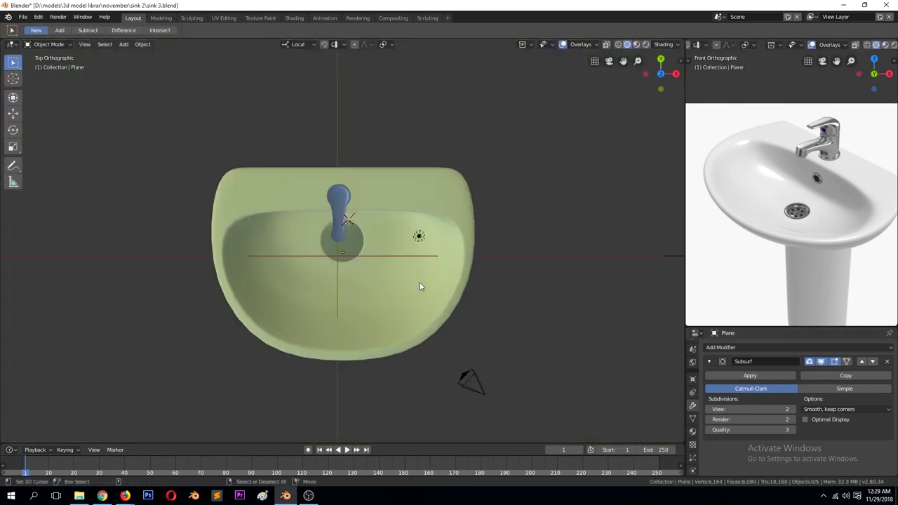
Add a 12-vertex circle, enlarge it and place it to the right of the sink
key("shift+a")
left_click(549, 261)
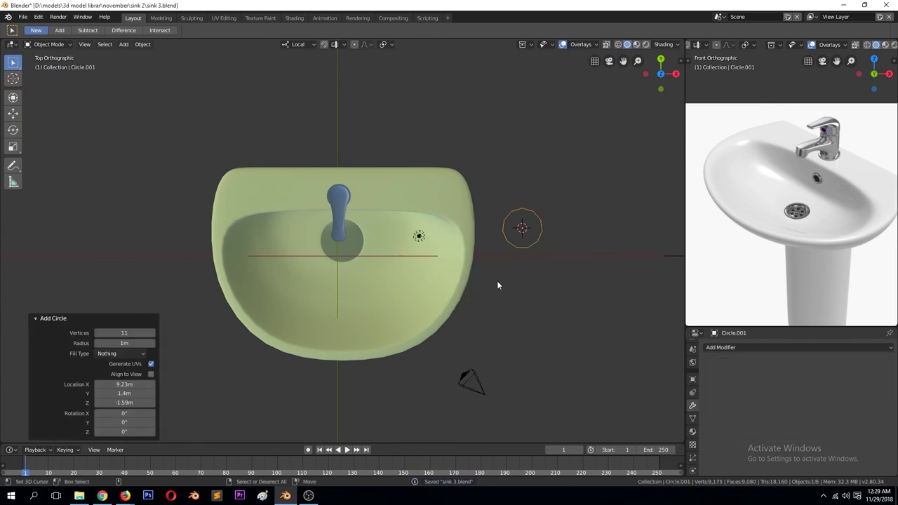
key("Return")
key("s")
left_click(552, 310)
key("g")
left_click(608, 306)
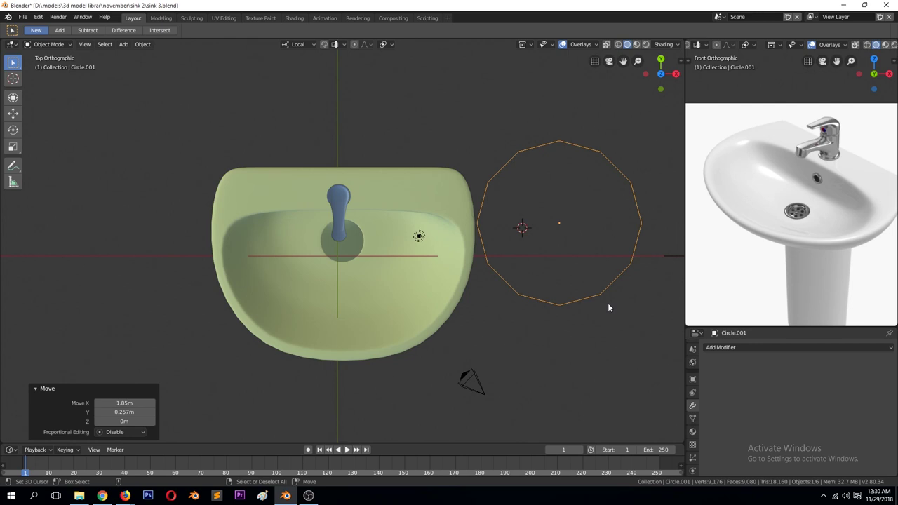
In wireframe Edit Mode, duplicate the circle's vertices and scale the copy smaller
key("Tab")
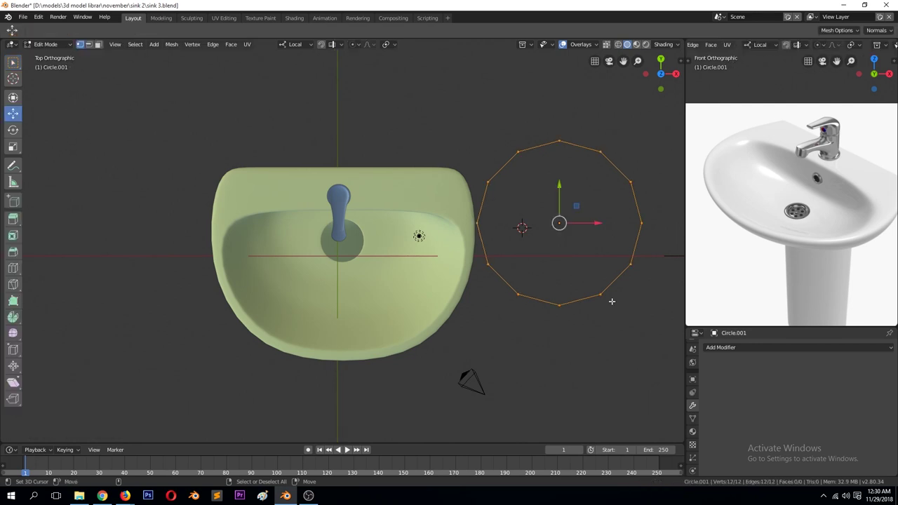
key("shift+z")
key("KP_Decimal")
key("shift+s")
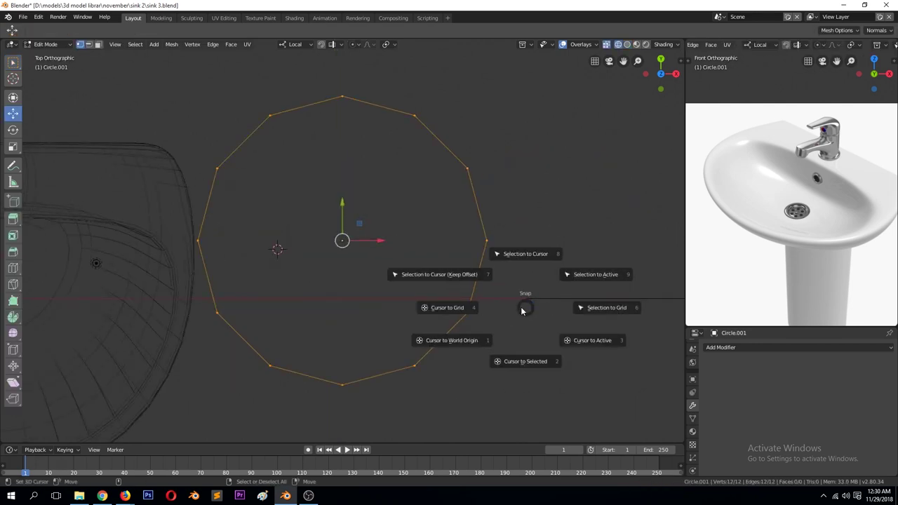
key("Escape")
key("shift+d")
key("s")
left_click(361, 274)
Add a hexagon at the 3D cursor, move it up-right, then delete it
key("shift+a")
left_click(330, 292)
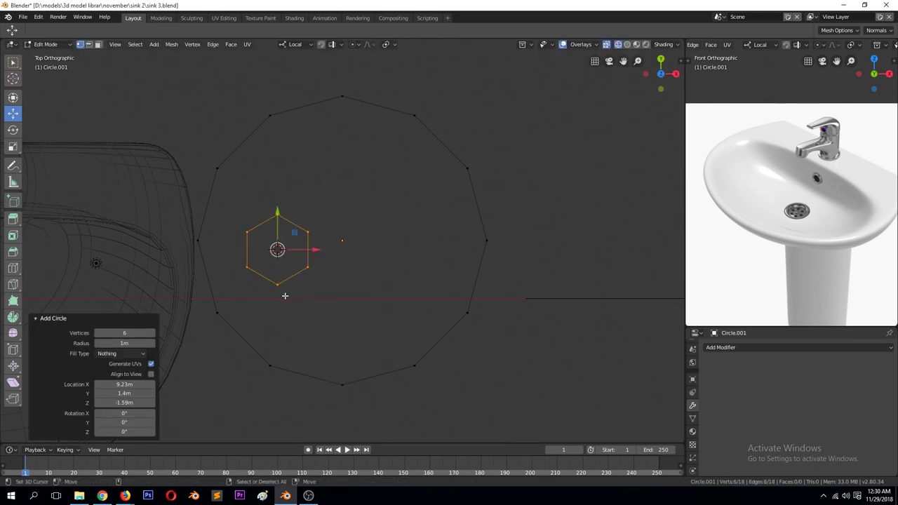
key("g")
left_click(407, 226)
key("x")
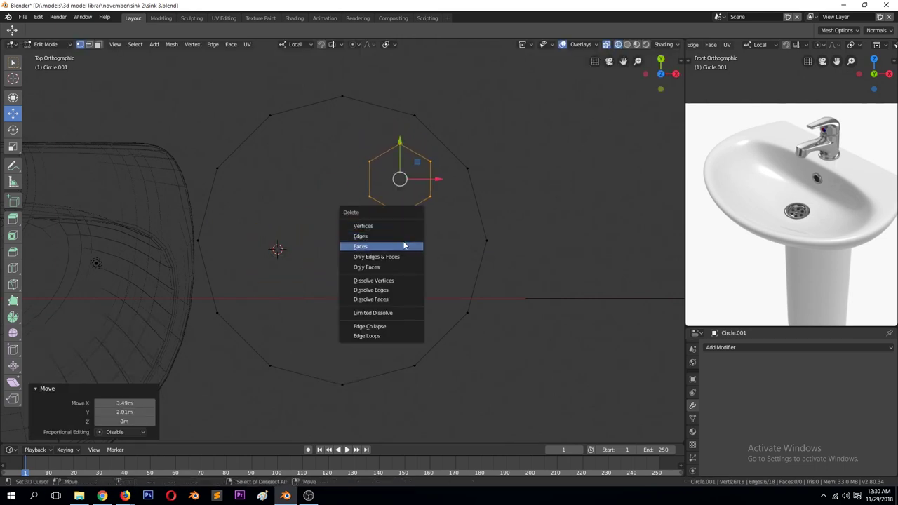
left_click(413, 226)
Add a plane, delete only its face, then shrink, move and rotate the square outline 55°
key("shift+a")
left_click(393, 187)
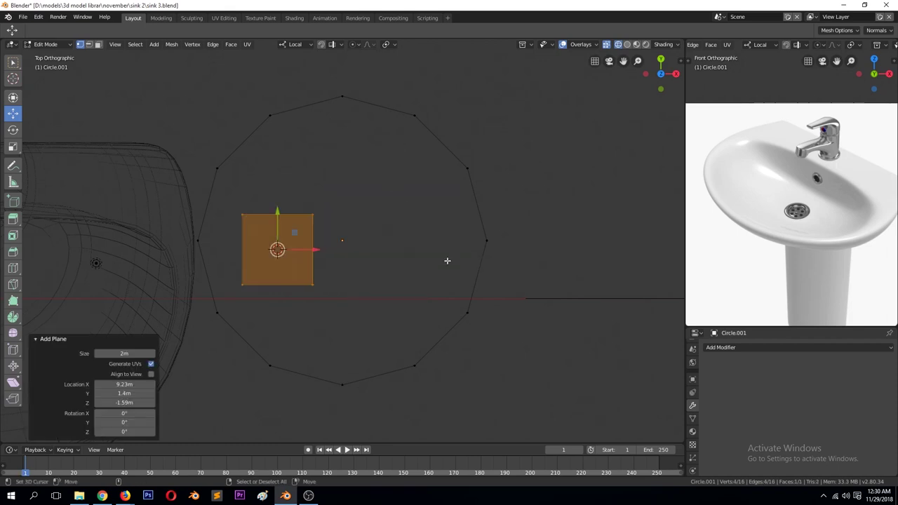
key("g")
left_click(480, 245)
key("x")
left_click(469, 284)
key("a")
key("s")
key("g")
left_click(426, 210)
key("r")
left_click(384, 266)
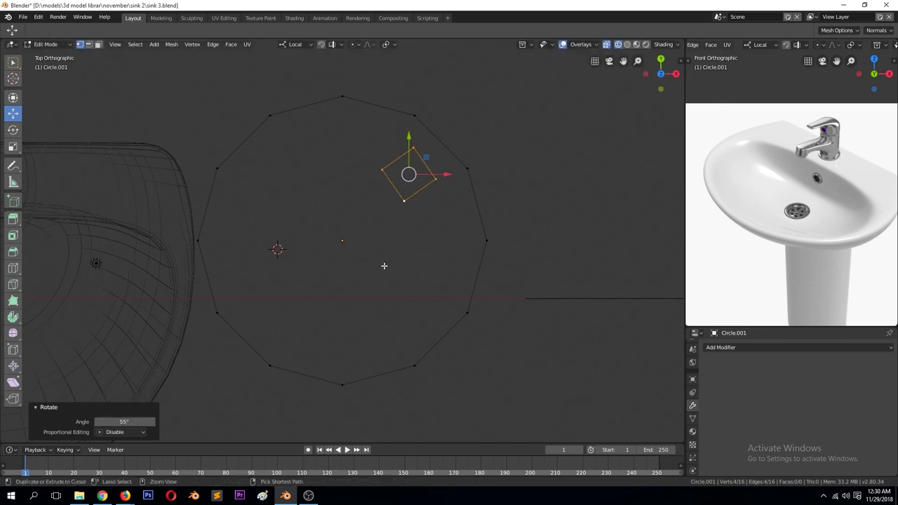
Snap the 3D cursor to the circle's origin and use the 3D cursor as pivot point
key("Tab")
key("shift+a")
key("shift+s")
left_click(484, 248)
key("period")
left_click(434, 203)
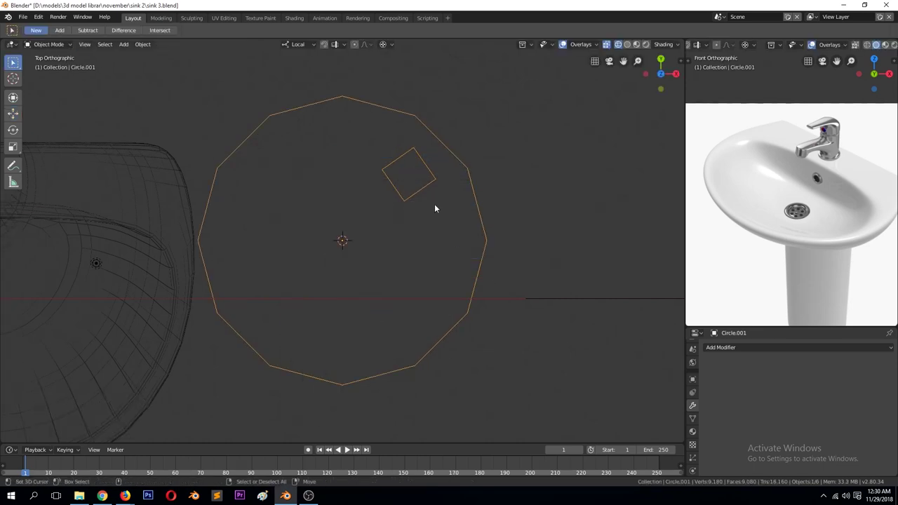
key("Tab")
left_click(13, 317)
left_click_drag(400, 184, 160, 350)
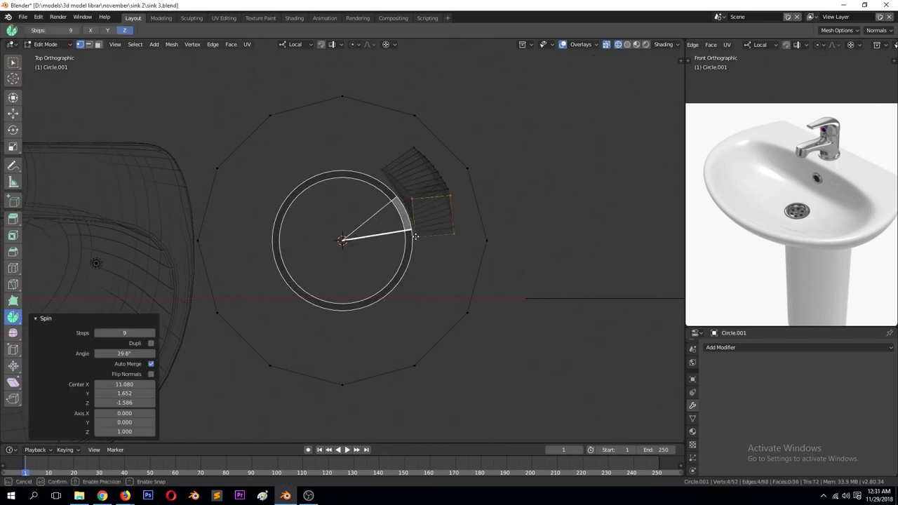
left_click(129, 354)
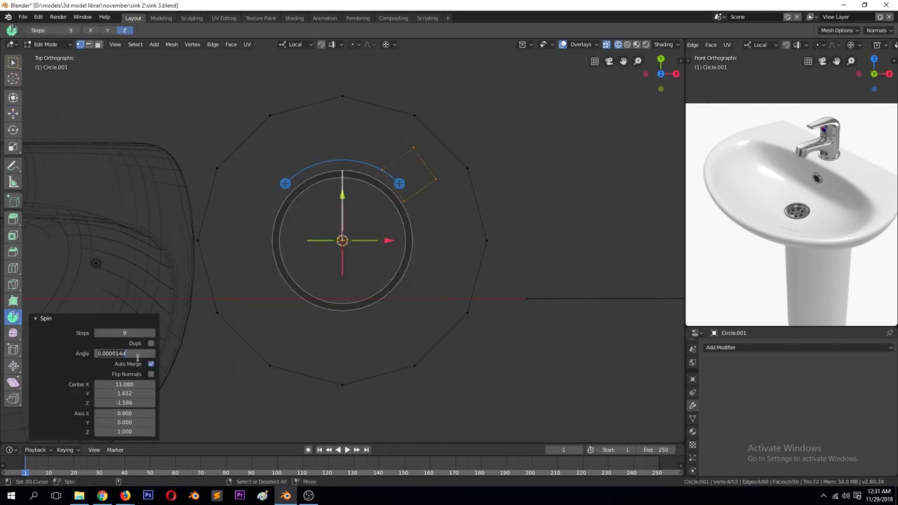
type("360")
key("Return")
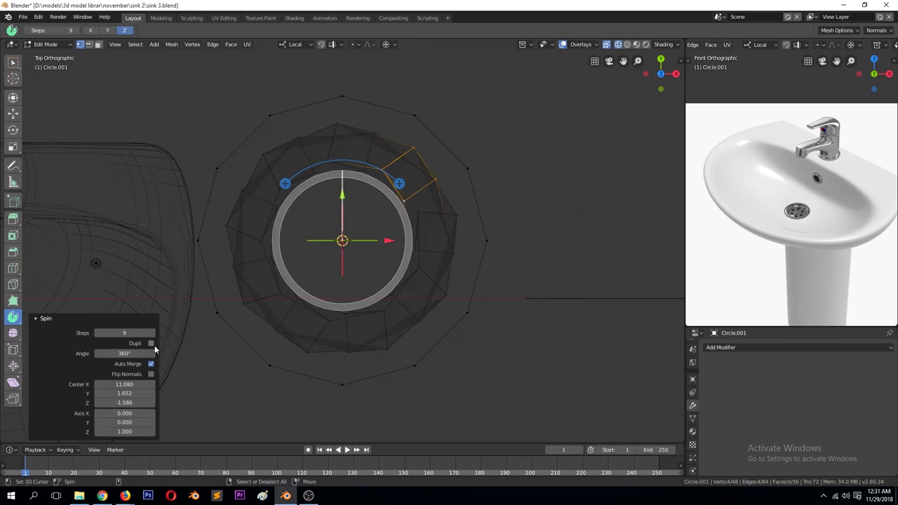
left_click(152, 344)
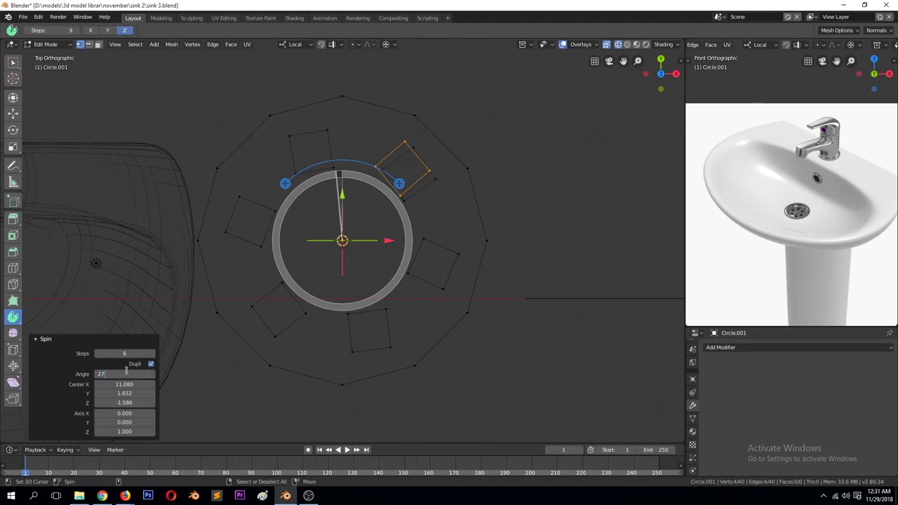
type("0")
key("Return")
left_click_drag(124, 374, 138, 374)
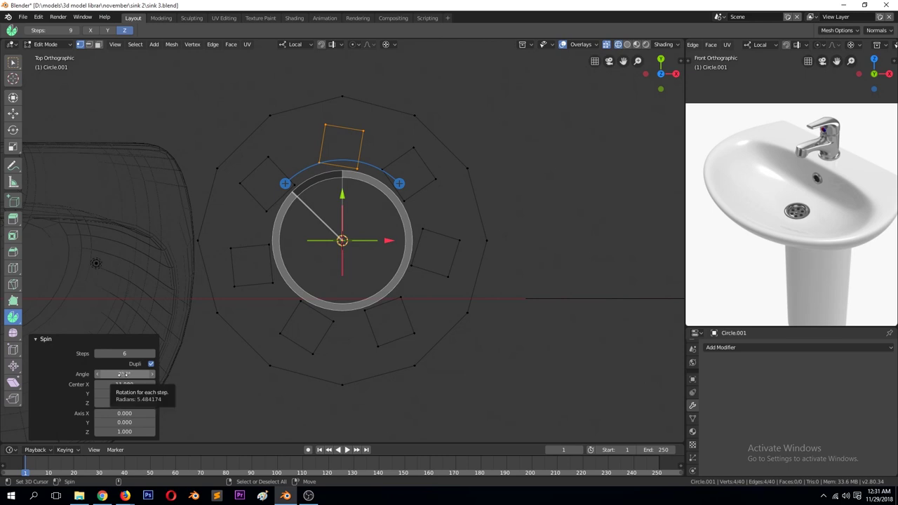
left_click(193, 321)
left_click(12, 98)
left_click(15, 112)
left_click(287, 235)
key("c")
mouse_move(271, 202)
left_mouse_down()
mouse_move(355, 328)
mouse_move(437, 257)
left_mouse_up()
right_click(432, 251)
key("x")
left_click(379, 219)
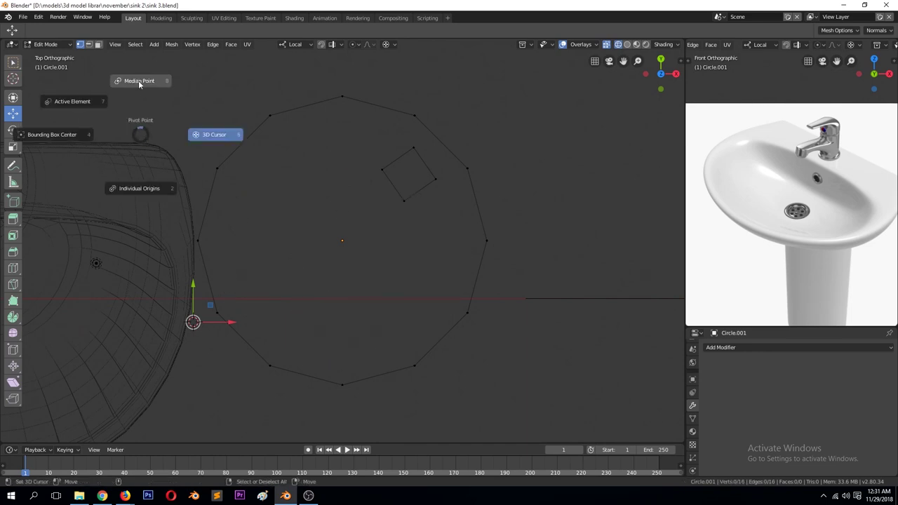
Delete the circle's left-half and lower-right vertices, leaving one quarter of the outline
key("n")
key("n")
left_click_drag(161, 84, 316, 371)
key("x")
left_click(329, 254)
left_click_drag(275, 312, 506, 407)
key("x")
left_click(441, 343)
Add a Mirror modifier mirroring across both the X and Y axes
key("Tab")
left_click(731, 347)
left_click(658, 260)
left_click(710, 409)
Reposition the square rotated -18.6°, try a copy rotated -52.3°, then undo the copy
key("Tab")
left_click(415, 149)
key("g")
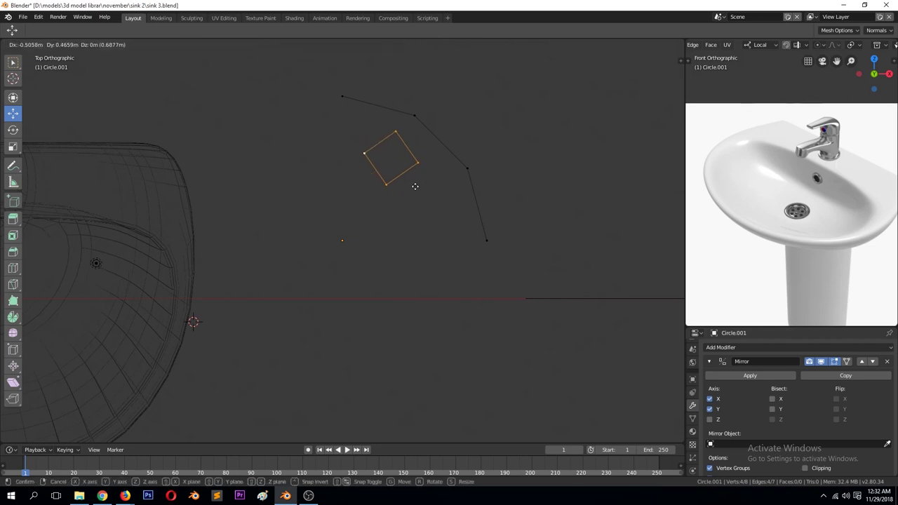
left_click(427, 186)
key("r")
left_click(433, 184)
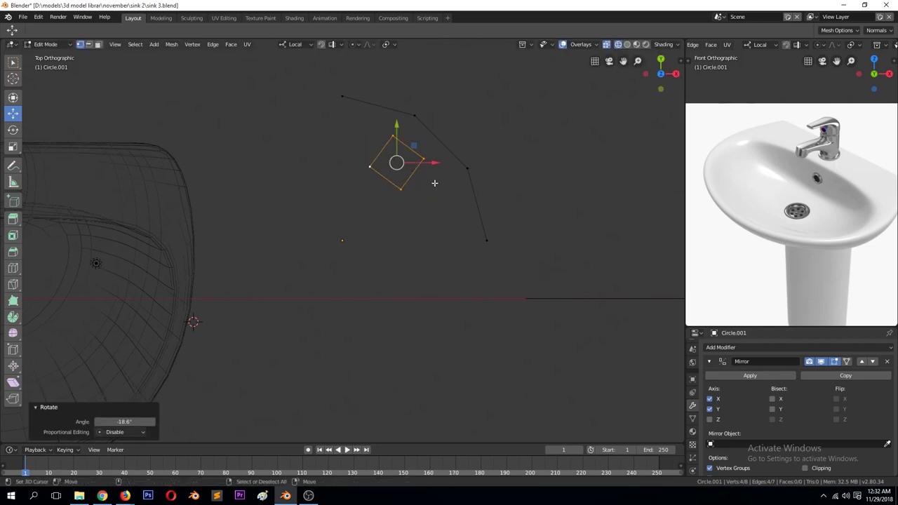
key("shift+d")
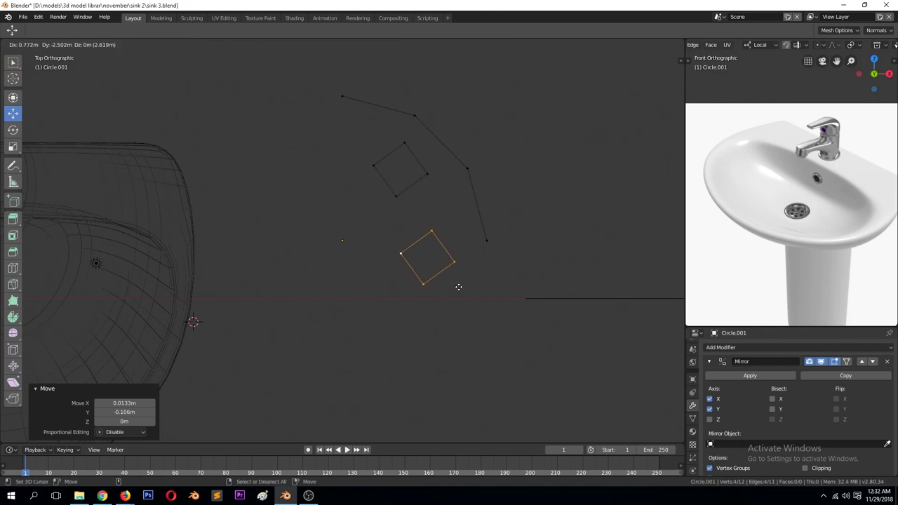
left_click(367, 160)
key("r")
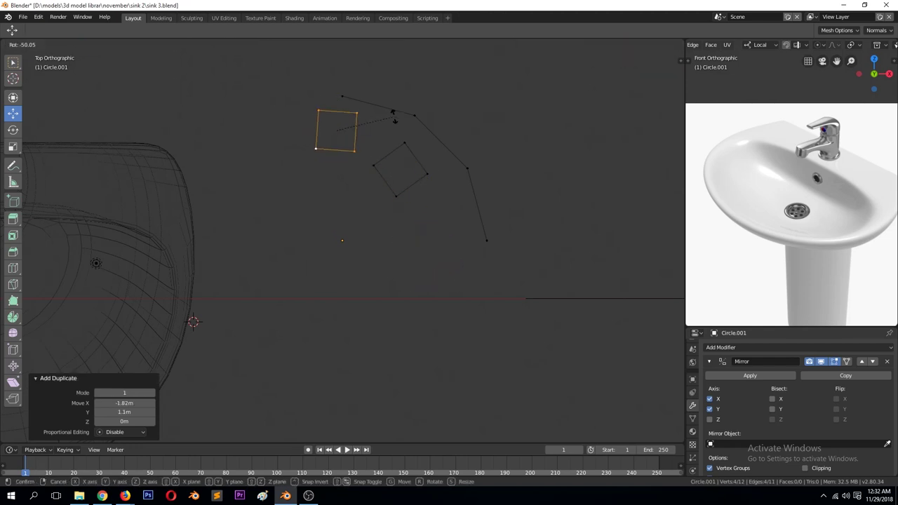
left_click(395, 118)
scroll(816, 246, "up", 3)
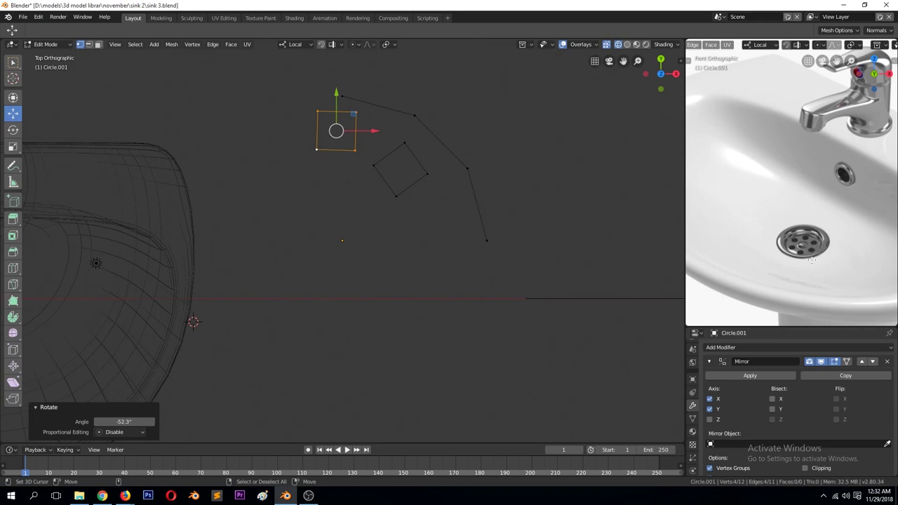
key("ctrl+z")
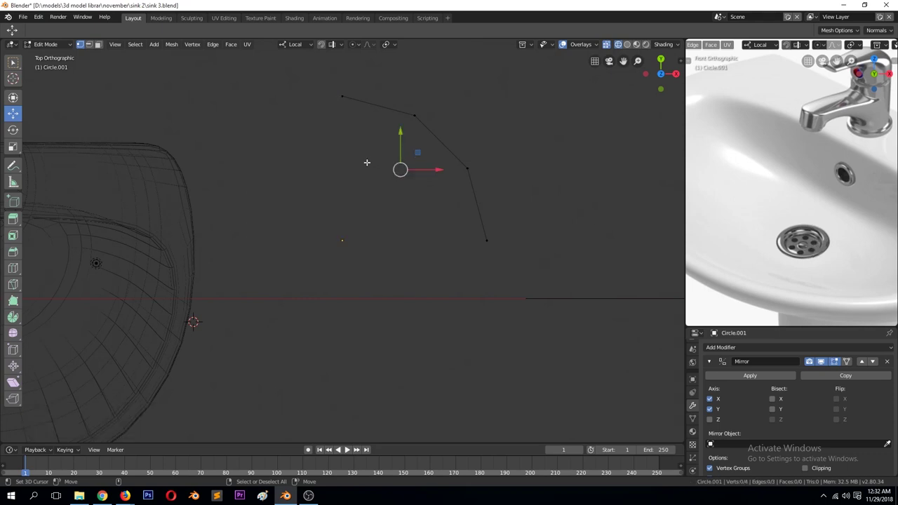
Add a hexagon near the top and place a copy rotated 90° to its right
key("shift+a")
left_click(354, 179)
key("g")
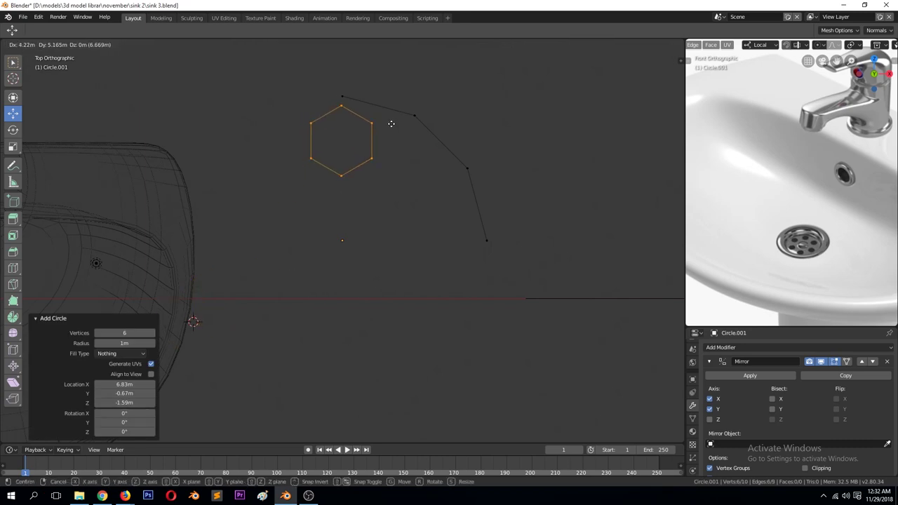
left_click(390, 124)
key("shift+d")
key("r")
key("9")
key("0")
key("Return")
key("g")
left_click(486, 228)
Select the top hexagon and view the mirrored hexagons in Object Mode
scroll(484, 253, "up", 2)
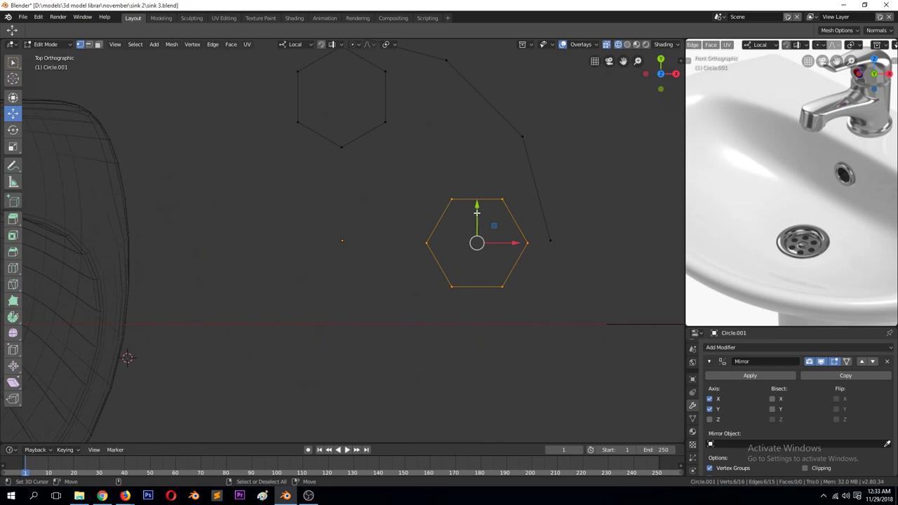
left_click(477, 286)
scroll(515, 216, "down", 1)
key("Tab")
key("Tab")
left_click(349, 82, "alt")
key("Tab")
scroll(443, 216, "down", 2)
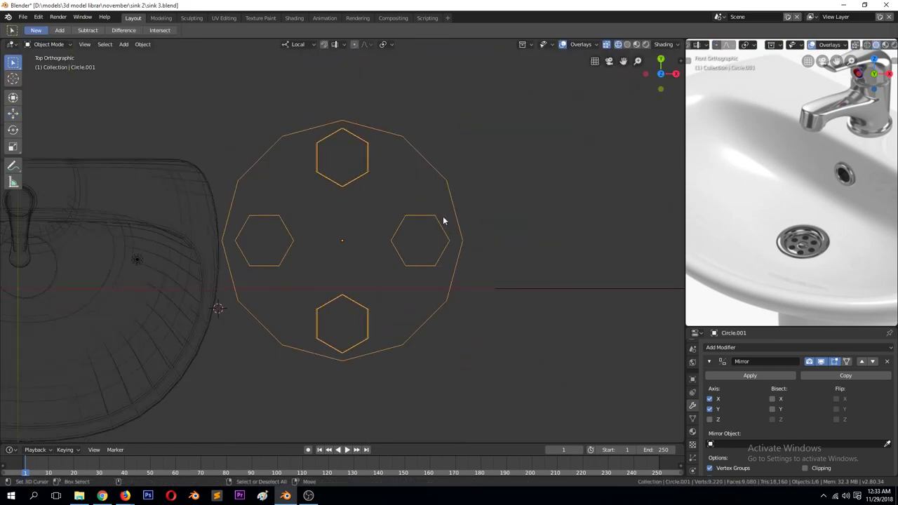
key("Tab")
Select the top and right hexagons and shrink each around its own centre
key("shift+d")
right_click(421, 204)
left_click(445, 239, "alt+shift")
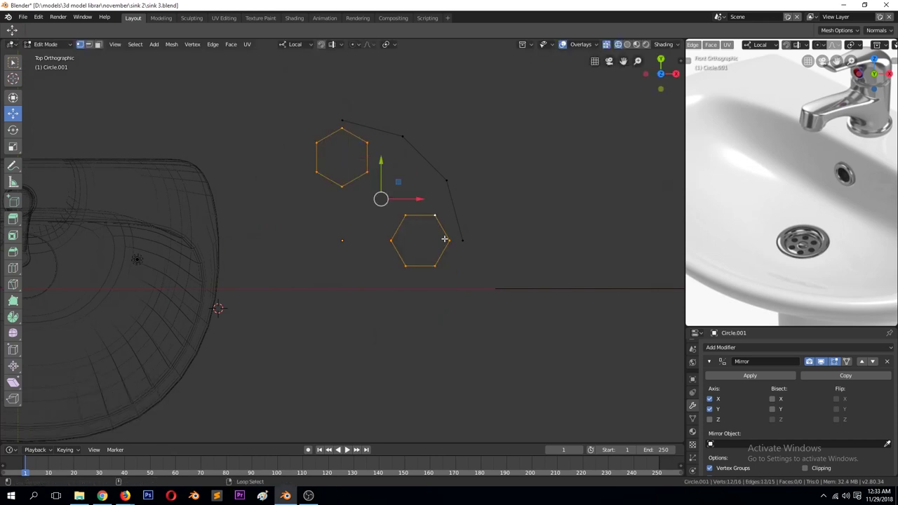
left_click(354, 44)
left_click(401, 98)
key("s")
Snap the 3D cursor to the object centre and rotate the top hexagon around it
left_click(501, 238)
left_click(349, 150, "alt")
key("shift+d")
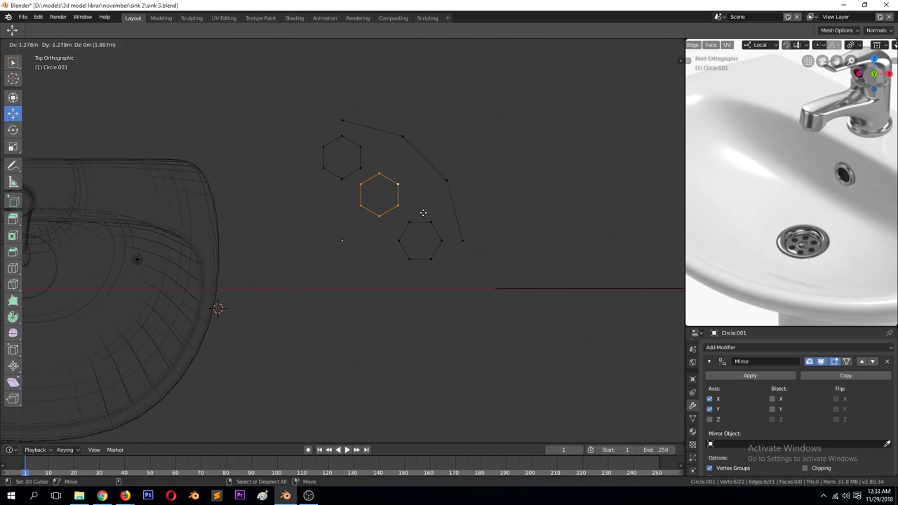
right_click(431, 209)
key("Tab")
key("shift+a")
key("shift+s")
left_click(506, 235)
key("Tab")
key("r")
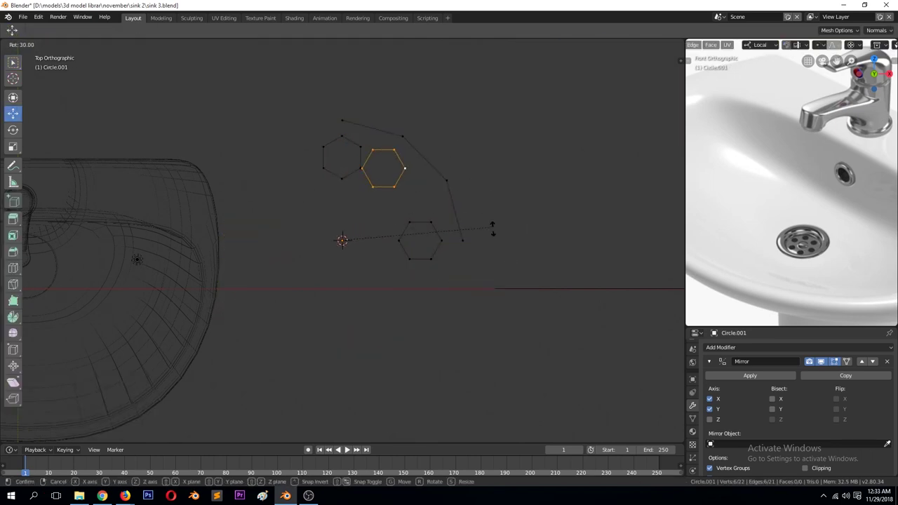
left_click(486, 256)
Duplicate the hexagon twice, rotating each copy around the grate centre, the last by 40°
right_click(428, 229)
left_click(429, 227)
key("Delete")
key("shift+d")
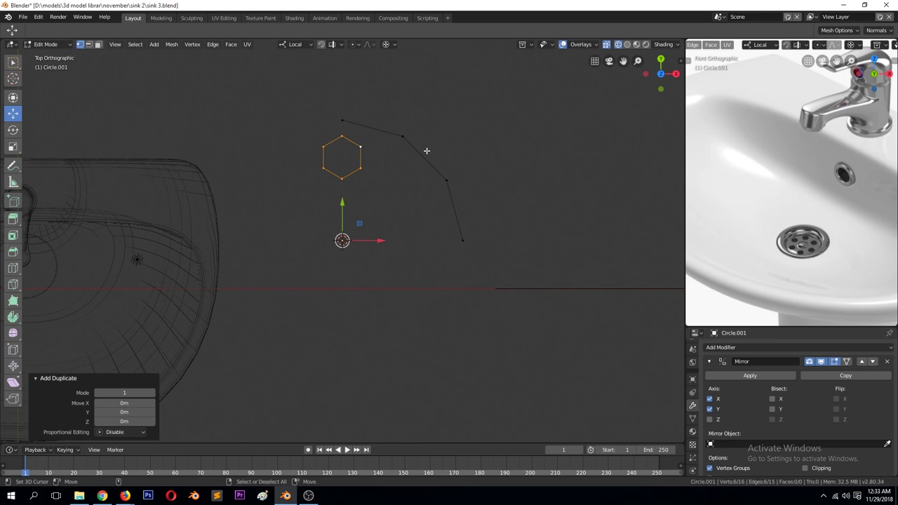
key("r")
left_click(469, 240)
key("shift+d")
key("r")
left_click(497, 295)
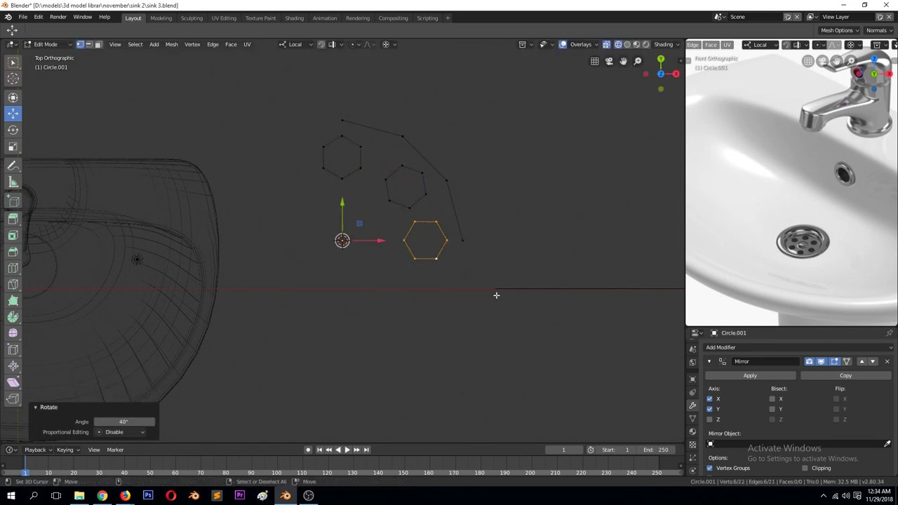
Select the upper-right hexagon and rotate it around the centre to even the spacing
scroll(512, 264, "up", 4)
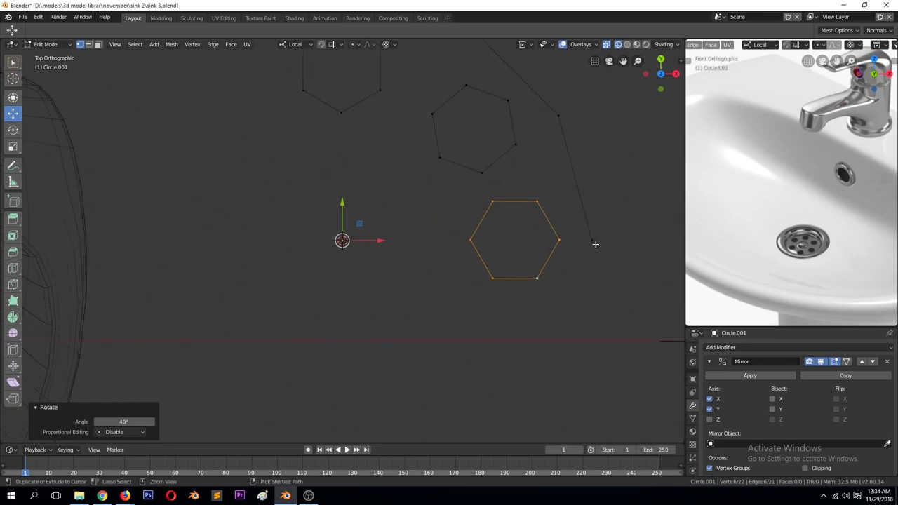
key("r")
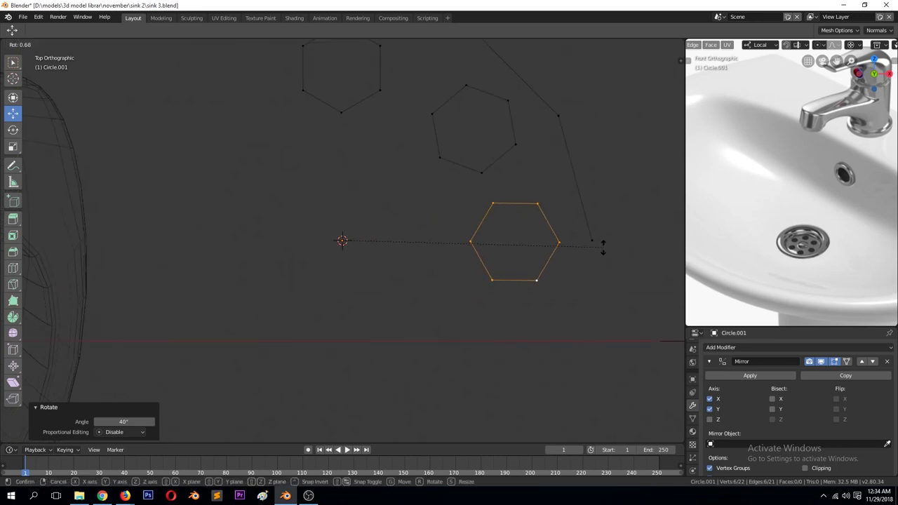
right_click(602, 245)
scroll(547, 239, "down", 2)
key("Tab")
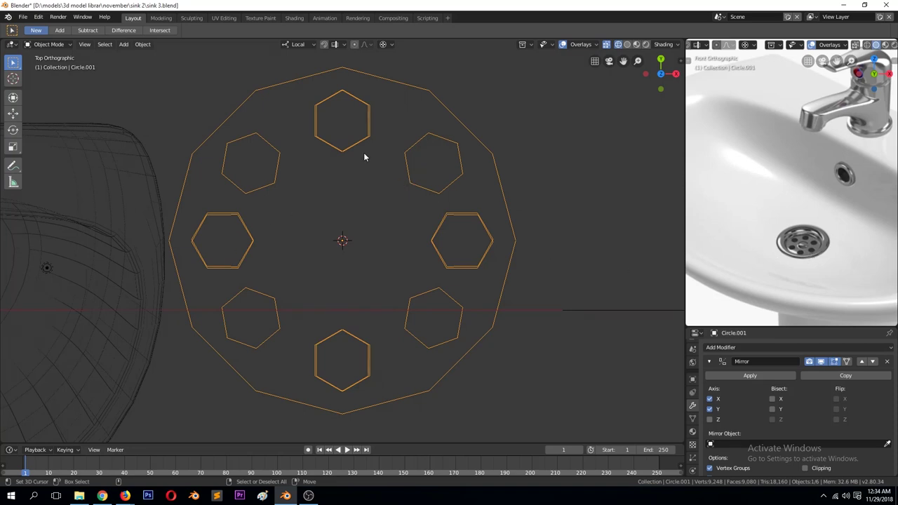
key("Tab")
left_click(453, 220, "alt")
key("Delete")
left_click(423, 136, "alt")
key("r")
left_click(490, 193)
Fine-tune the upper hexagon's rotation, checking the mirrored pattern in Object Mode
key("Tab")
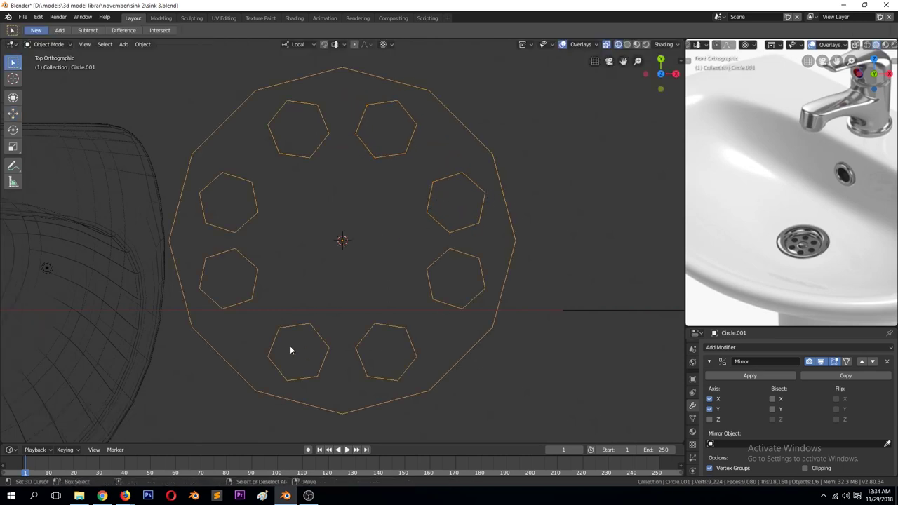
key("Tab")
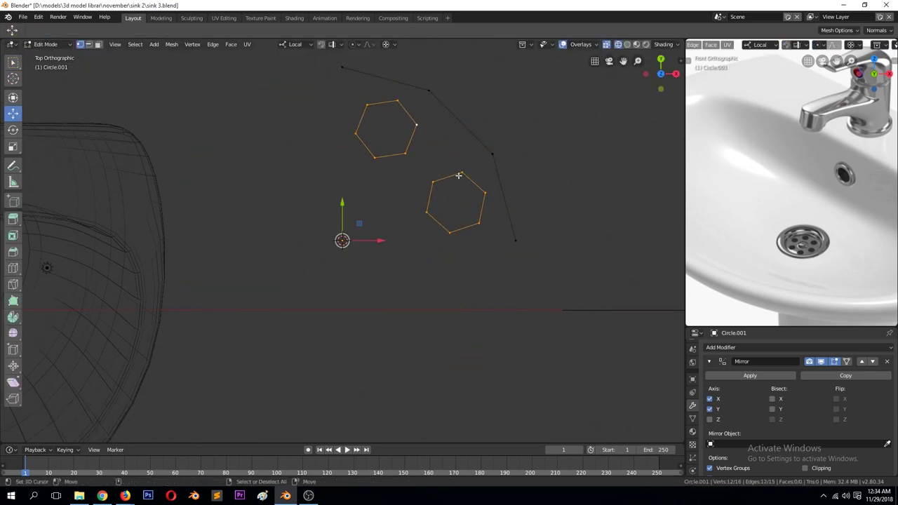
key("r")
left_click(507, 237)
key("Tab")
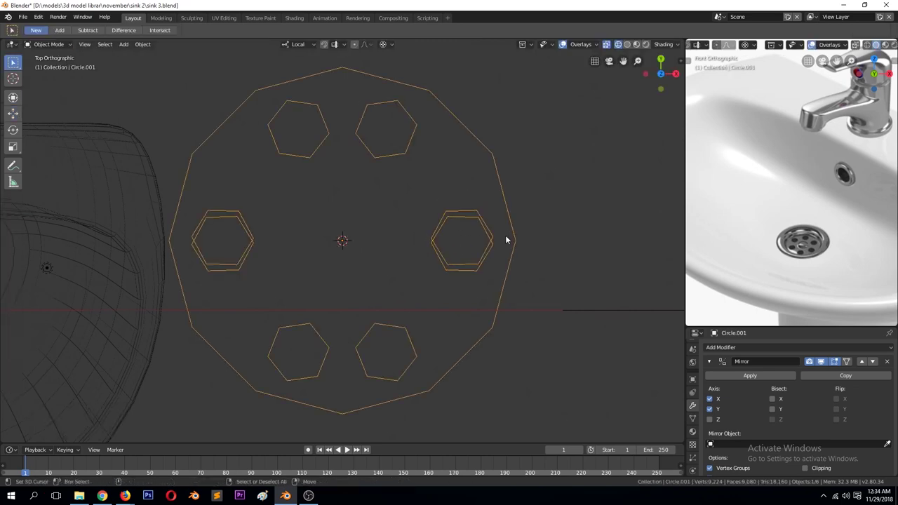
key("Tab")
key("r")
left_click(484, 165)
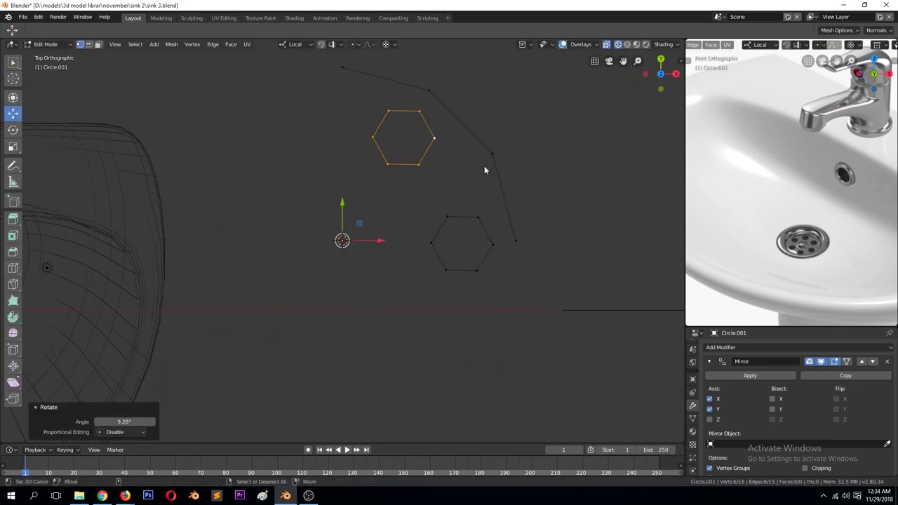
key("Tab")
key("Tab")
key("l")
key("Tab")
Delete the half hexagon on the mirror line and enable Mirror Clipping
key("Tab")
left_click(492, 243)
key("x")
left_click(469, 257)
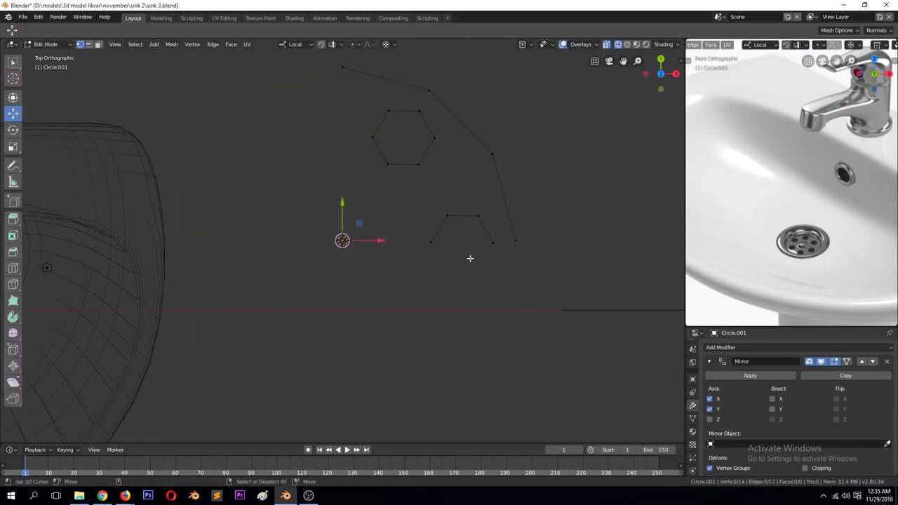
left_click(807, 468)
key("Tab")
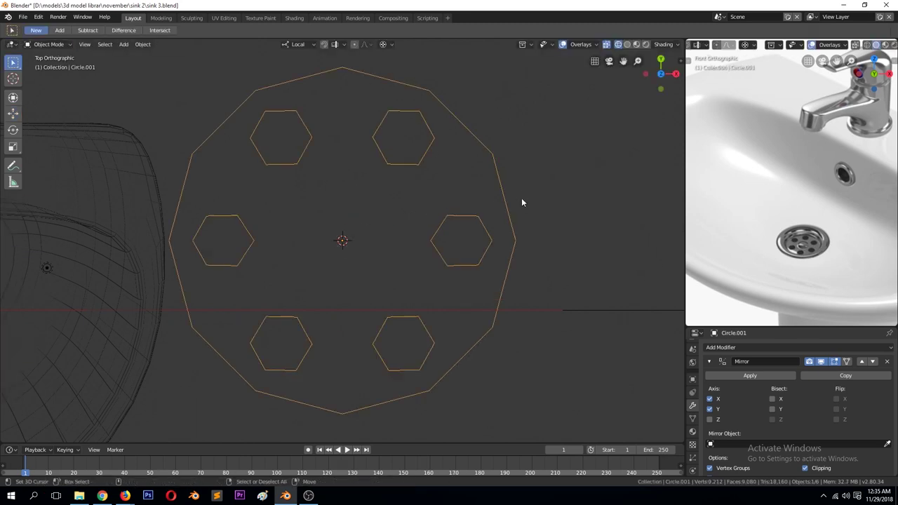
key("Tab")
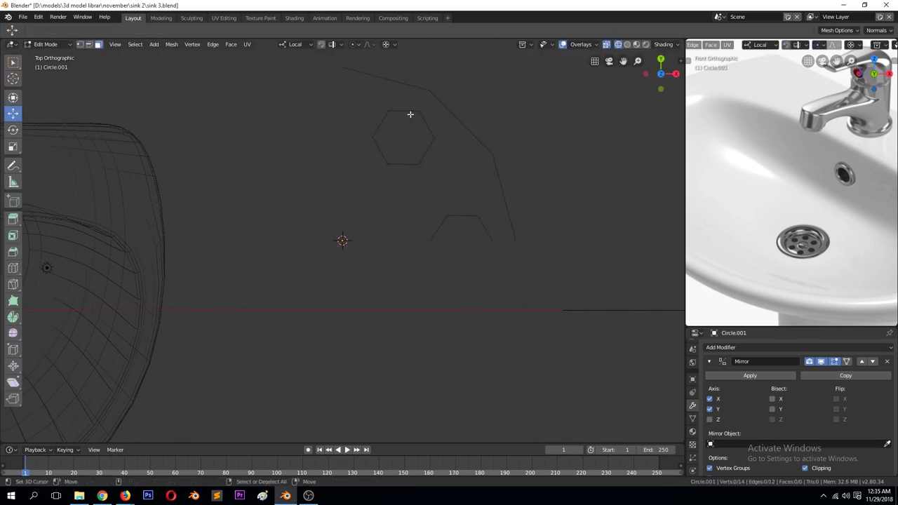
Extrude the upper hexagon's edges and fill faces between them and the lower edges
key("2")
left_click(428, 127)
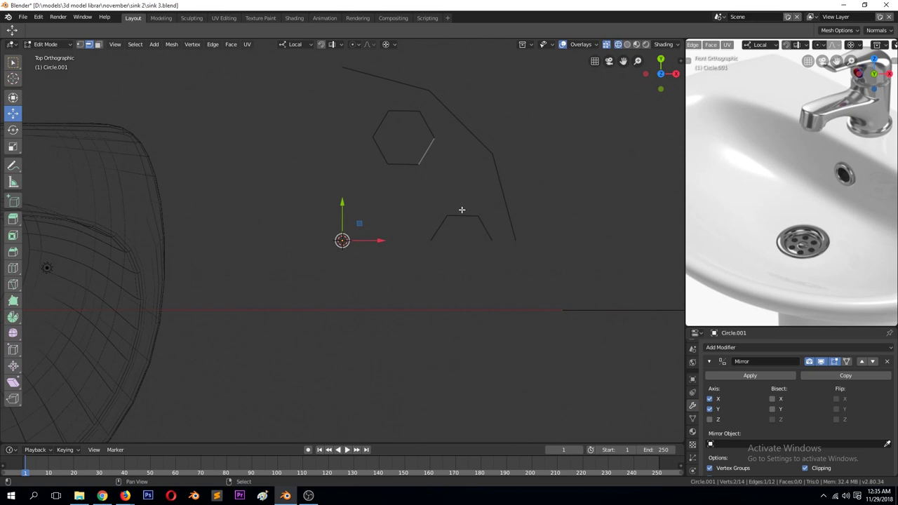
key("e")
key("f")
left_click(399, 199)
key("e")
right_click(412, 235)
key("g")
key("x")
left_click(227, 225)
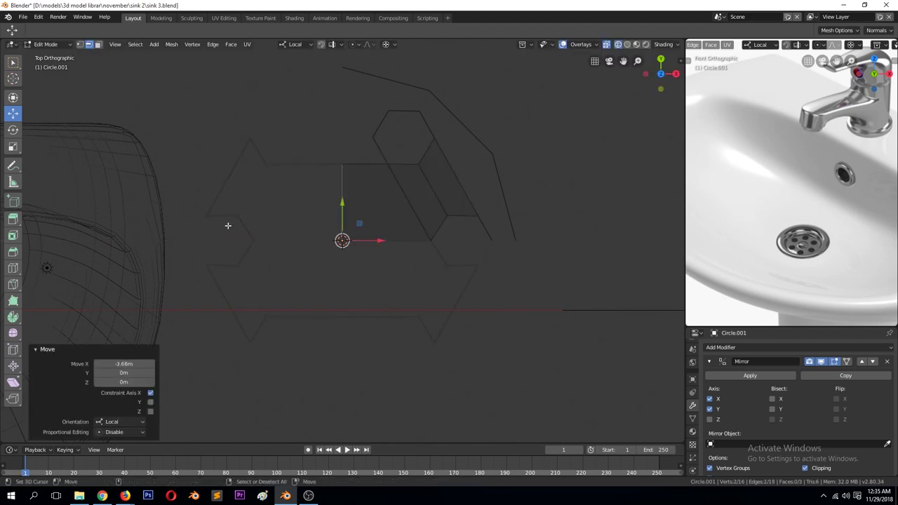
Try deleting the grate's central faces, then undo to restore the full shape
key("z")
left_click(429, 206)
key("x")
left_click(417, 205)
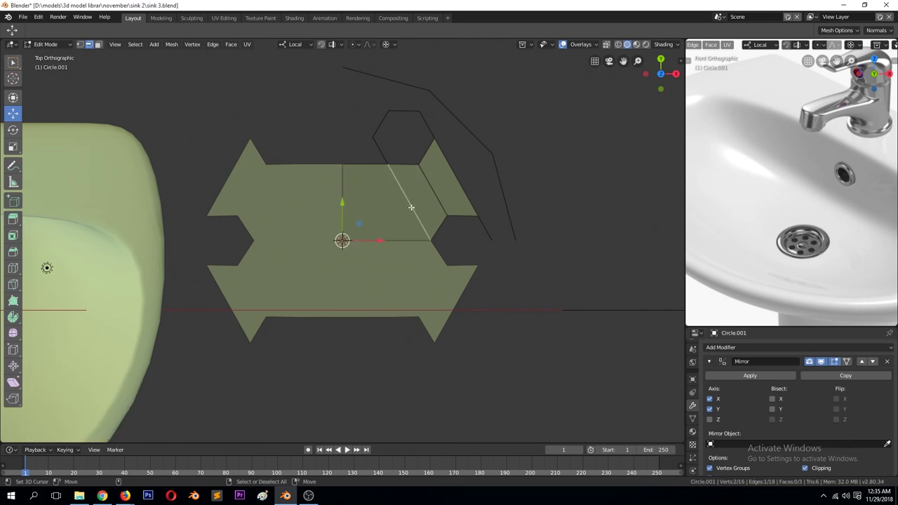
key("ctrl+z")
key("ctrl+z")
key("ctrl+z")
key("ctrl+z")
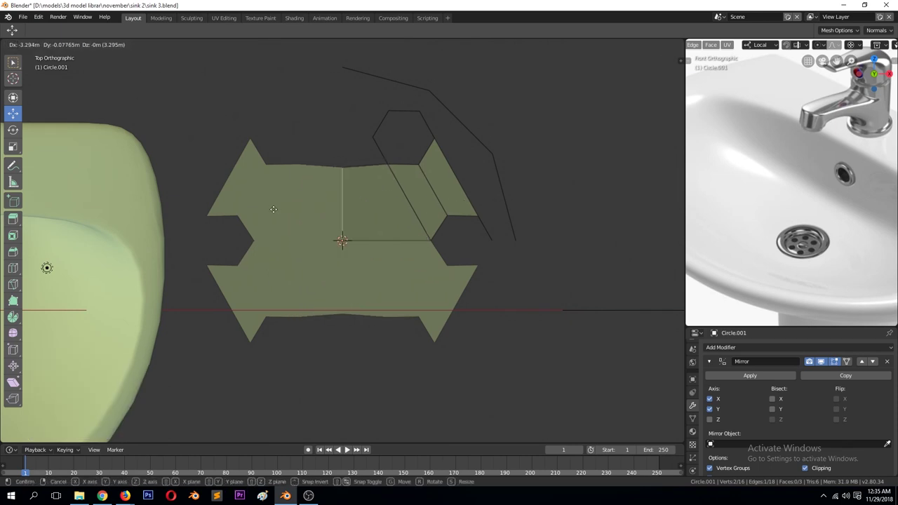
key("ctrl+z")
key("ctrl+z")
key("ctrl+z")
key("Tab")
Extend the top edge and fill the triangular faces across the grate's top
left_click(405, 110)
key("r")
right_click(403, 114)
key("shift+s")
left_click(471, 114)
left_click(391, 163)
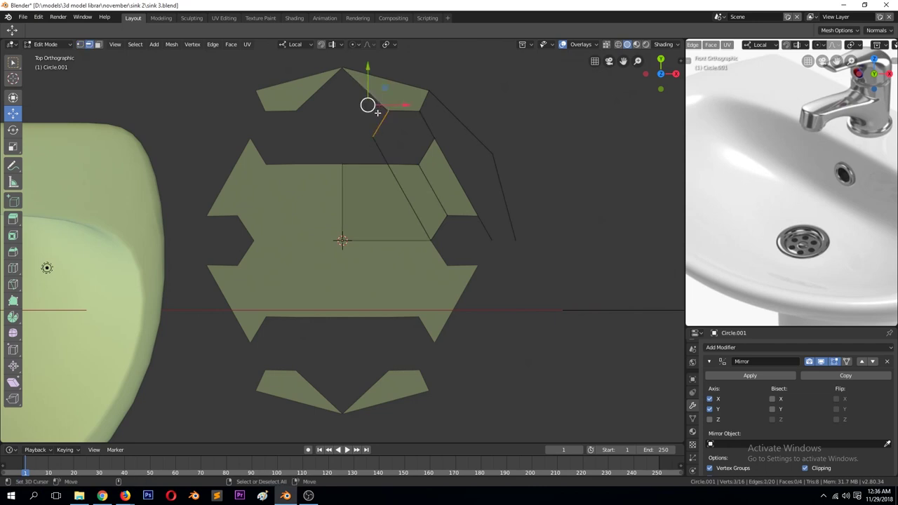
key("f")
left_click(364, 139)
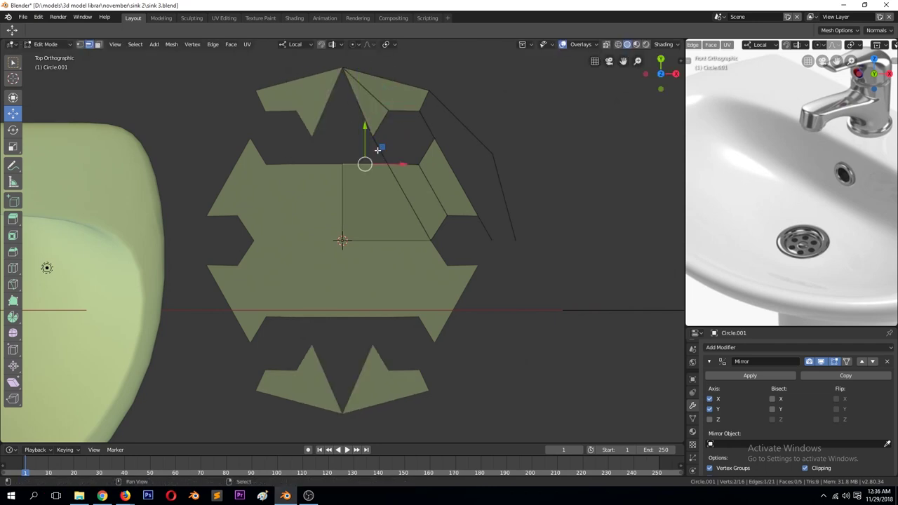
key("f")
key("f")
left_click(448, 118)
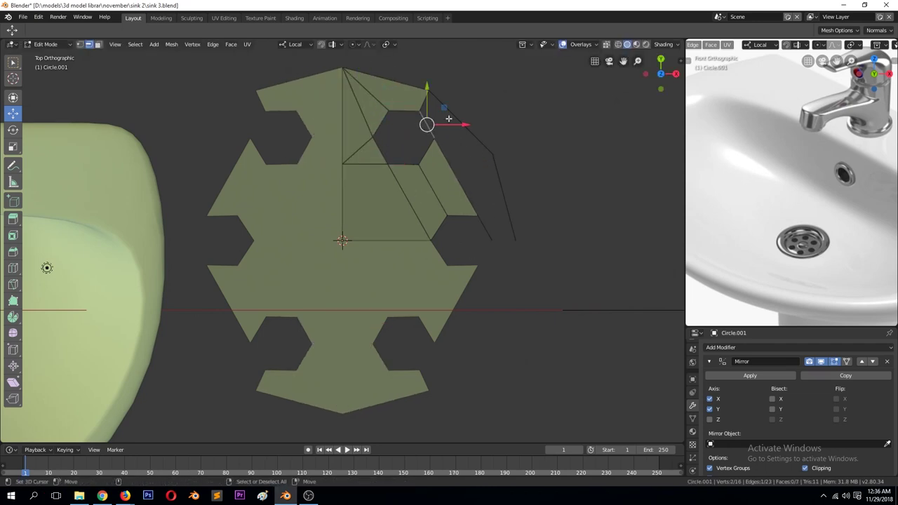
key("f")
key("f")
Fill the remaining gap at the upper right and move a top vertex upward
key("f")
key("a")
key("alt+a")
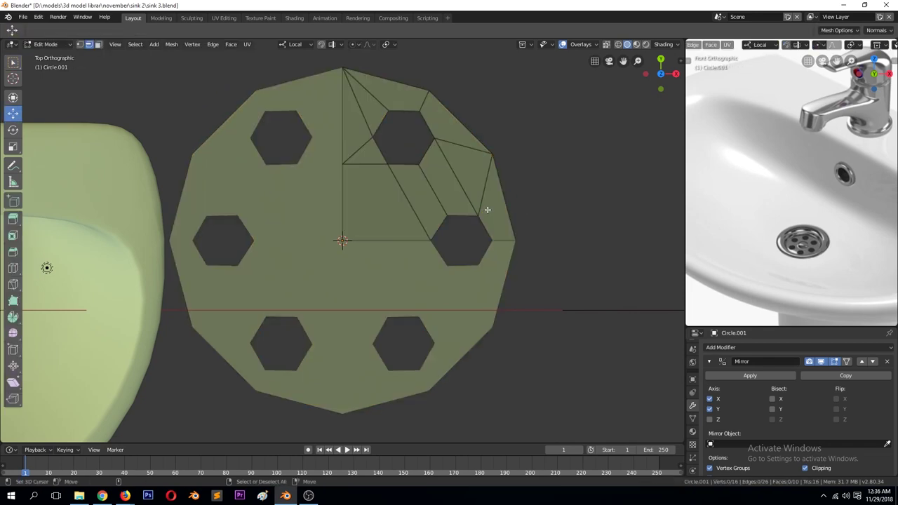
key("f")
key("alt+a")
left_click_drag(342, 127, 344, 103)
Dissolve the shared edges between the top triangles so they merge into larger faces
key("3")
left_click(361, 157)
left_click(358, 145, "shift")
key("ctrl+x")
left_click(351, 119)
left_click(368, 109, "shift")
key("ctrl+x")
key("alt+a")
Join two vertices across the gap, then check the Subsurf-smoothed disc in Object Mode
key("1")
left_click(420, 167)
left_click(331, 241, "shift")
key("j")
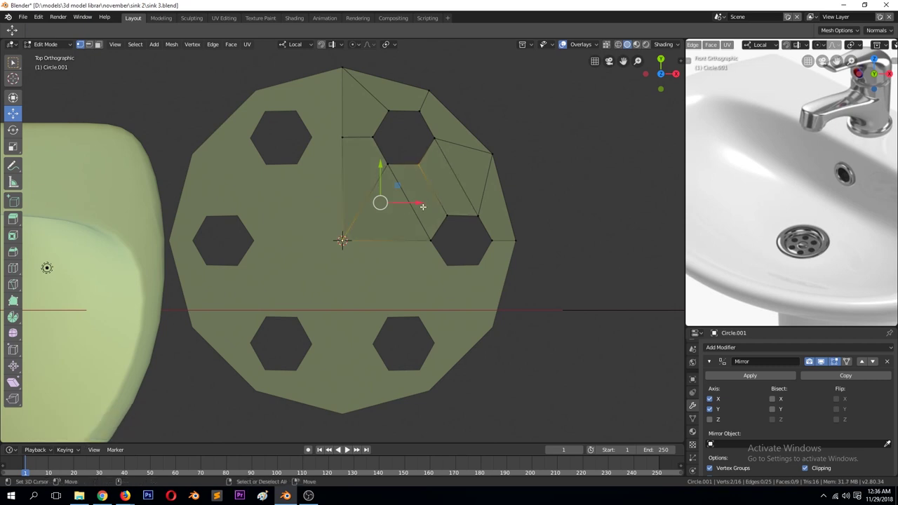
key("Tab")
key("ctrl+2")
left_click(506, 208)
key("Tab")
Apply the Mirror modifier to make the mirrored grate geometry permanent
key("Tab")
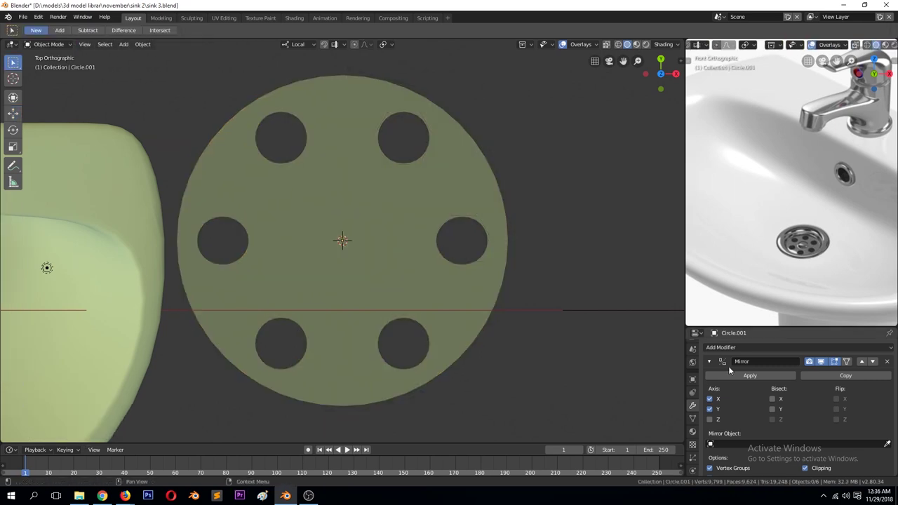
left_click(751, 375)
key("Tab")
key("shift+ctrl+b")
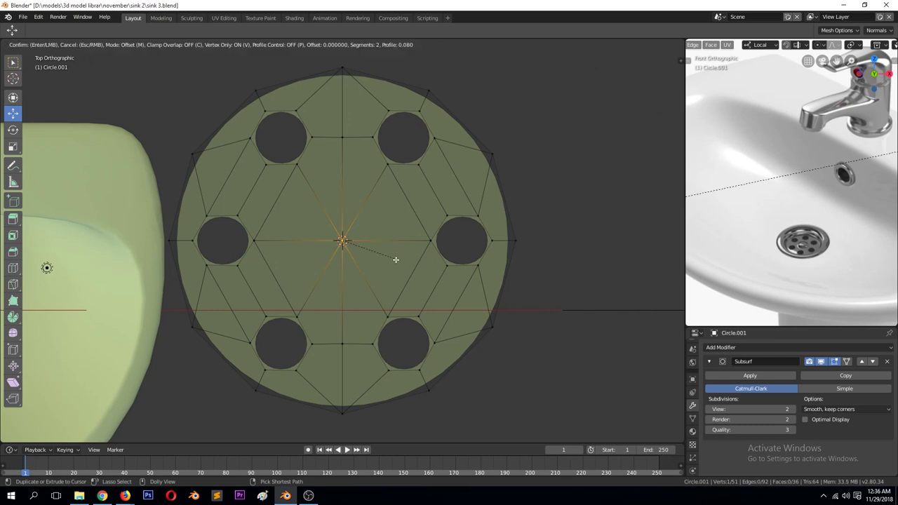
key("Escape")
left_click(388, 263)
Knife a horizontal cut through the centre and join the corner vertices with vertical edges
key("k")
left_click(296, 165)
left_click(388, 164)
key("Return")
left_click(387, 316, "shift")
key("j")
left_click(387, 317)
left_click(293, 316, "shift")
left_click(298, 164)
left_click(298, 317, "shift")
key("j")
key("alt+a")
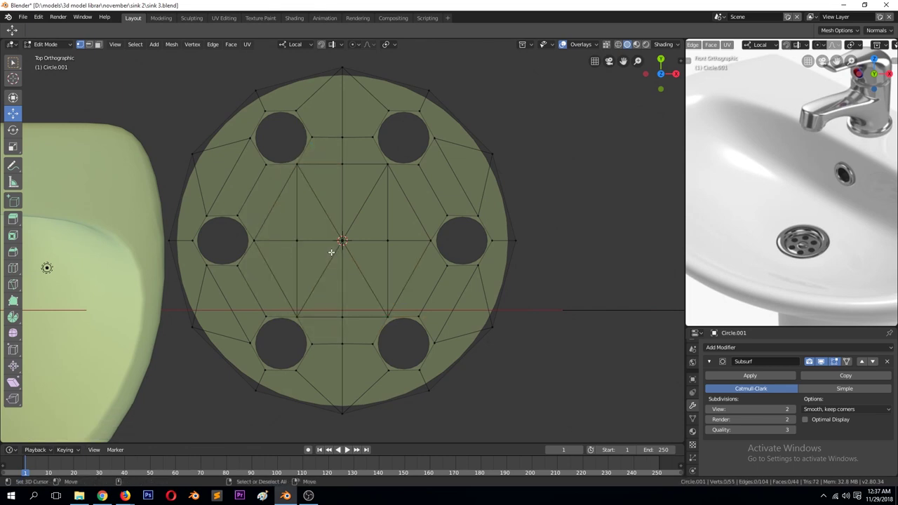
Select the triangles around the centre vertex and save the file
left_click(342, 241)
key("3")
left_click(370, 210)
left_click(363, 276)
left_click(309, 186)
left_click(322, 213, "shift")
left_click(309, 263)
left_click(326, 284, "shift")
key("Tab")
key("Tab")
left_click(346, 251)
key("ctrl+s")
Bevel the centre vertex into an octagon and merge a stray grid vertex into it
key("ctrl+shift+b")
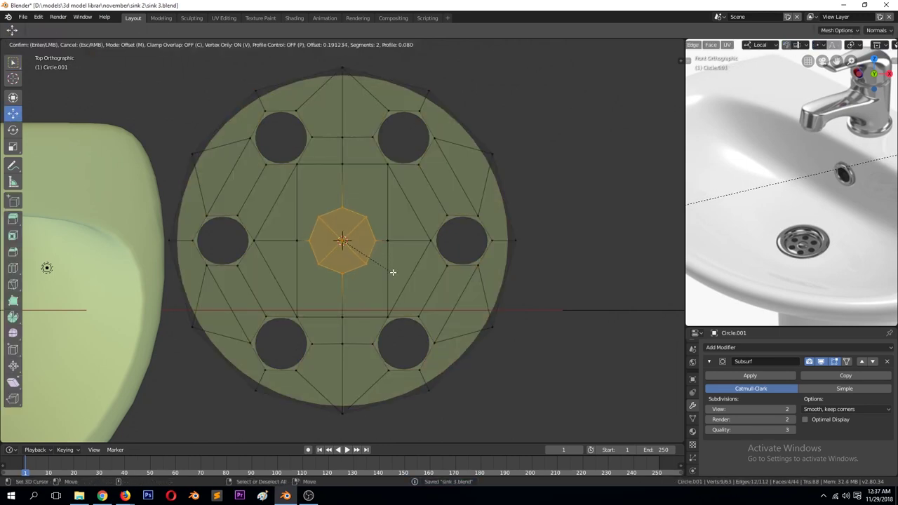
left_click(392, 255)
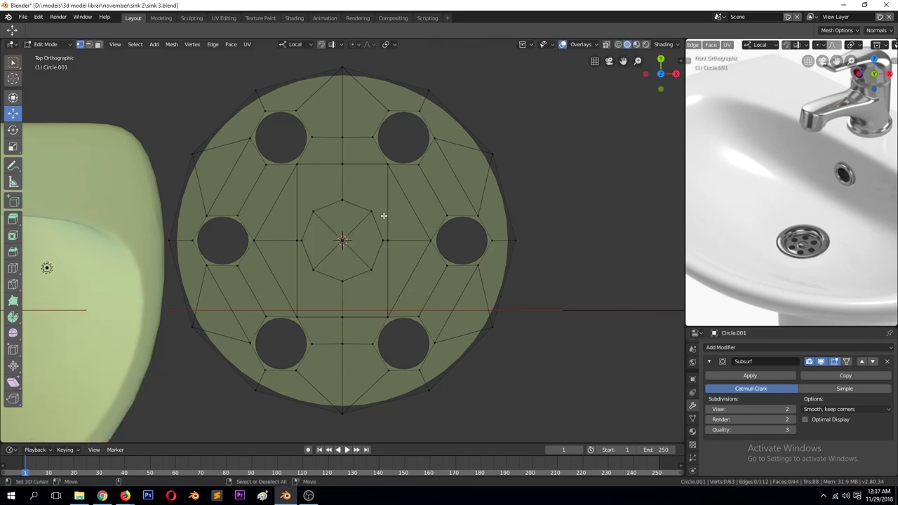
left_click(380, 195)
left_click(388, 240)
left_click(383, 241, "shift")
key("m")
left_click(384, 246)
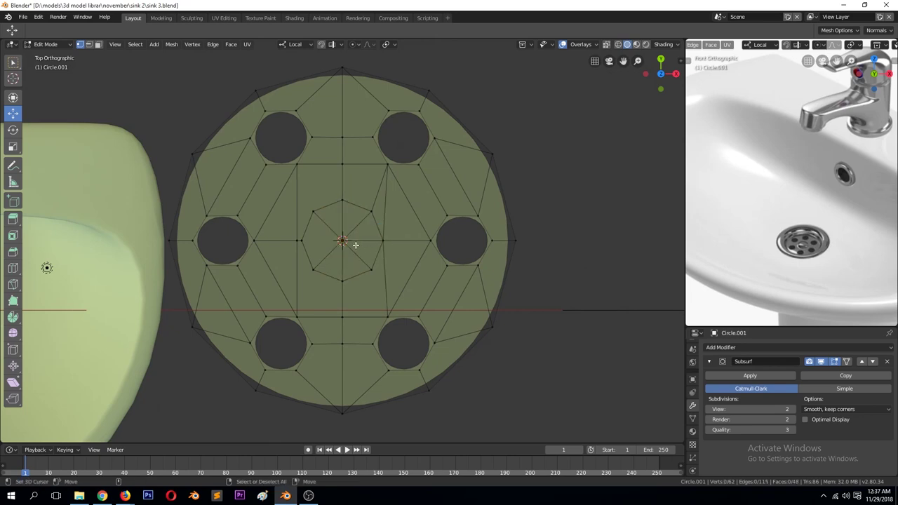
In wireframe view, box-select and delete the grate's extra vertices
scroll(327, 218, "down", 2)
key("z")
left_click(274, 219)
left_click_drag(183, 74, 337, 382)
left_click_drag(463, 242, 309, 368, "shift")
key("x")
left_click(508, 318)
key("Tab")
Add a Mirror modifier above Subsurf with both X and Y axes enabled
left_click(730, 347)
left_click(711, 261)
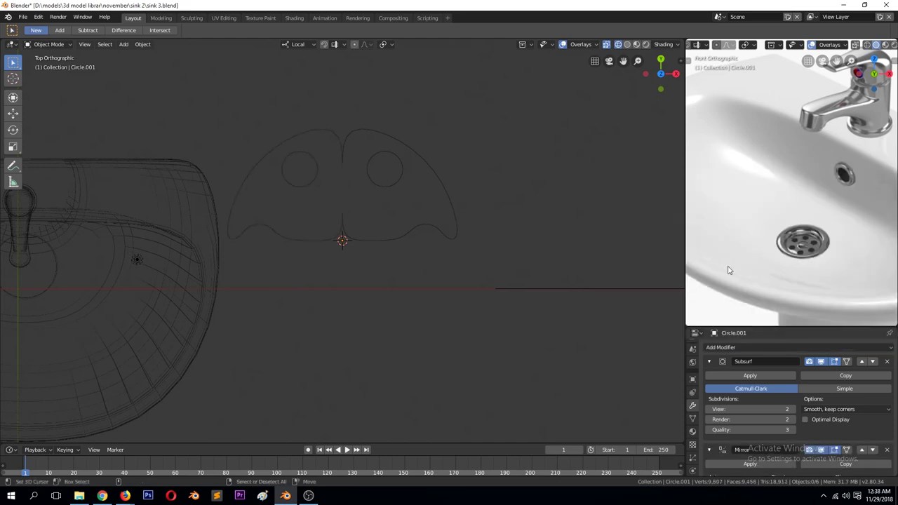
left_click(862, 450)
left_click(711, 419)
key("shift+z")
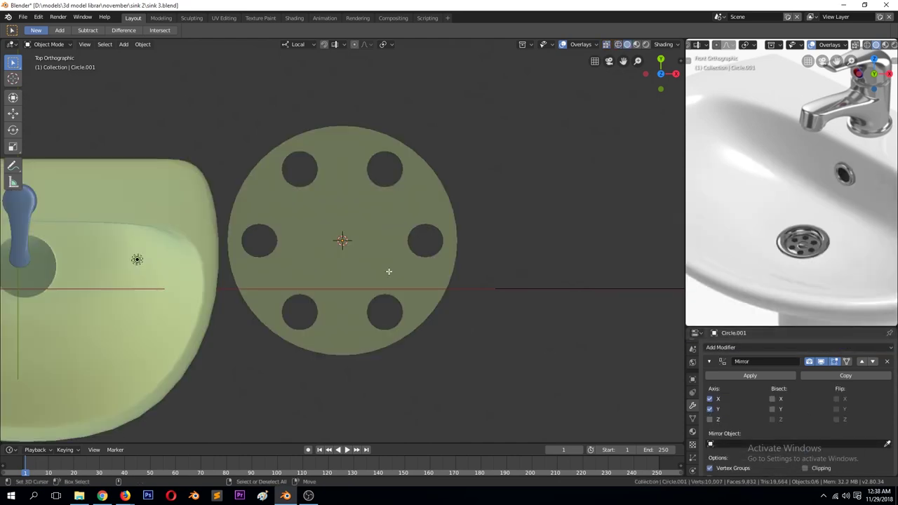
key("Tab")
scroll(384, 211, "up", 4)
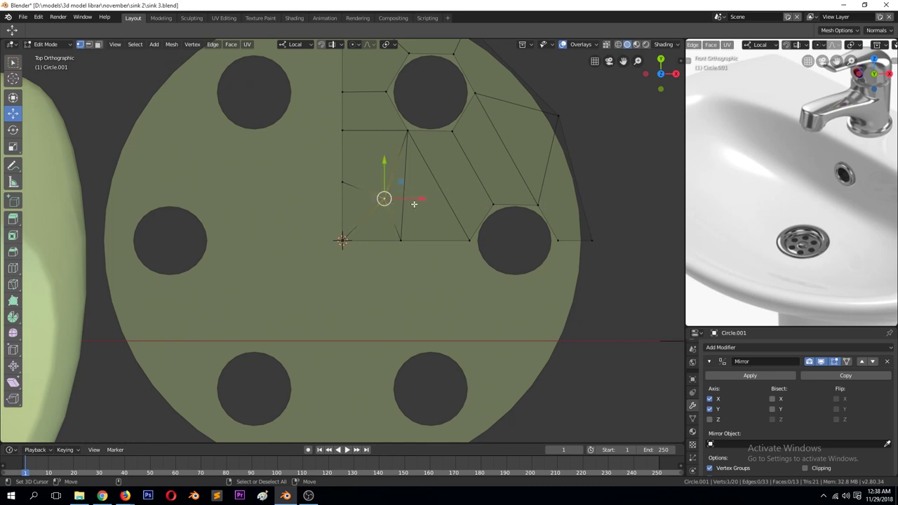
Dissolve the stray extra edges and save sink 3.blend
key("2")
key("x")
left_click(403, 260)
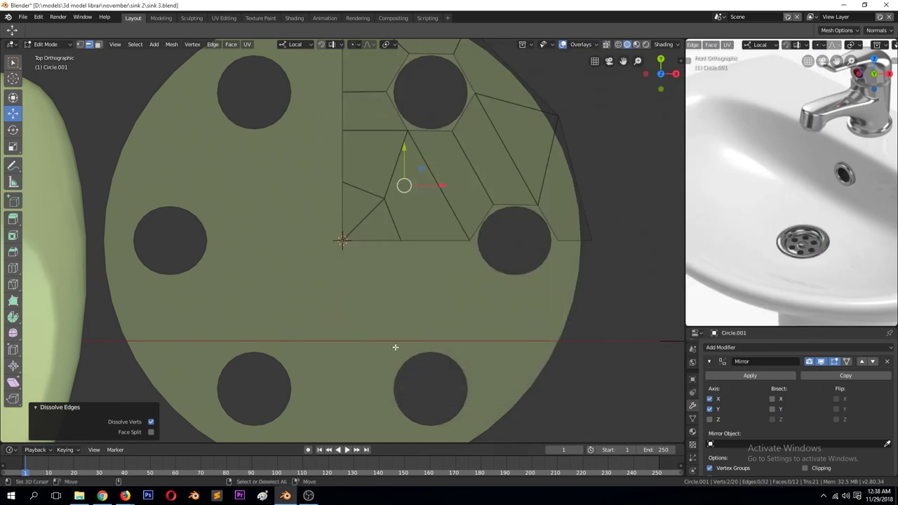
scroll(342, 240, "down", 1)
key("Tab")
key("ctrl+s")
key("Tab")
key("Tab")
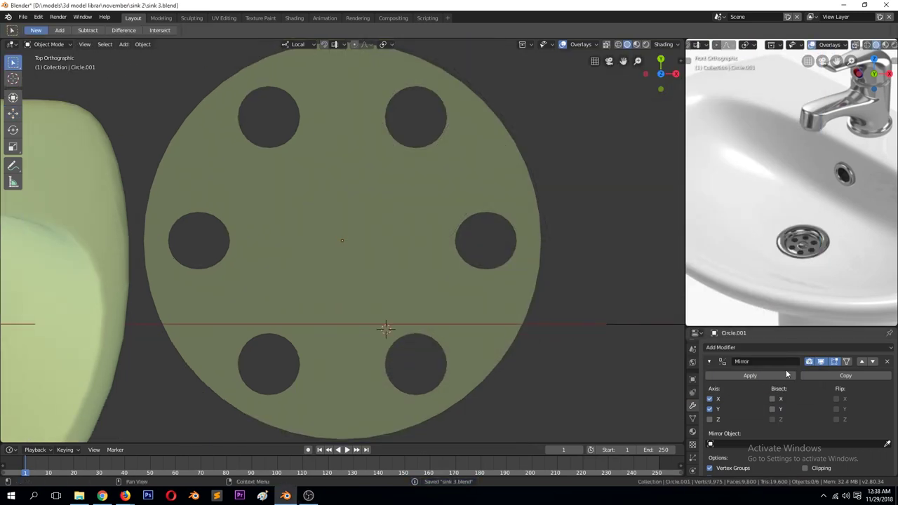
key("ctrl+a")
key("ctrl+2")
key("Tab")
Select the five faces of the grate's central octagon and enlarge them
left_click(356, 263)
left_click(323, 219, "shift")
left_click(319, 257, "shift")
left_click(366, 223, "shift")
left_click(329, 266, "shift")
middle_click_drag(382, 275, 421, 281)
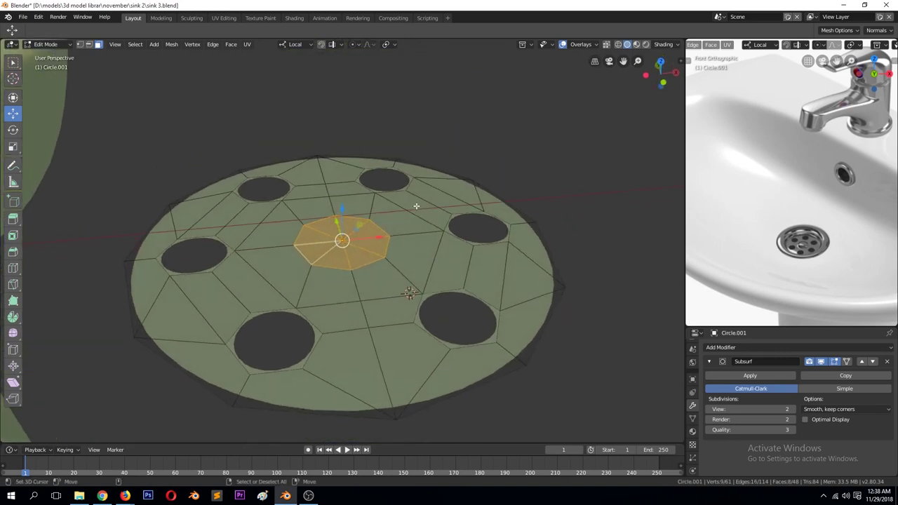
key("s")
left_click(477, 288)
scroll(511, 215, "up", 2)
Inset the central octagon and raise it into a centre boss
key("i")
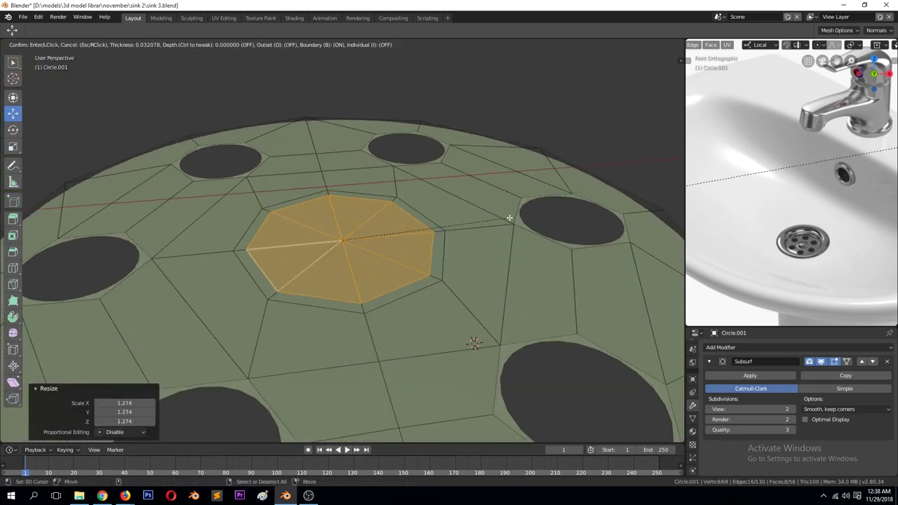
left_click(513, 212)
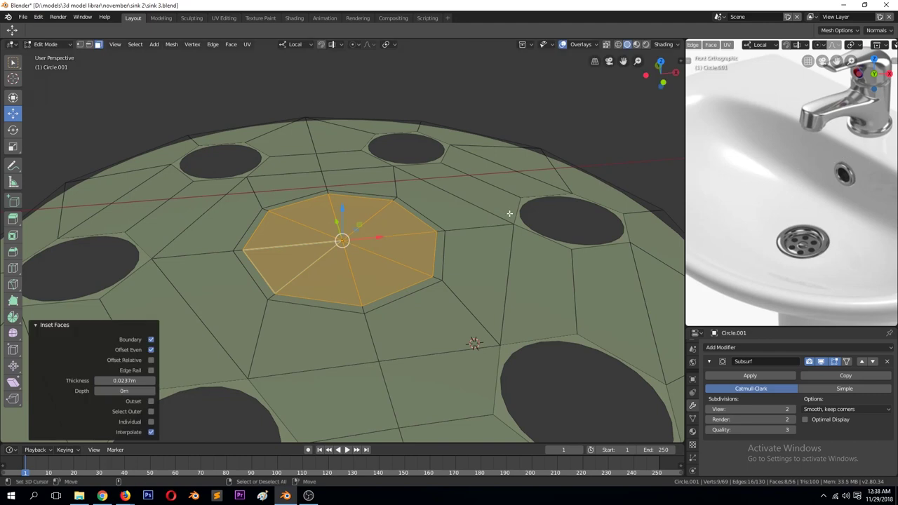
key("alt+s")
key("Escape")
key("g")
left_click(516, 214)
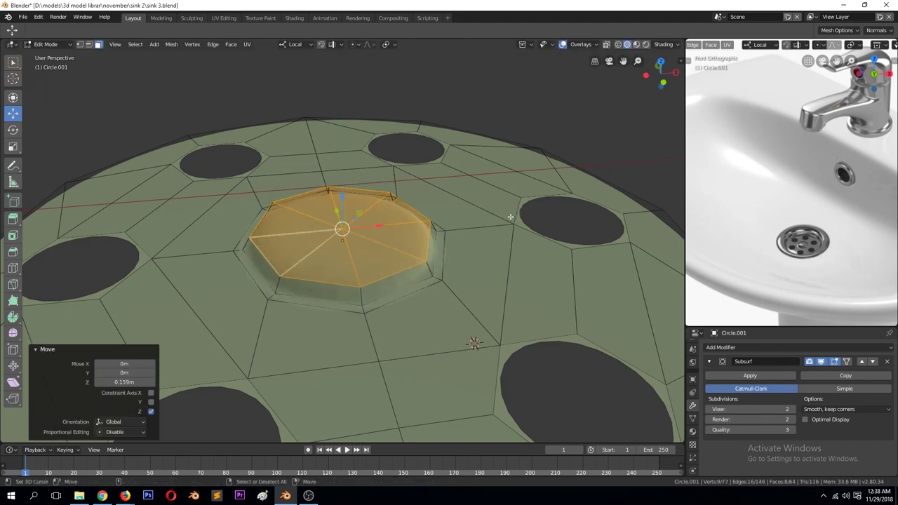
Extrude the grate's outer boundary loop, scale it outward and lower it into a ring
key("Tab")
scroll(466, 246, "down", 3)
key("Tab")
left_click(552, 254, "alt")
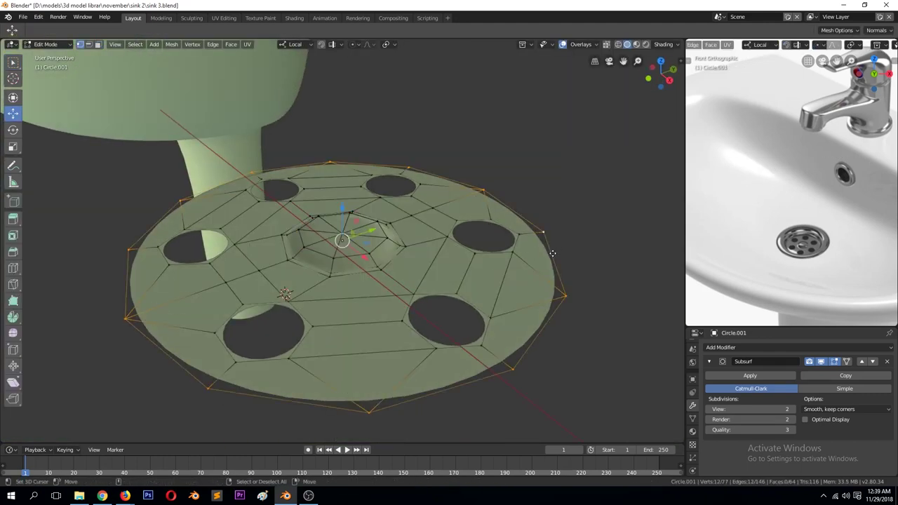
key("e")
key("s")
left_click(555, 256)
key("g")
key("z")
left_click(565, 273)
Build the rim wall and raised inward lip, then slide a rim edge loop
key("e")
key("ctrl+z")
key("e")
left_click(582, 261)
key("e")
key("s")
left_click(596, 317)
key("e")
left_click(552, 284)
key("s")
left_click(555, 274)
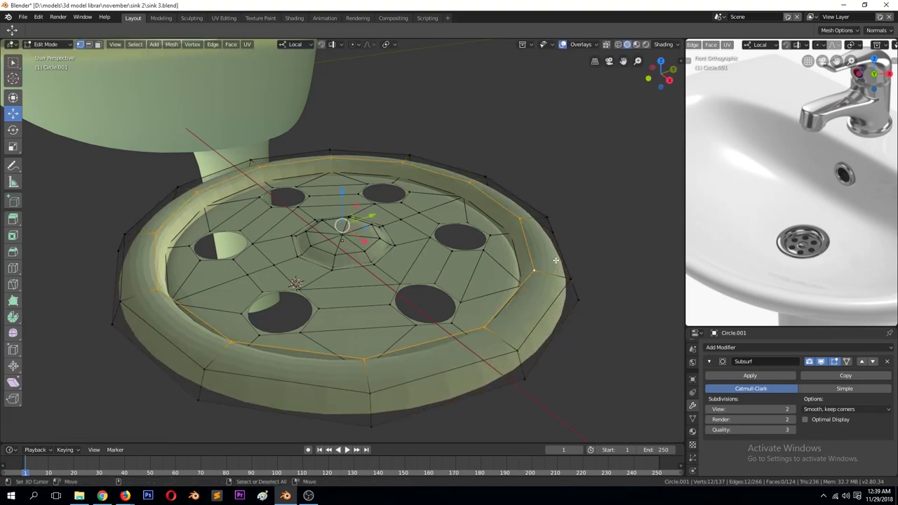
key("g")
key("g")
left_click(561, 268)
Apply Flat Shading to the grate object
key("Tab")
scroll(543, 277, "down", 3)
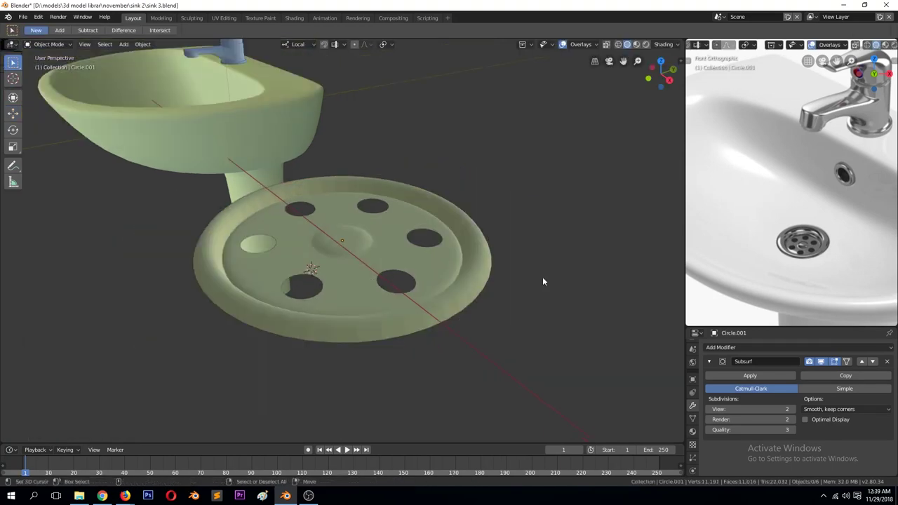
right_click(379, 239)
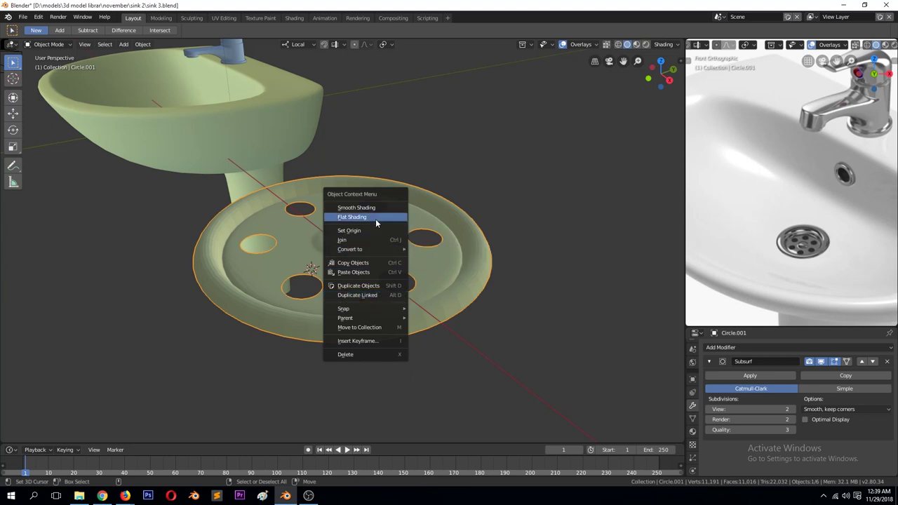
left_click(375, 219)
scroll(404, 274, "up", 3)
scroll(424, 286, "up", 3)
Extrude the six hole rims about 0.0675m straight down into thick walls
key("Tab")
left_click(522, 211, "alt")
left_click(370, 141, "alt+shift")
left_click(217, 172, "alt+shift")
left_click(140, 267, "alt+shift")
left_click(302, 397, "alt+shift")
left_click(547, 330, "alt+shift")
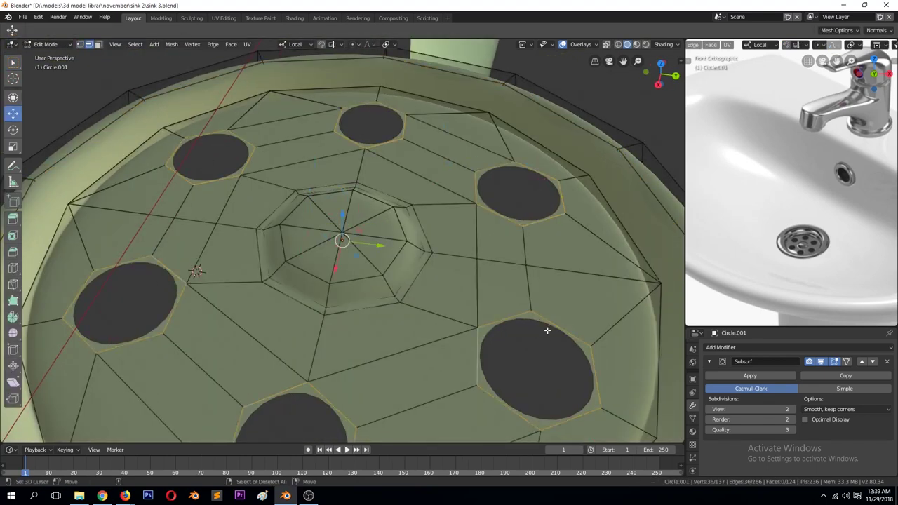
key("e")
key("z")
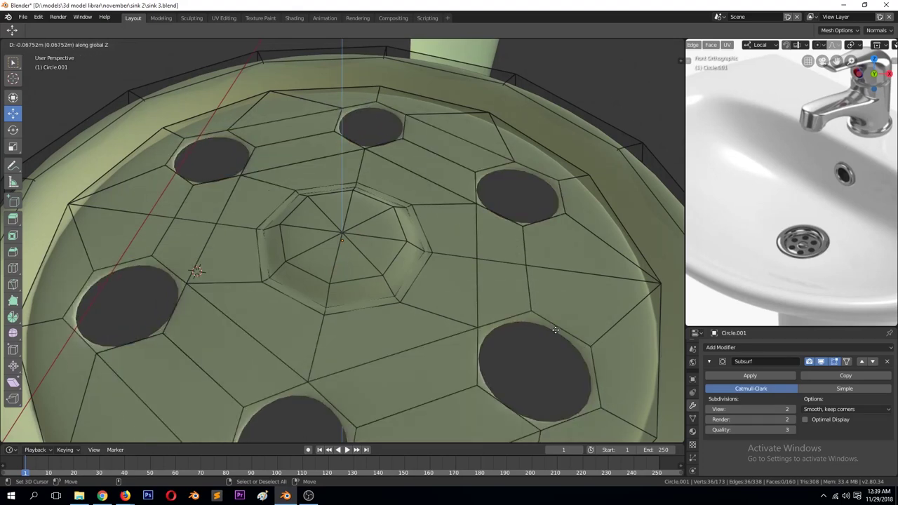
left_click(555, 328)
key("Tab")
scroll(540, 334, "down", 3)
In top view, shrink the grate to about 0.3 and move it into the sink
key("KP_7")
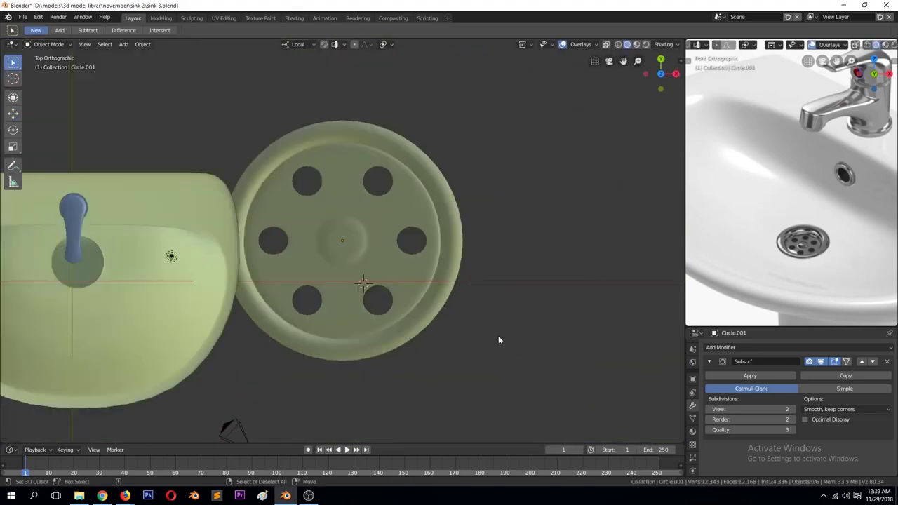
scroll(477, 316, "down", 2)
key("s")
left_click(380, 260)
key("g")
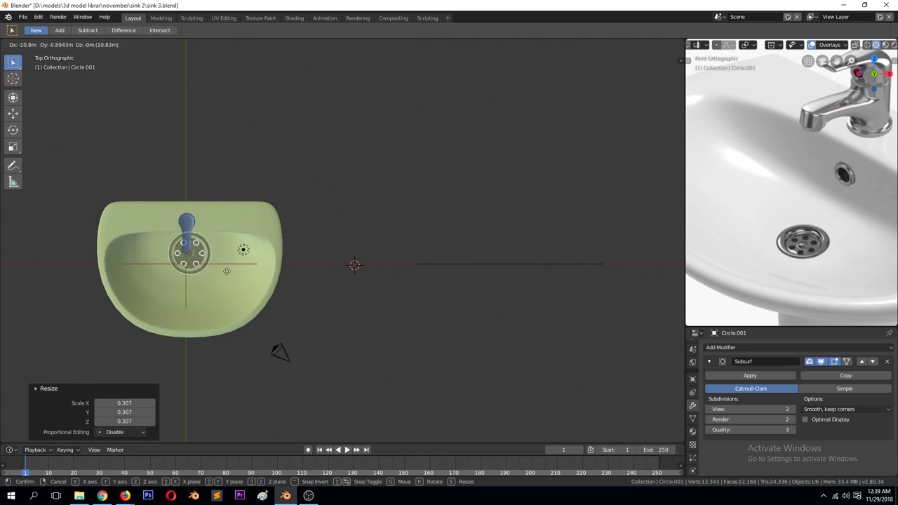
left_click(227, 271)
Place the cursor at the sink's drain and snap the grate to it with Selection to Cursor
left_click(242, 288)
key("Tab")
key("KP_Decimal")
middle_click_drag(242, 288, 354, 191)
key("ctrl+Tab")
left_click(322, 203)
left_click(379, 174)
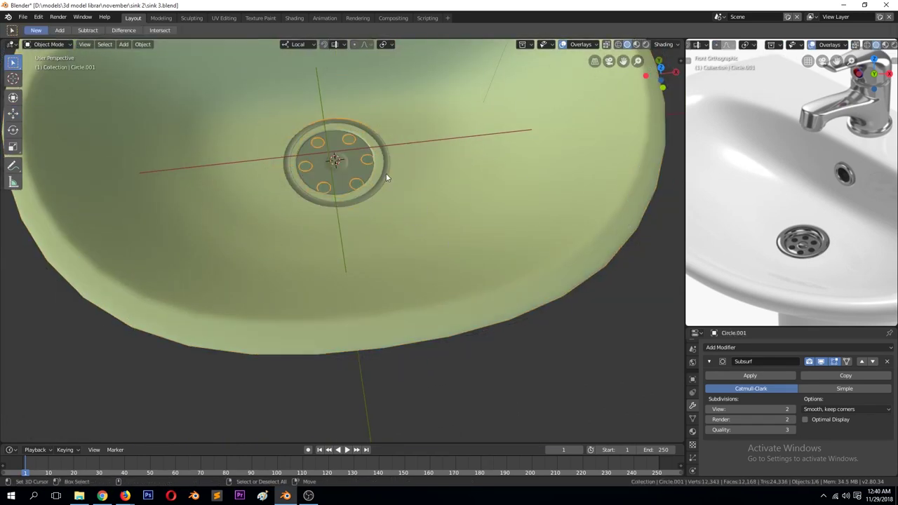
key("shift+s")
left_click(442, 142)
Scale the grate to 0.765 so it fits the drain opening
key("KP_7")
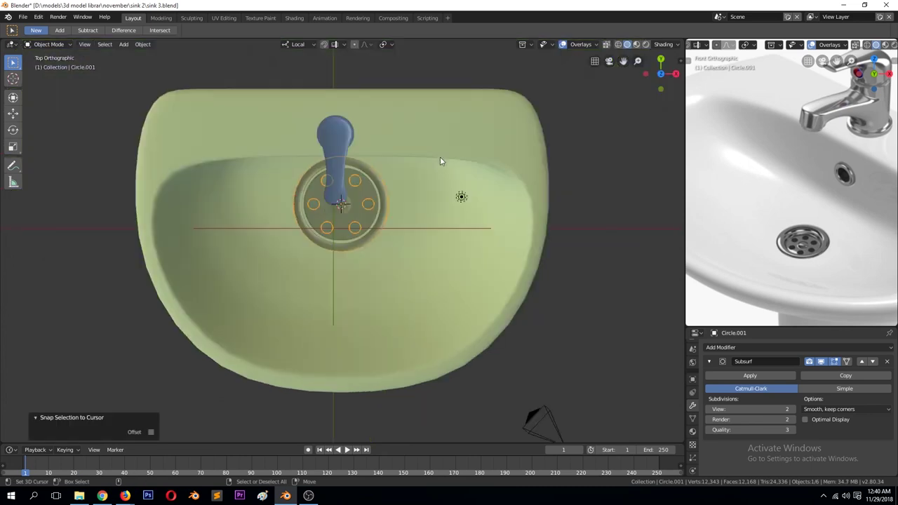
scroll(456, 196, "up", 5)
scroll(469, 234, "up", 2)
key("s")
left_click(413, 228)
mouse_move(413, 227)
middle_mouse_down()
mouse_move(377, 173)
mouse_move(400, 211)
mouse_move(341, 242)
mouse_move(424, 294)
middle_mouse_up()
scroll(341, 242, "up", 3)
Widen the grate's outer rim loop slightly and save sink 3.blend
key("Tab")
left_click(500, 353, "alt")
key("s")
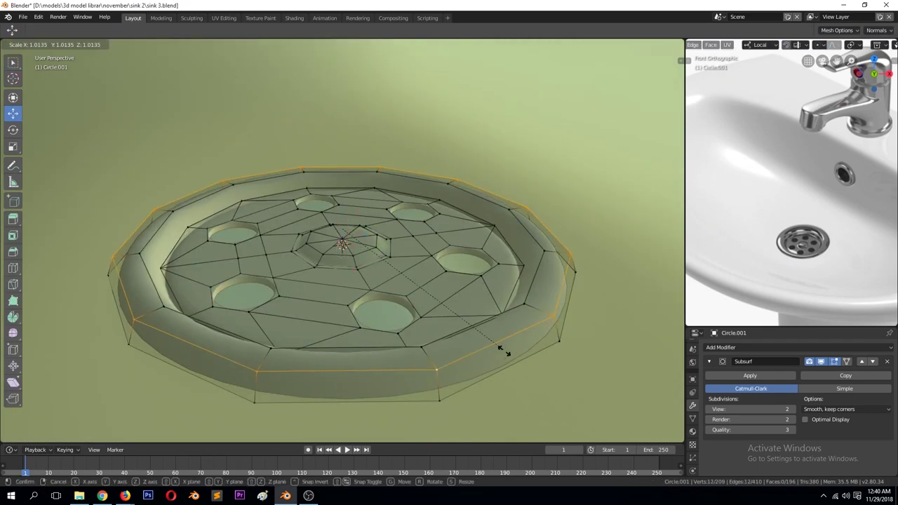
left_click(505, 353)
key("g")
key("g")
left_click(540, 321)
key("Tab")
scroll(470, 321, "down", 3)
middle_click_drag(470, 320, 503, 355)
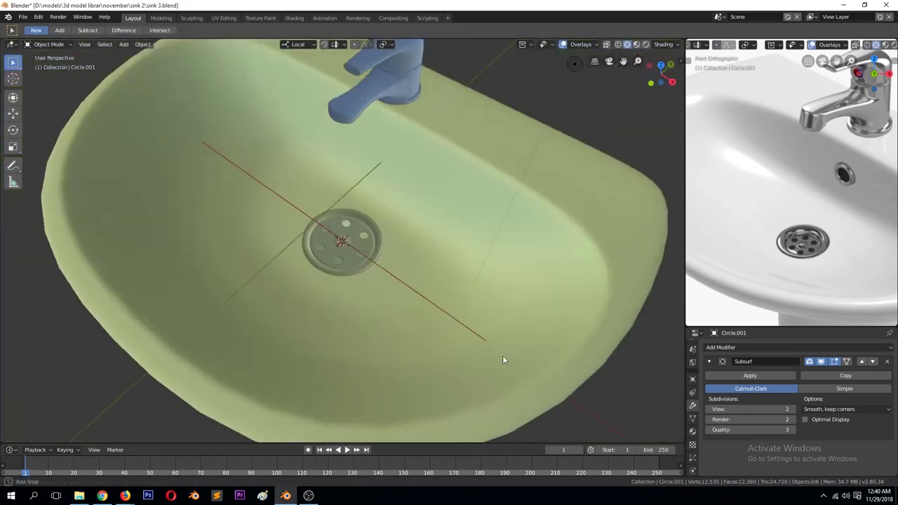
key("ctrl+s")
scroll(473, 322, "down", 2)
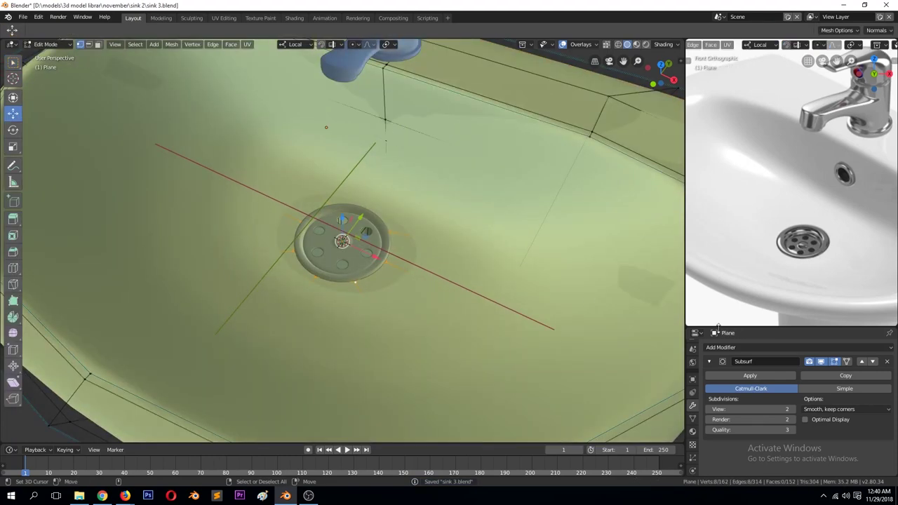
Bevel a wall vertex below the faucet into a small octagonal ring
middle_click_drag(387, 118, 372, 203)
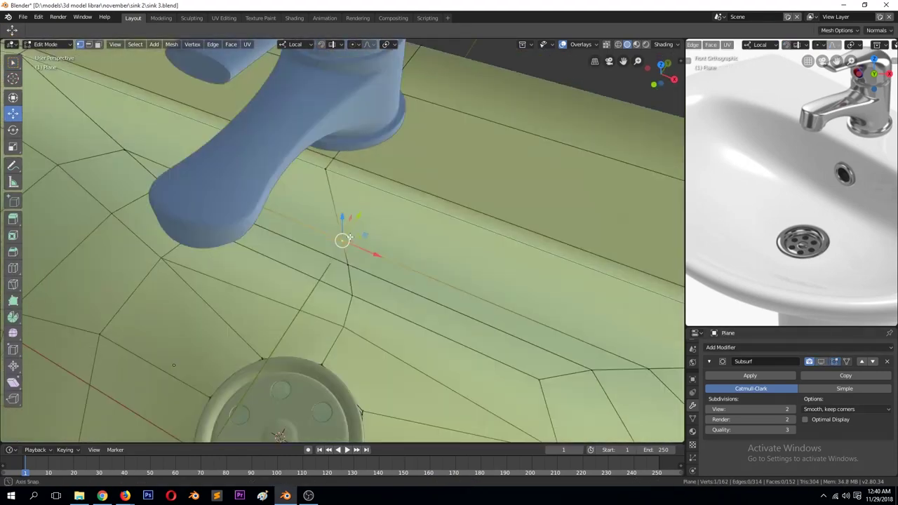
left_click(419, 226)
key("ctrl+b")
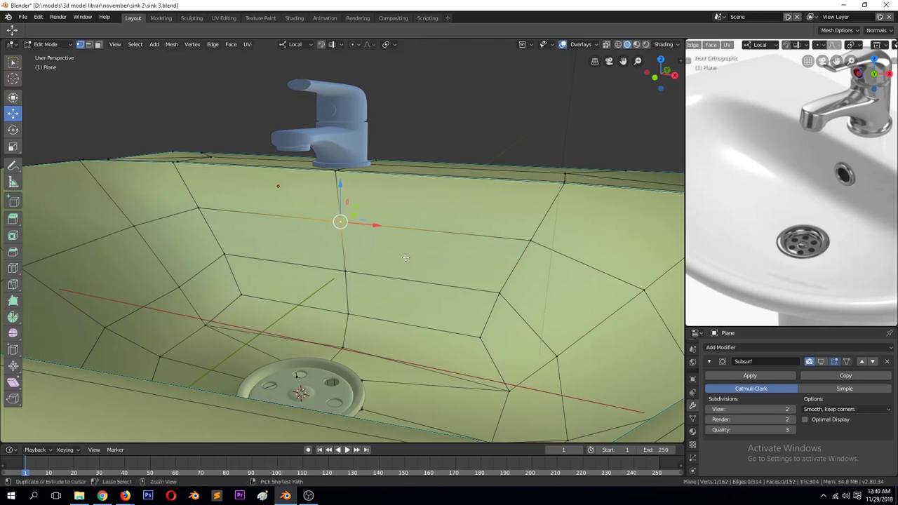
scroll(422, 281, "up", 1)
left_click(434, 294)
left_click(365, 243)
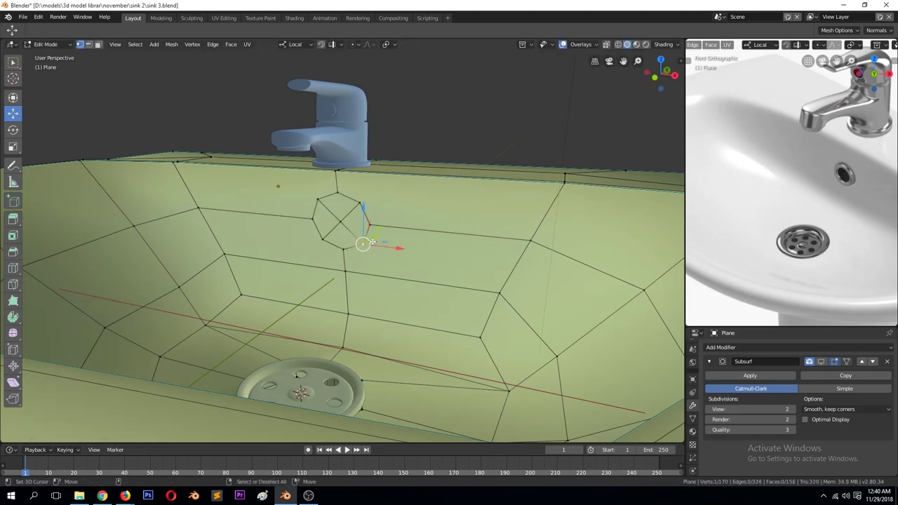
left_click(232, 245)
left_click(452, 285)
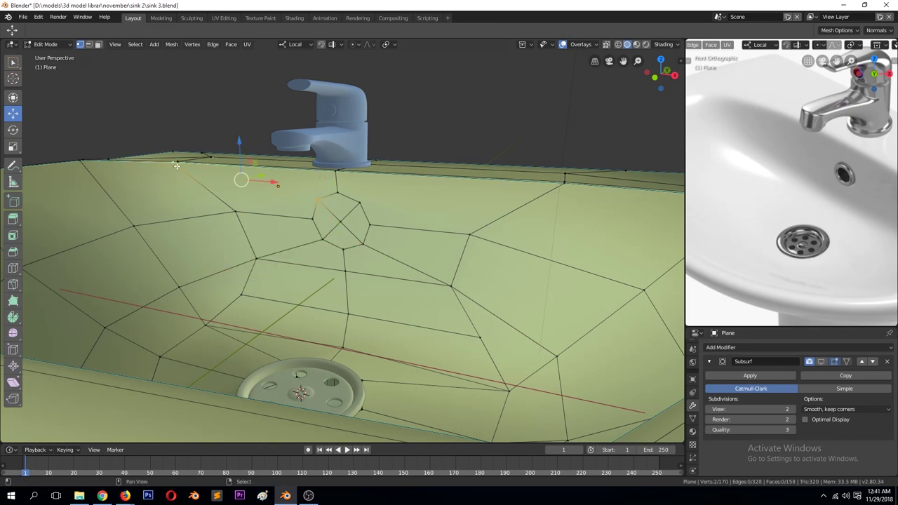
scroll(503, 205, "up", 2)
Dissolve the ring's centre vertex into a single octagon face
left_click(341, 210)
key("KP_Decimal")
scroll(398, 230, "down", 2)
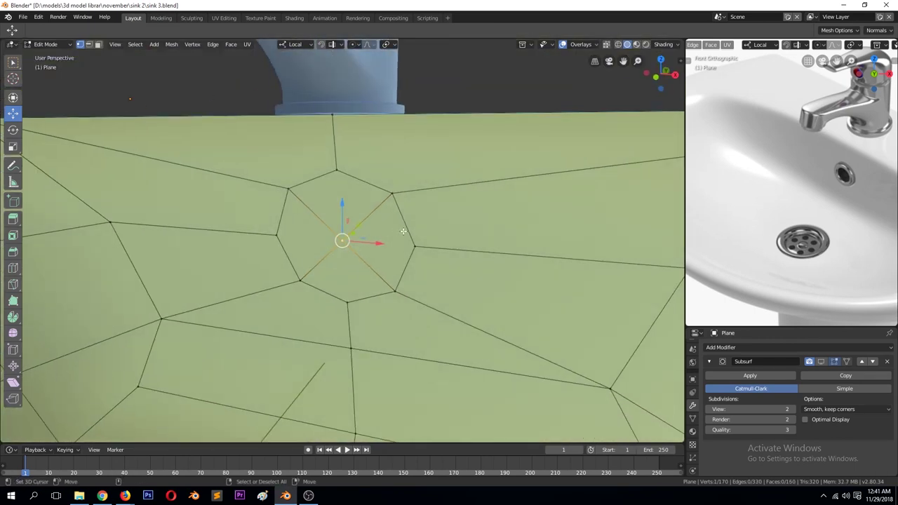
key("x")
left_click(396, 227)
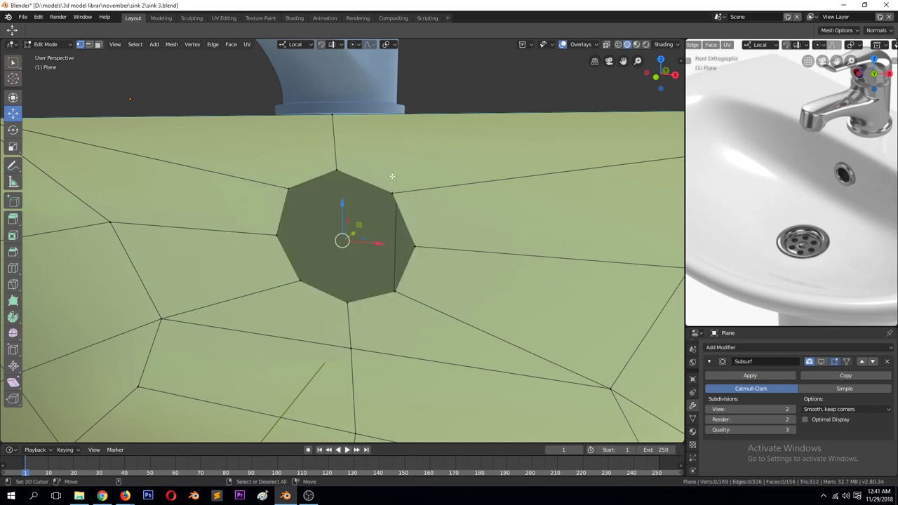
Duplicate the octagon face in place, scale it and add loop cuts across it
key("shift+d")
right_click(424, 208)
key("s")
left_click(422, 221)
key("ctrl+r")
left_click(453, 200)
middle_click_drag(454, 201, 355, 192)
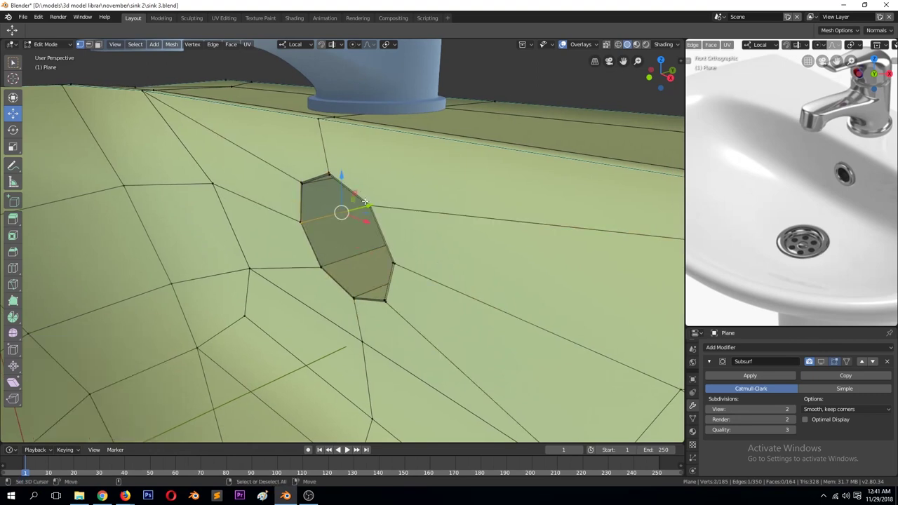
Push the octagon into the wall as a recess and widen its outer ring to 1.38
key("g")
left_click(370, 238)
key("e")
left_click(400, 265)
key("s")
mouse_move(421, 253)
middle_mouse_down()
mouse_move(480, 244)
mouse_move(428, 246)
middle_mouse_up()
key("z")
left_click(357, 251)
key("shift+z")
Move the overflow hole's outer ring into place and check the smoothed result
key("g")
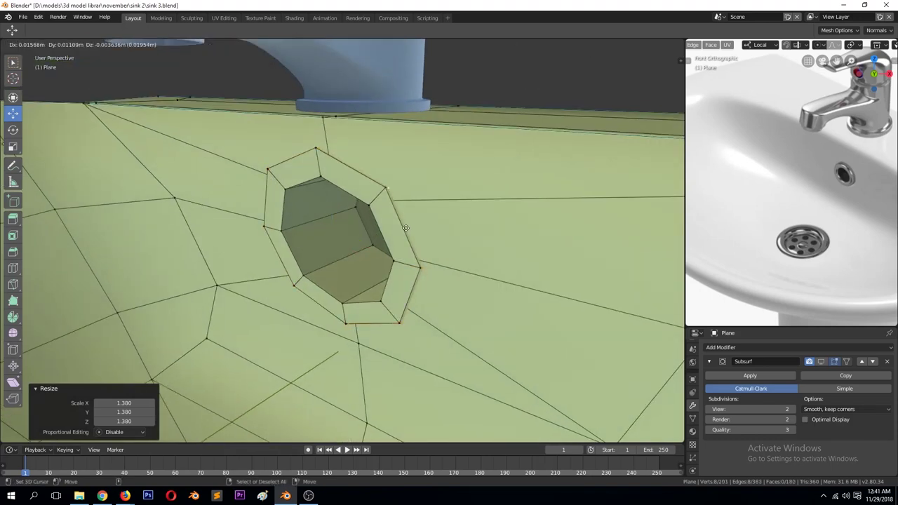
left_click(415, 225)
key("Tab")
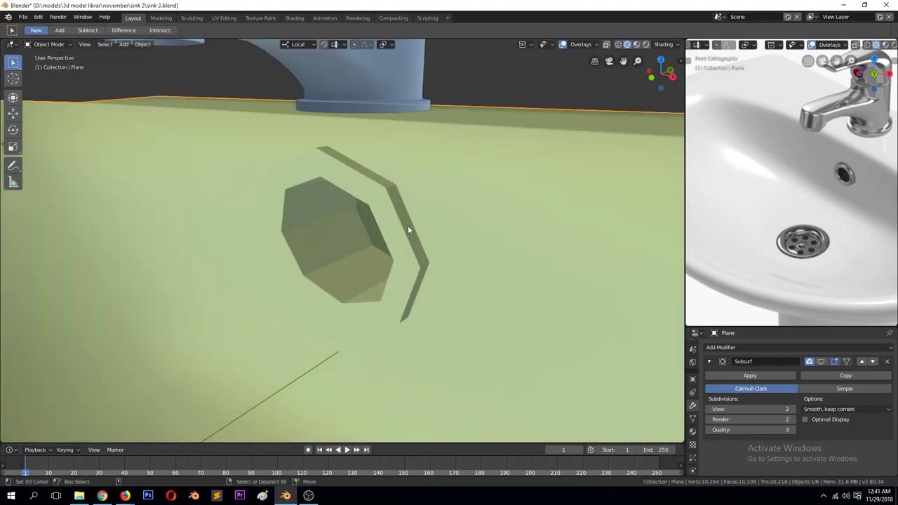
key("Tab")
Add an edge loop around the overflow hole ring and slide it toward the hole edge
key("ctrl+r")
left_click(278, 217)
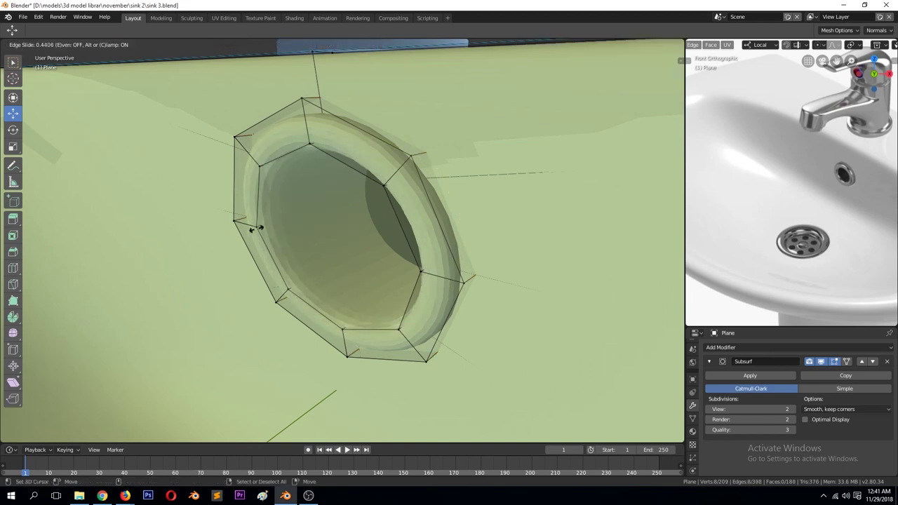
left_click(235, 242)
key("g")
key("g")
key("Return")
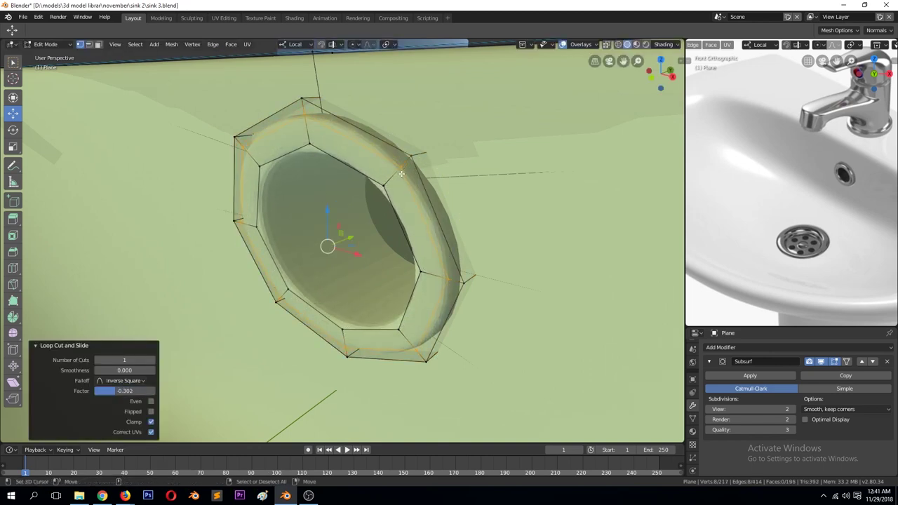
key("Tab")
key("Tab")
key("grave")
In Right view wireframe, scale the hole ring to 0 on Y to flatten it onto the wall
left_click(481, 231)
key("shift+z")
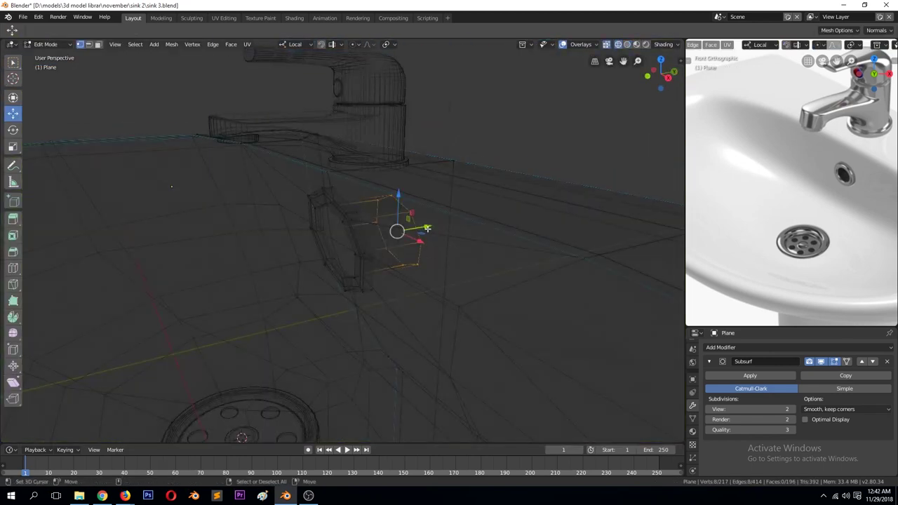
key("s")
key("x")
key("y")
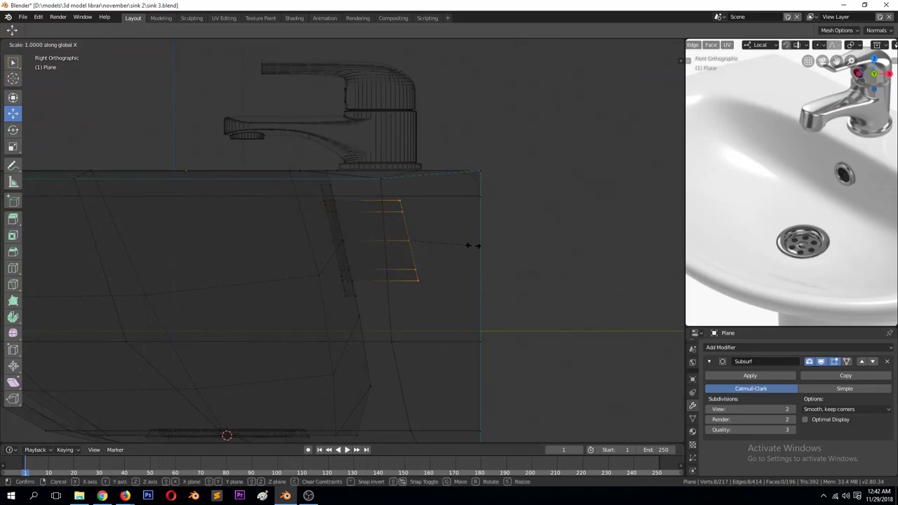
key("Return")
left_click(394, 219)
middle_click_drag(394, 219, 344, 272)
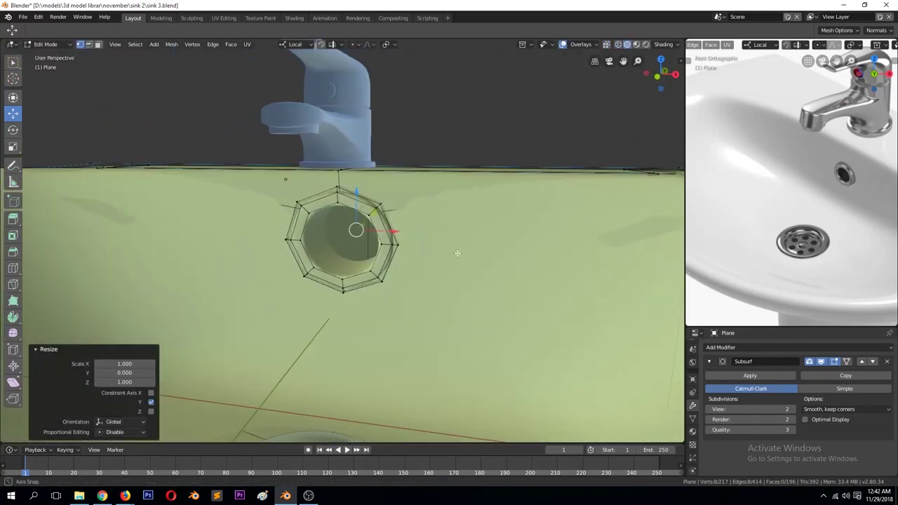
key("Tab")
key("KP_3")
In wireframe Right view, box-select the strip of basin wall faces behind the hole
key("z")
left_click(264, 266)
key("Tab")
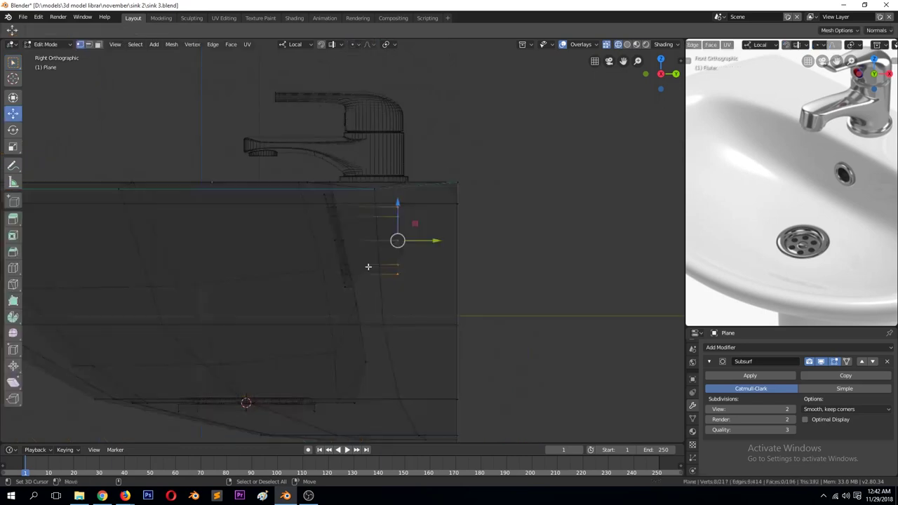
left_click_drag(295, 181, 356, 372)
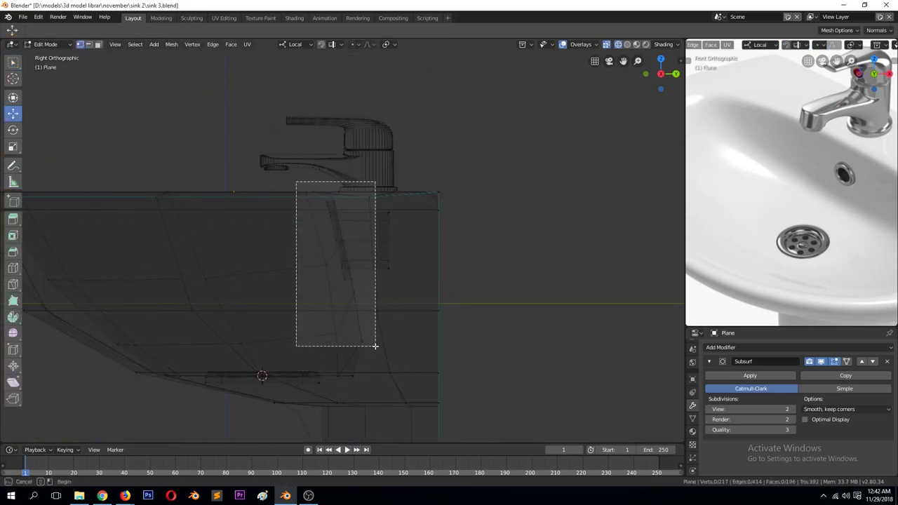
mouse_move(69, 331)
middle_mouse_down()
mouse_move(305, 297)
mouse_move(347, 176)
middle_mouse_up()
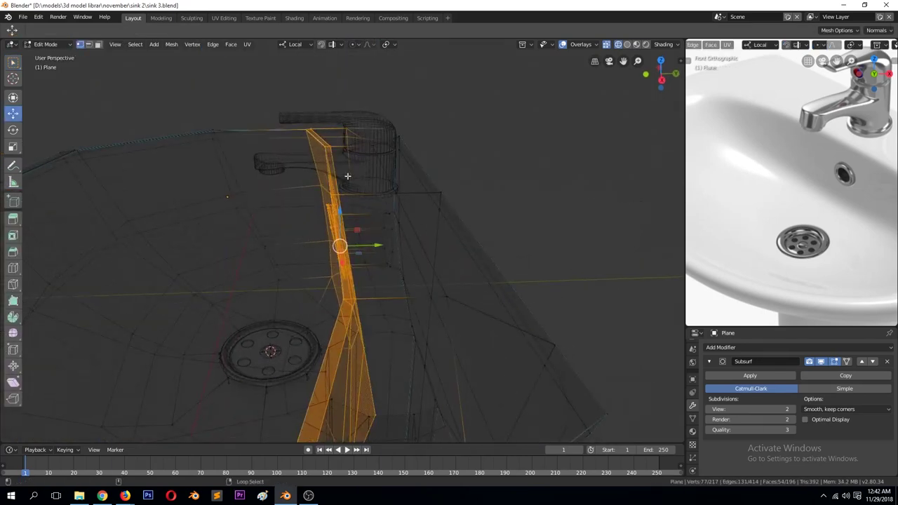
key("KP_3")
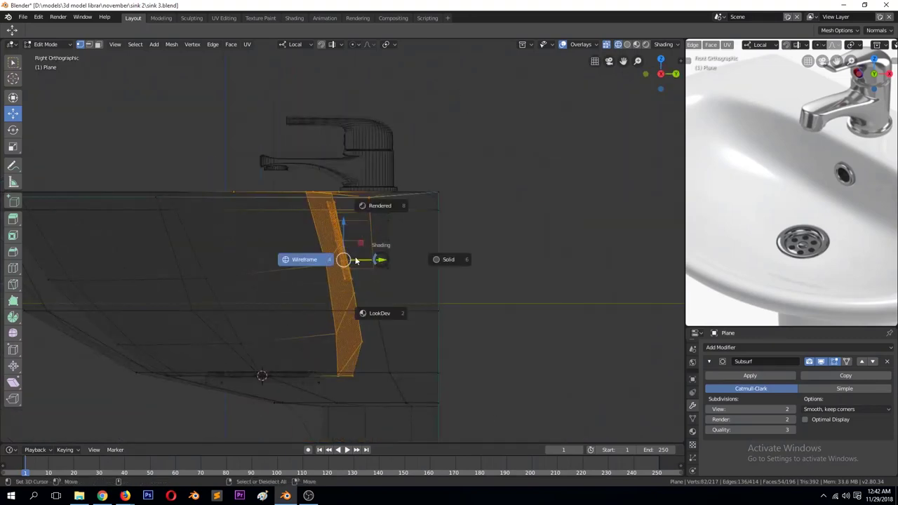
key("Escape")
middle_click_drag(364, 168, 369, 297)
key("KP_3")
scroll(369, 297, "up", 2)
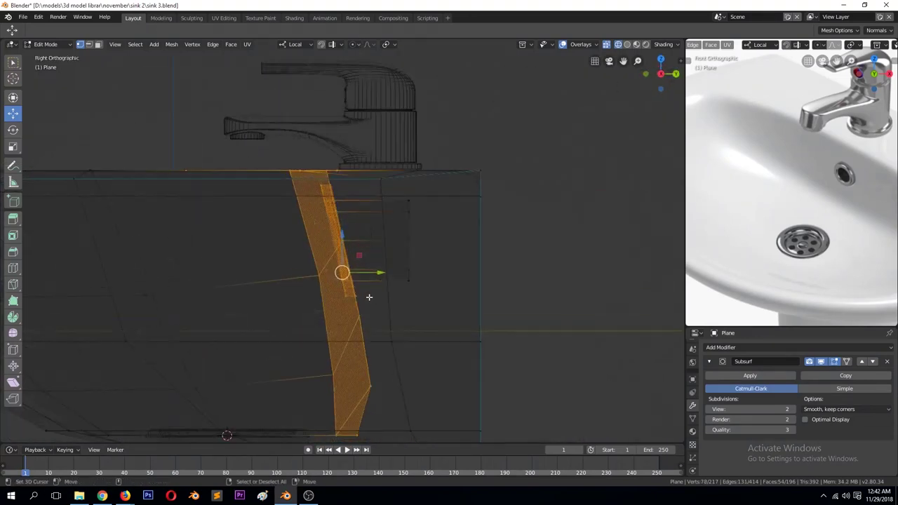
left_click_drag(342, 235, 344, 267)
middle_click_drag(344, 267, 397, 234)
key("c")
key("Escape")
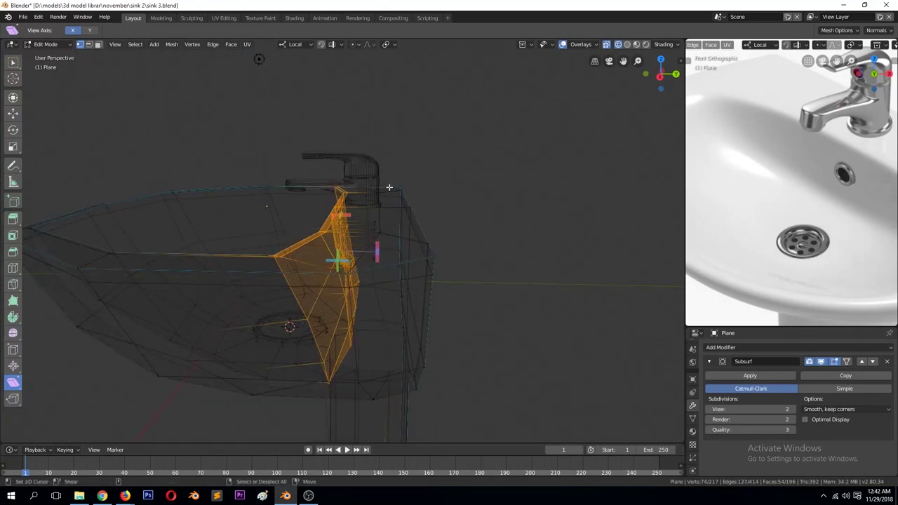
Shear the selected wall strip by 0.258 along X
key("KP_3")
key("ctrl+alt+shift+s")
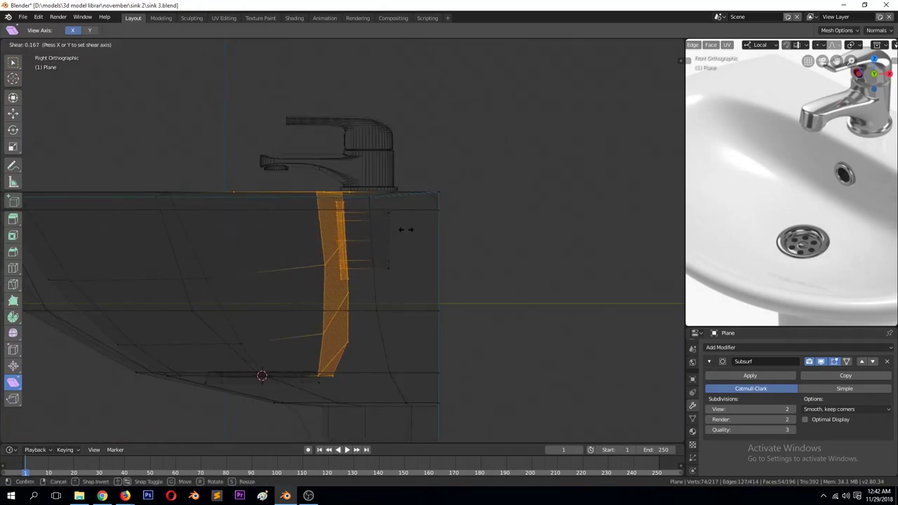
left_click(435, 240)
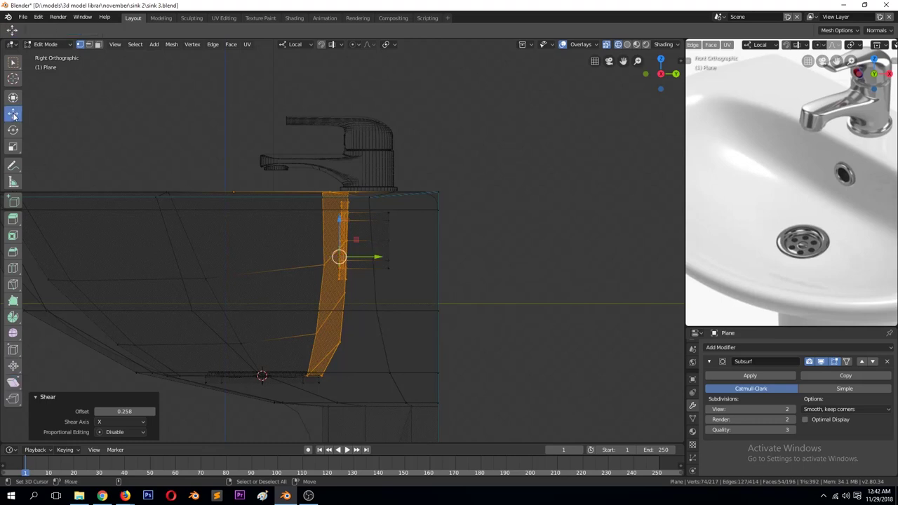
key("Tab")
Shrink the overflow hole ring, keeping it flat against the basin wall
key("shift+z")
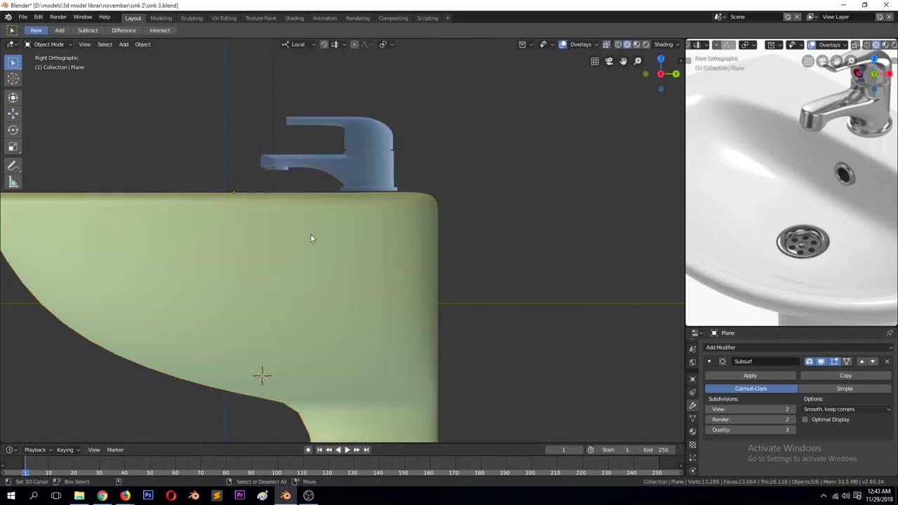
middle_click_drag(311, 233, 372, 270)
scroll(372, 274, "up", 6)
key("Tab")
key("ctrl+l")
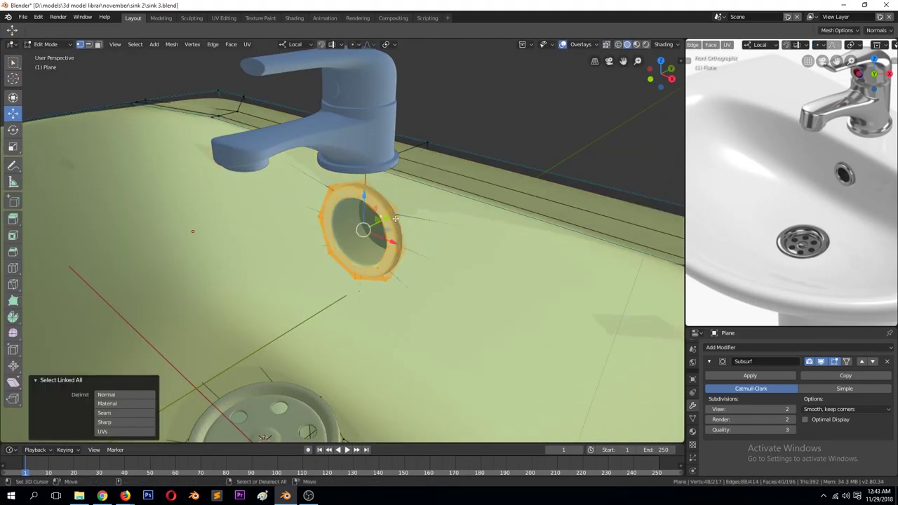
key("s")
key("shift+x")
left_click(425, 241)
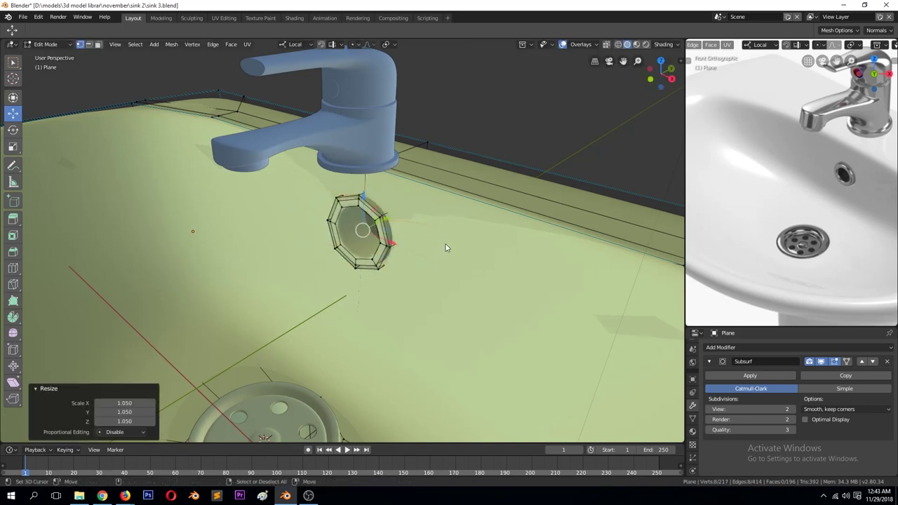
key("Tab")
Save the sink 3.blend file
scroll(435, 250, "down", 6)
key("ctrl+s")
mouse_move(427, 253)
middle_mouse_down()
mouse_move(513, 250)
mouse_move(409, 258)
middle_mouse_up()
mouse_move(519, 221)
middle_mouse_down()
mouse_move(423, 208)
mouse_move(393, 375)
middle_mouse_up()
Slide a pedestal vertex along its edge with vertex slide
key("Tab")
key("KP_Decimal")
middle_click_drag(304, 299, 182, 293)
key("shift+v")
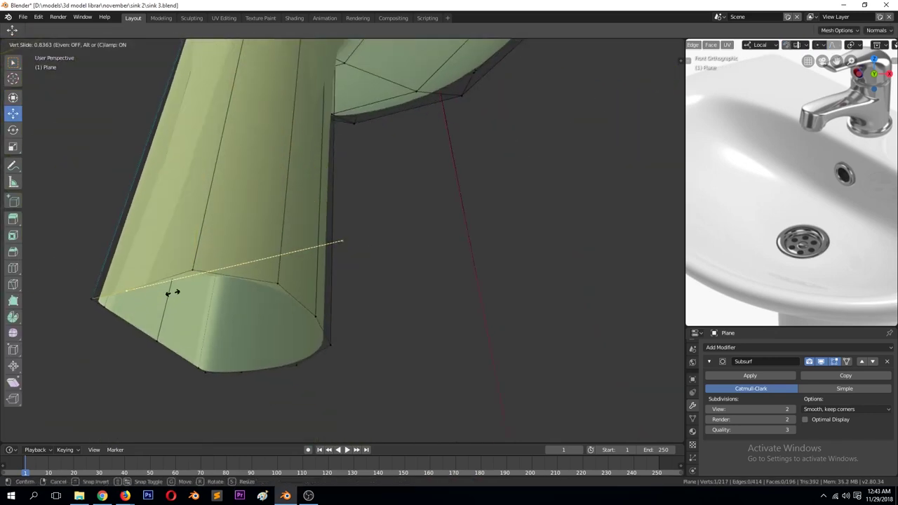
left_click(257, 254)
scroll(441, 271, "down", 5)
mouse_move(440, 271)
middle_mouse_down()
mouse_move(419, 210)
mouse_move(414, 115)
middle_mouse_up()
key("Tab")
key("Tab")
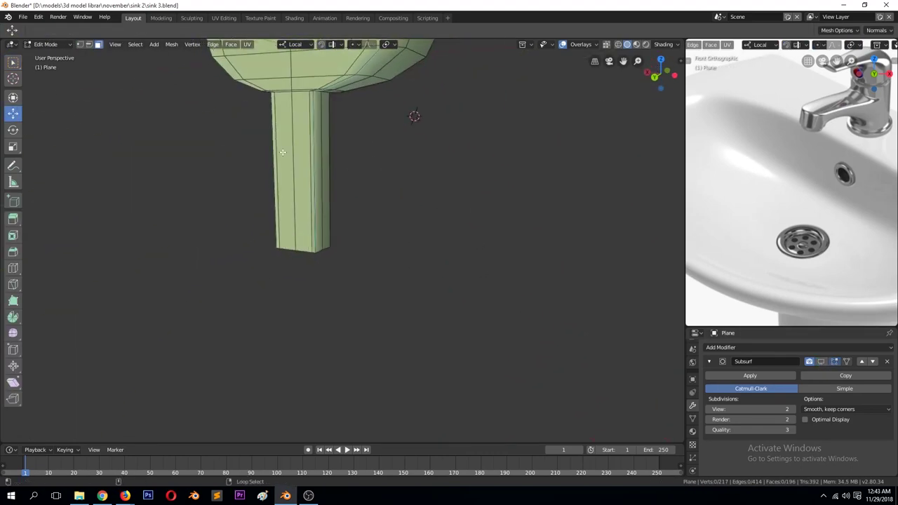
Mark a vertical edge loop on the pedestal as a UV seam
key("3")
key("l")
scroll(300, 152, "down", 4)
mouse_move(300, 152)
middle_mouse_down()
mouse_move(411, 243)
mouse_move(411, 256)
mouse_move(363, 199)
middle_mouse_up()
key("2")
left_click(362, 198, "alt")
key("ctrl+e")
mouse_move(433, 200)
middle_mouse_down()
mouse_move(501, 194)
mouse_move(421, 113)
mouse_move(311, 138)
middle_mouse_up()
scroll(501, 194, "up", 2)
key("ctrl+e")
left_click(383, 141)
Mark further loops, including the basin rim loops, as UV seams
key("Escape")
key("ctrl+e")
left_click(420, 157)
left_click(420, 167)
mouse_move(420, 167)
middle_mouse_down()
mouse_move(411, 119)
mouse_move(397, 180)
mouse_move(341, 163)
middle_mouse_up()
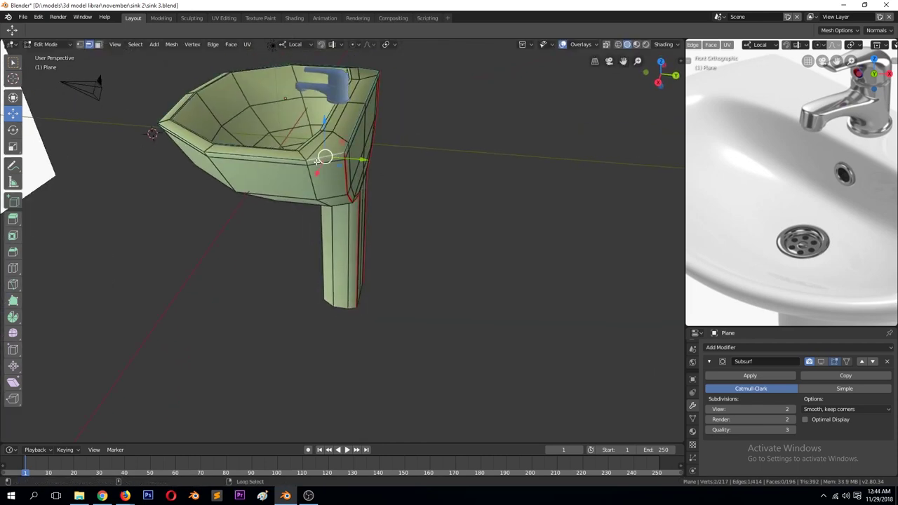
middle_click_drag(289, 155, 375, 154)
key("ctrl+e")
left_click(375, 153)
Unwrap the whole sink mesh and preview it in the Shading workspace
middle_click_drag(459, 190, 448, 194)
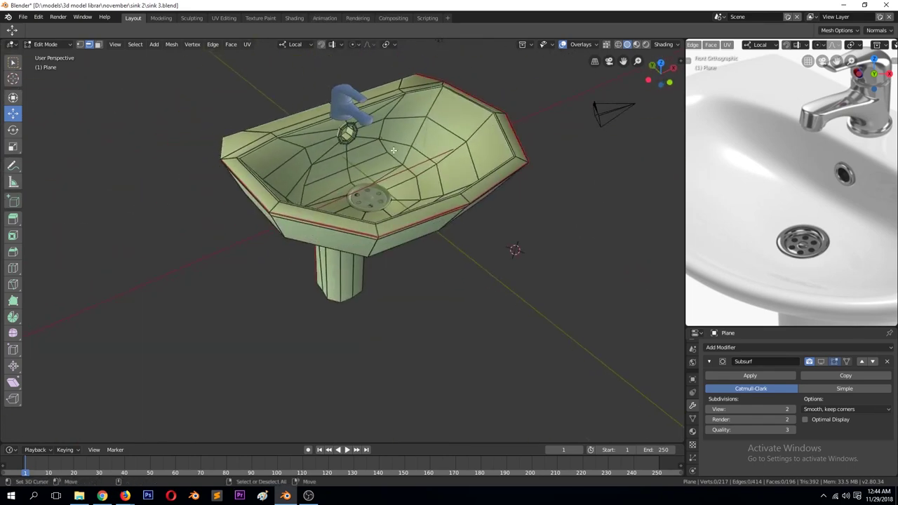
key("a")
key("u")
left_click(393, 147)
key("Tab")
key("Tab")
key("Tab")
left_click(504, 218)
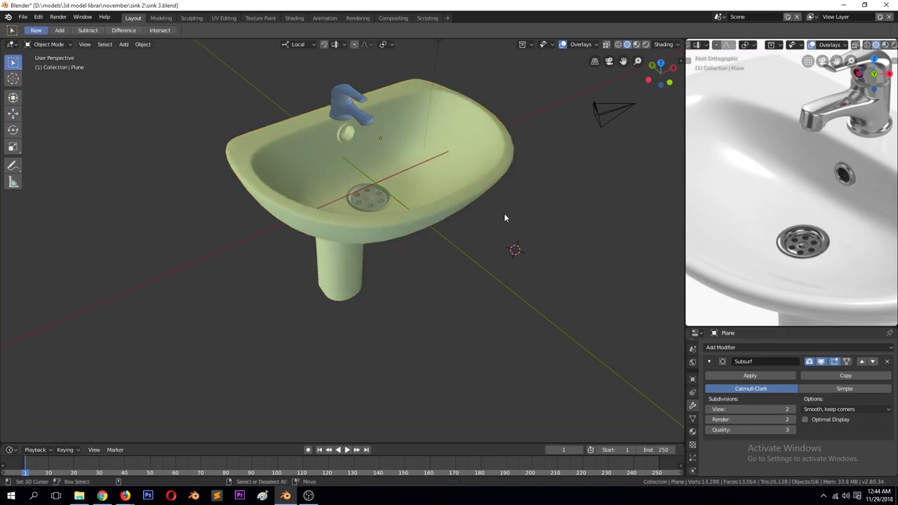
left_click(293, 18)
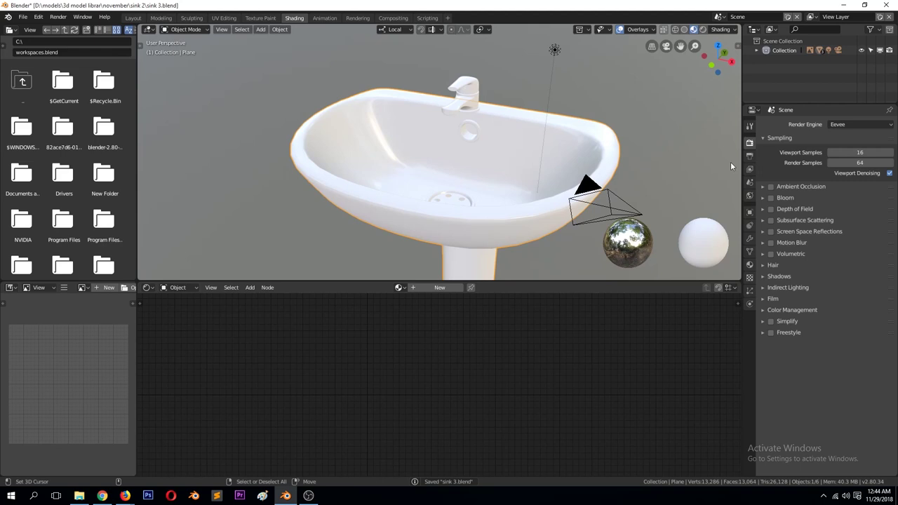
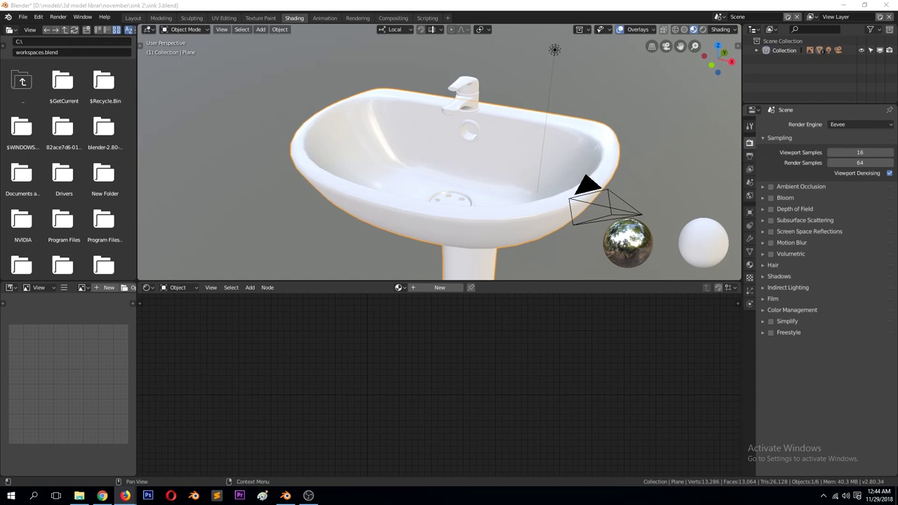
Give the sink and the faucet new materials with lowered roughness for a glossy look
left_click(440, 287)
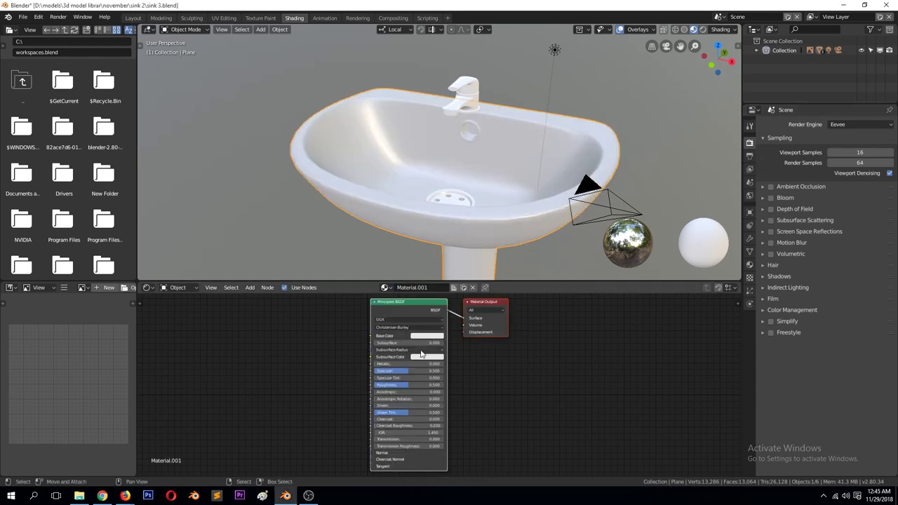
left_click_drag(404, 381, 384, 381)
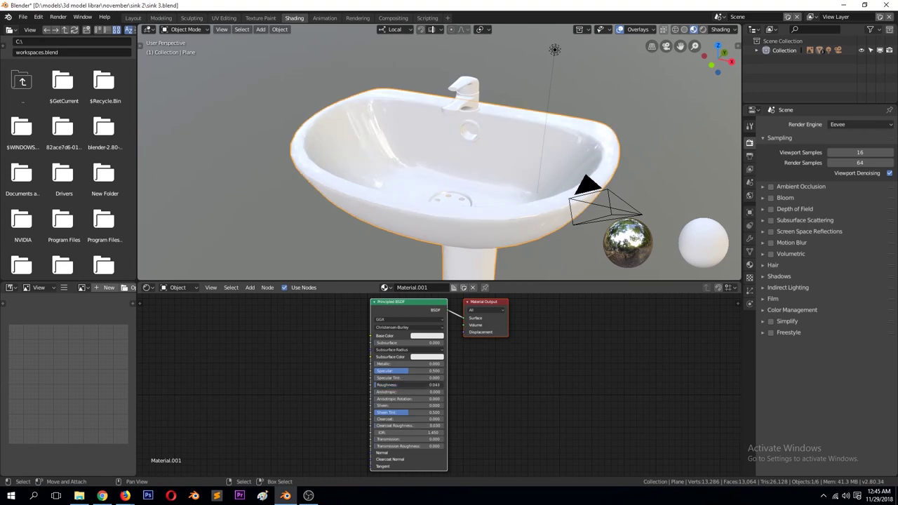
middle_click_drag(437, 172, 441, 170)
left_click(463, 94)
left_click(421, 287)
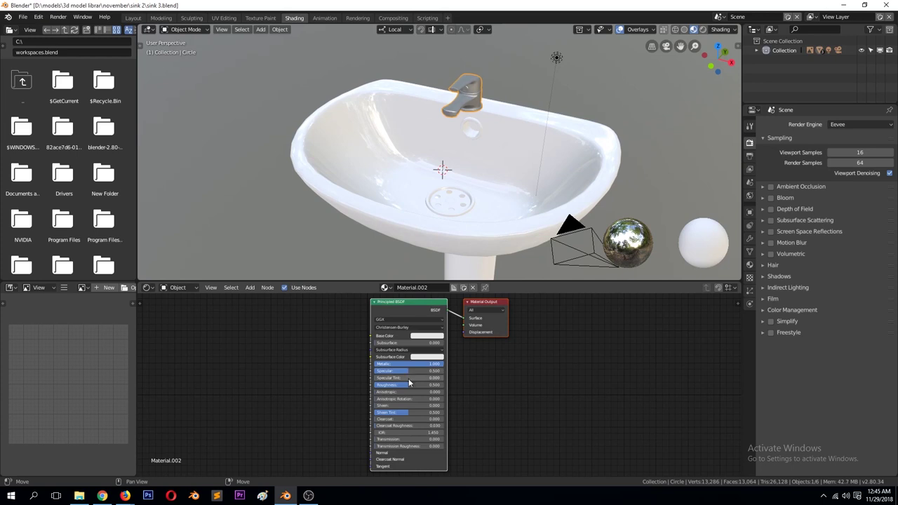
left_click_drag(410, 383, 392, 384)
Add a second material slot to the faucet with a new red Material.003 for the indicator
key("KP_Decimal")
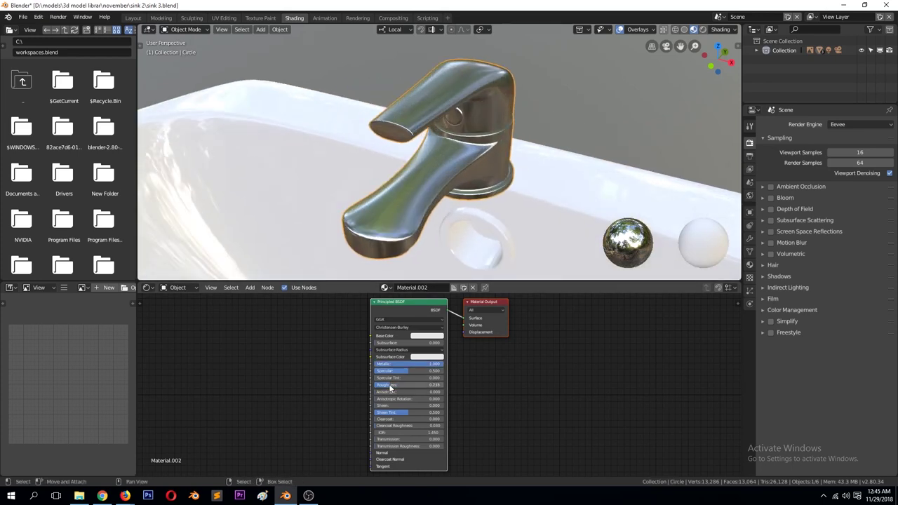
scroll(488, 116, "up", 5)
key("Tab")
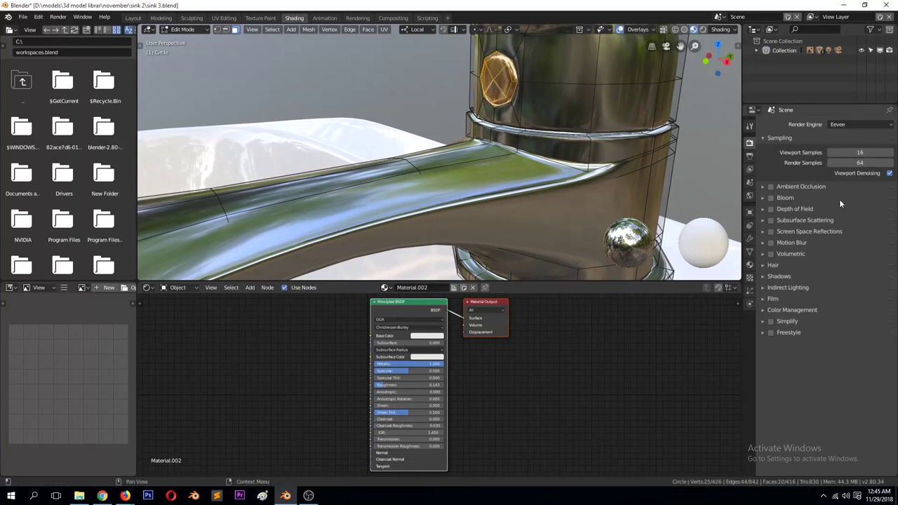
left_click(749, 265)
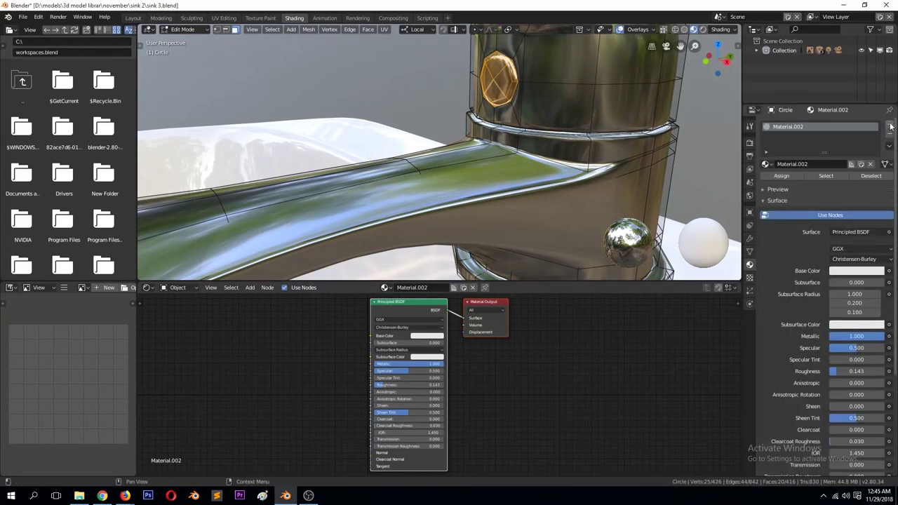
left_click(892, 126)
left_click(794, 183)
left_click(428, 335)
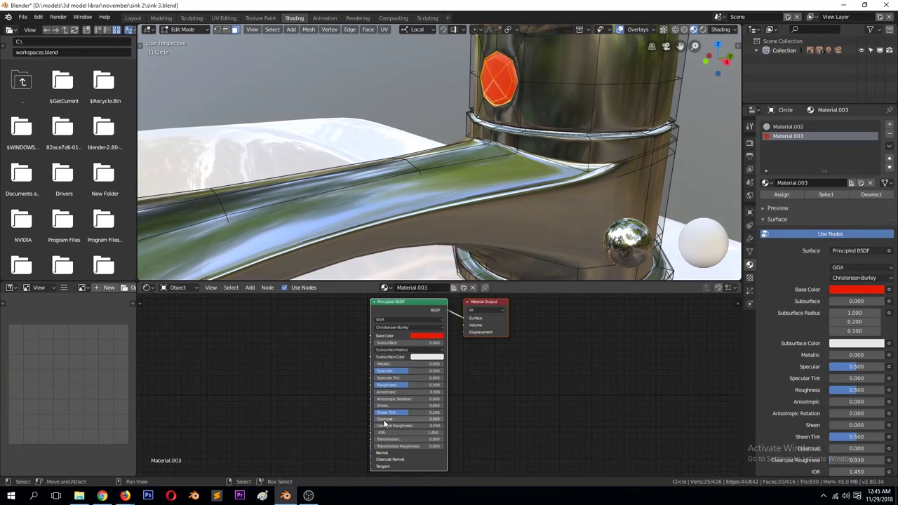
Raise the chrome Material.002 roughness to about 0.205
key("Tab")
scroll(440, 176, "down", 5)
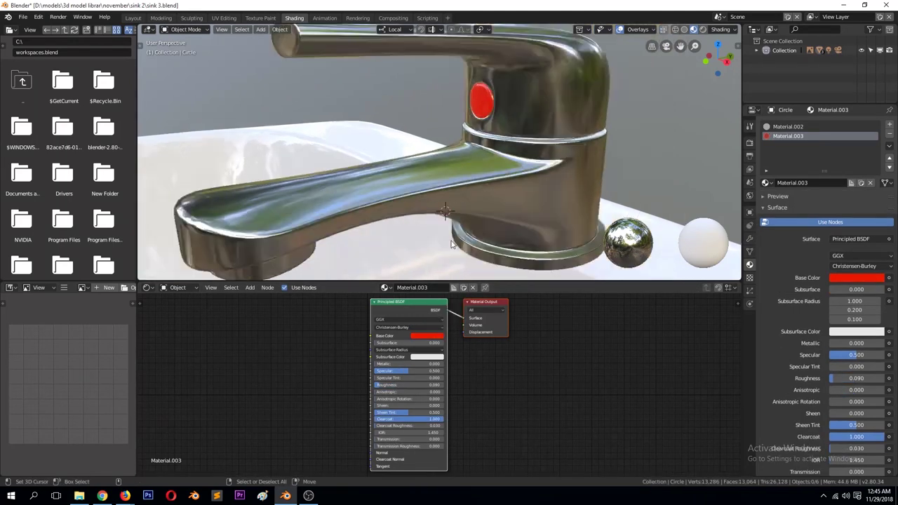
left_click(793, 126)
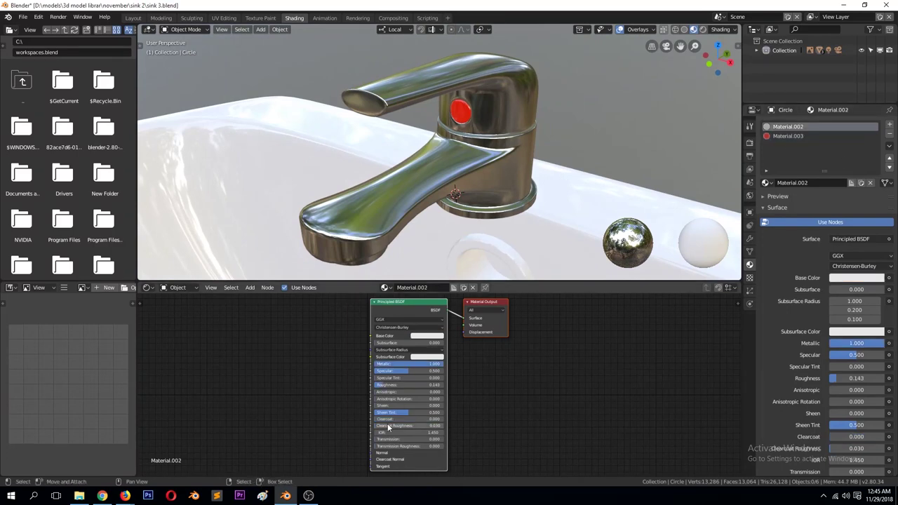
left_click_drag(385, 384, 404, 384)
Change the viewport lighting preview environment and orbit around the sink
left_click(721, 29)
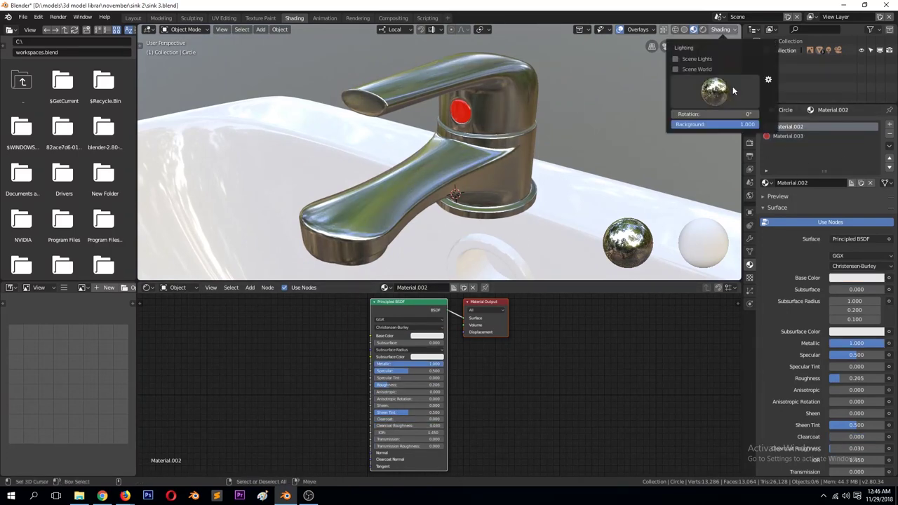
left_click(715, 89)
left_click(737, 126)
scroll(492, 175, "down", 5)
mouse_move(491, 176)
middle_mouse_down()
mouse_move(237, 176)
mouse_move(509, 237)
middle_mouse_up()
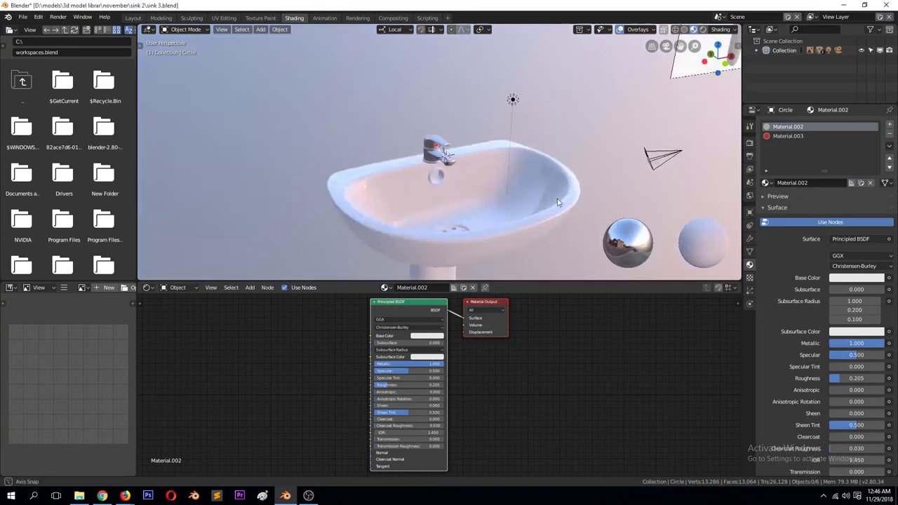
scroll(509, 238, "up", 5)
scroll(509, 237, "up", 3)
scroll(466, 234, "up", 2)
Shade the sink smooth and assign the chrome Material.002 to its overflow ring
left_click(468, 238)
right_click(586, 157)
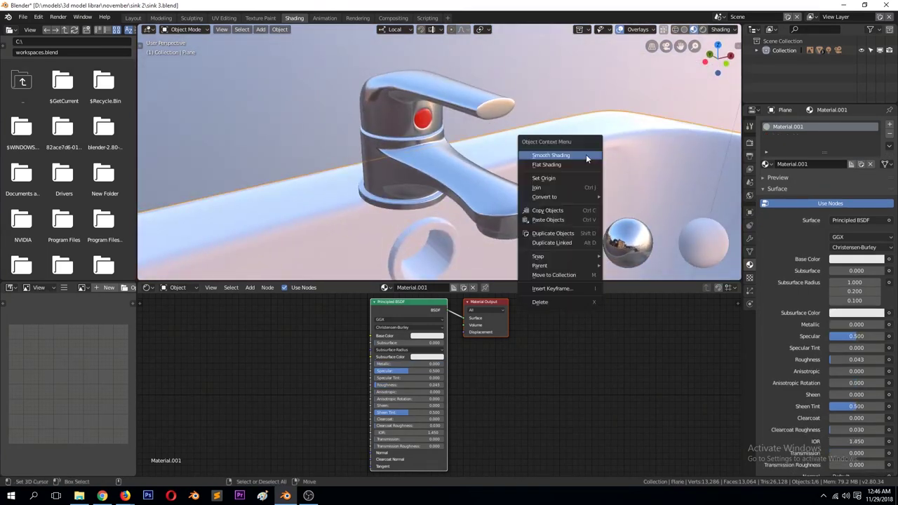
left_click(573, 155)
key("Tab")
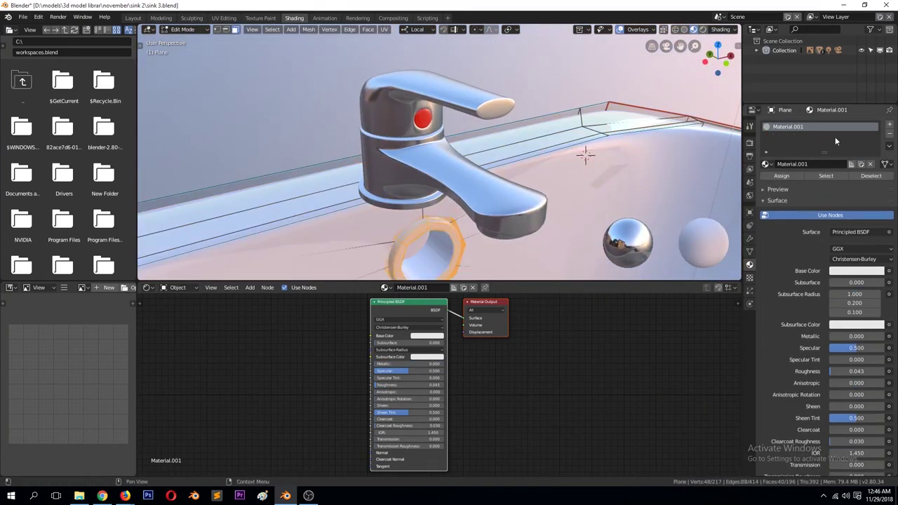
left_click(890, 124)
left_click(766, 182)
left_click(785, 206)
key("Tab")
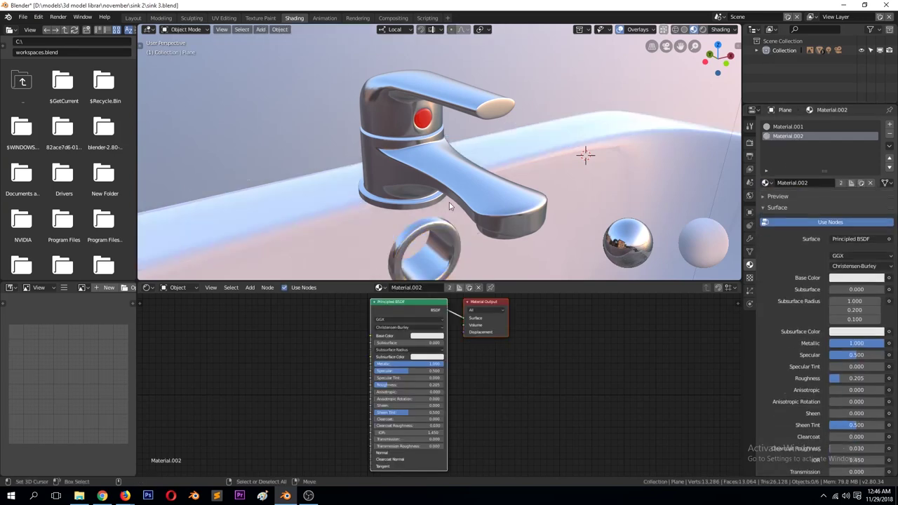
Enable Ambient Occlusion in the Eevee render settings
scroll(478, 211, "down", 4)
mouse_move(511, 219)
middle_mouse_down()
mouse_move(547, 183)
mouse_move(631, 176)
middle_mouse_up()
left_click(749, 142)
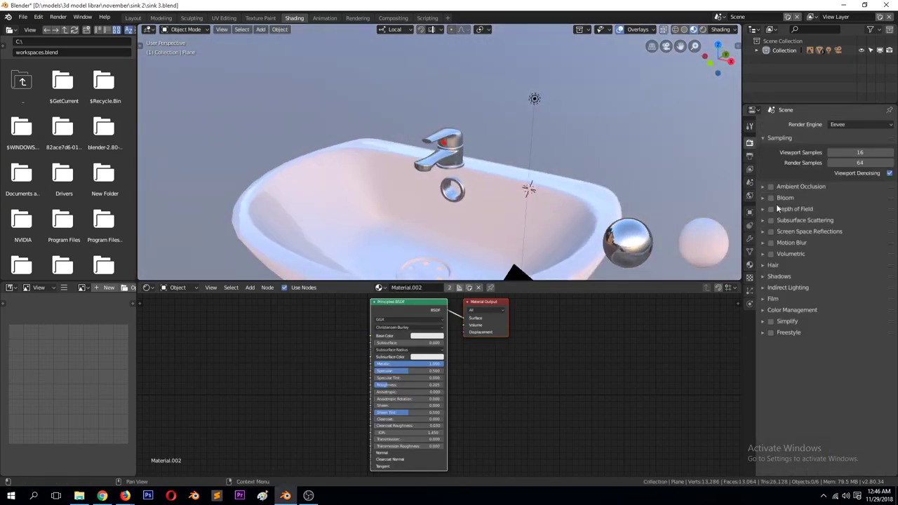
left_click(778, 187)
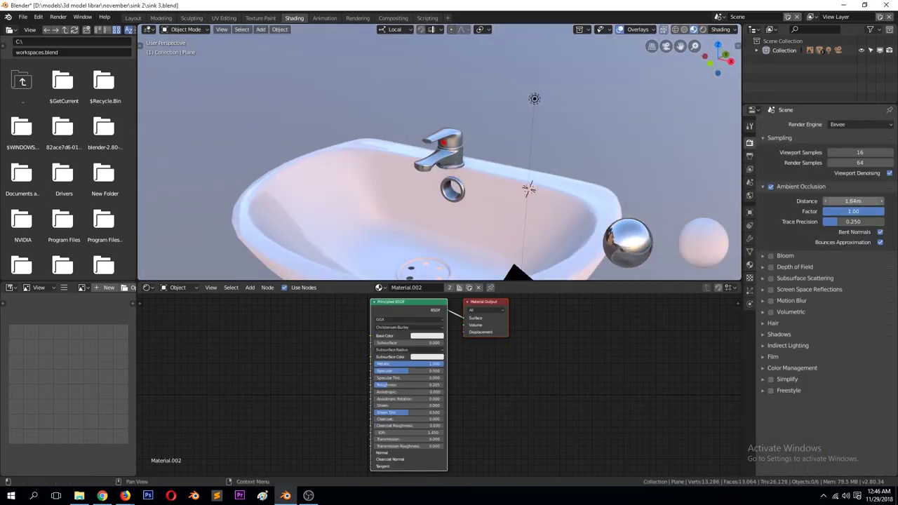
middle_click_drag(516, 271, 518, 164)
left_click(423, 250)
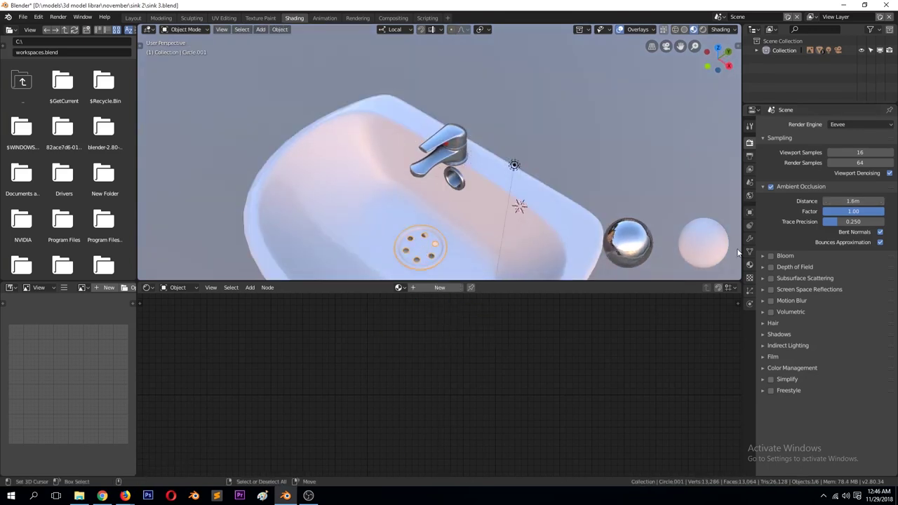
Give the drain the chrome Material.002 and save sink 3.blend
left_click(749, 265)
left_click(770, 167)
left_click(777, 199)
mouse_move(604, 168)
middle_mouse_down()
mouse_move(573, 188)
mouse_move(549, 223)
mouse_move(588, 220)
middle_mouse_up()
key("ctrl+s")
Shrink the drain ring horizontally while keeping its height unchanged
key("s")
key("shift+z")
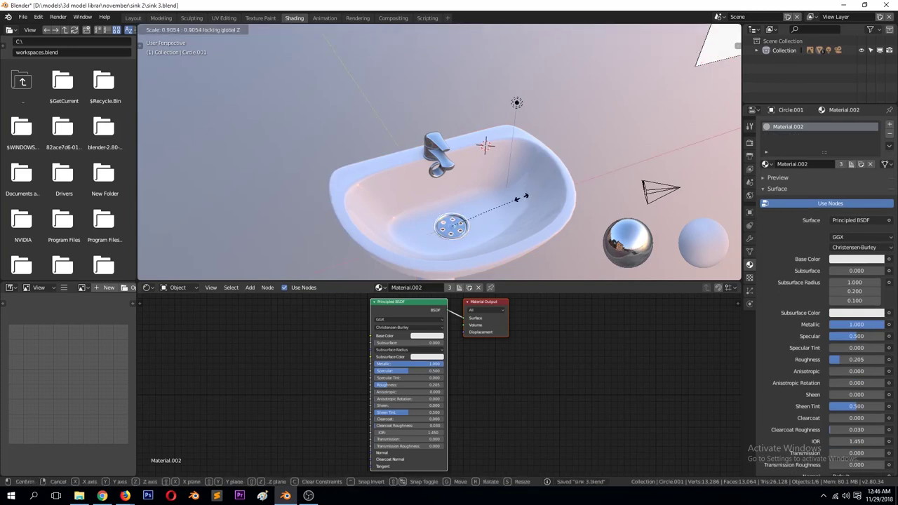
left_click(495, 204)
left_click(478, 224)
key("Tab")
key("alt+a")
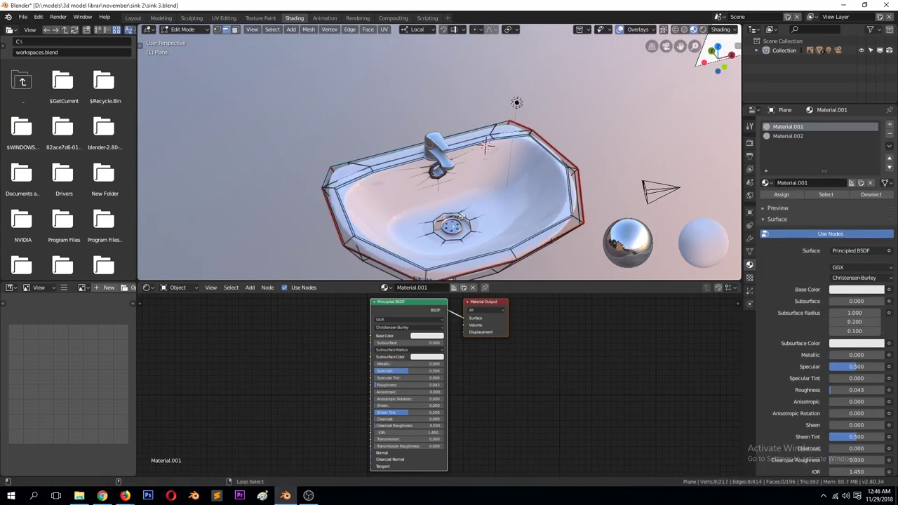
scroll(484, 231, "up", 3)
scroll(526, 166, "up", 2)
scroll(510, 120, "down", 2)
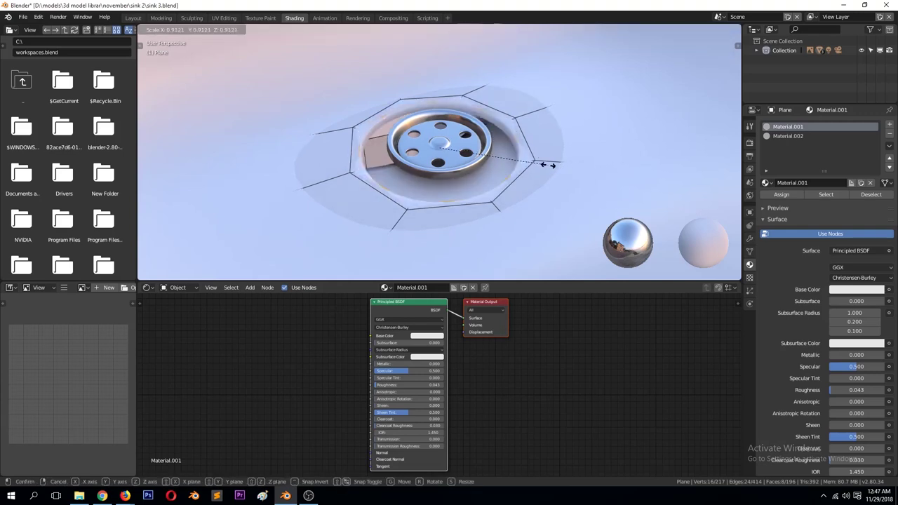
left_click(519, 196)
Select the ring below the faucet in Edit Mode
key("Tab")
scroll(528, 176, "down", 5)
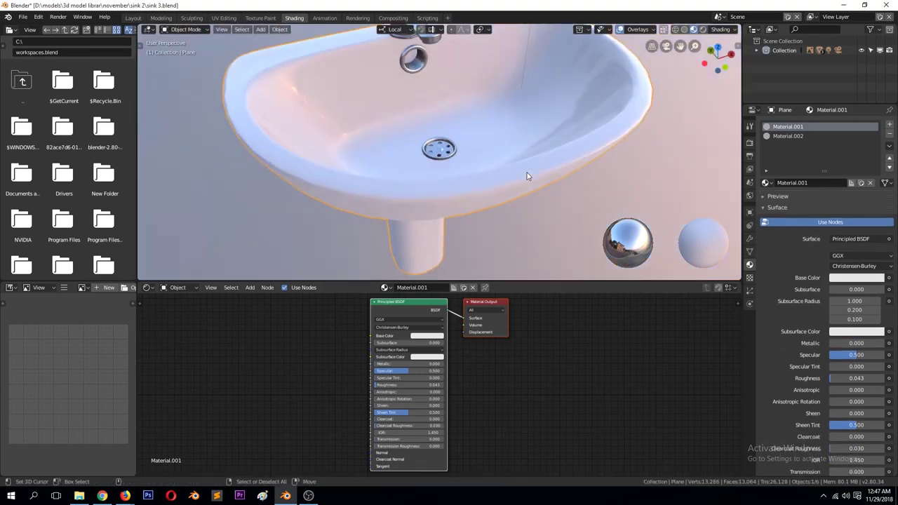
scroll(528, 176, "down", 3)
middle_click_drag(528, 177, 588, 217)
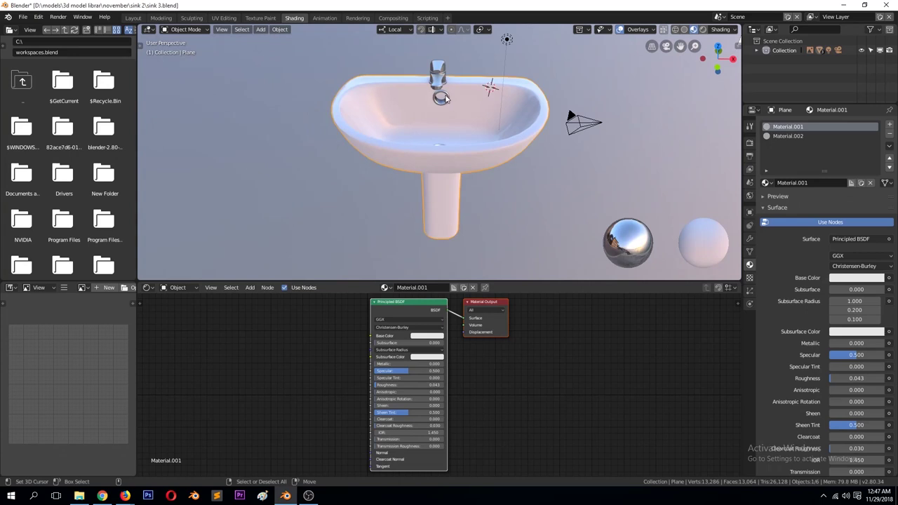
key("Tab")
middle_click_drag(443, 98, 452, 93)
key("KP_Decimal")
left_click(788, 137)
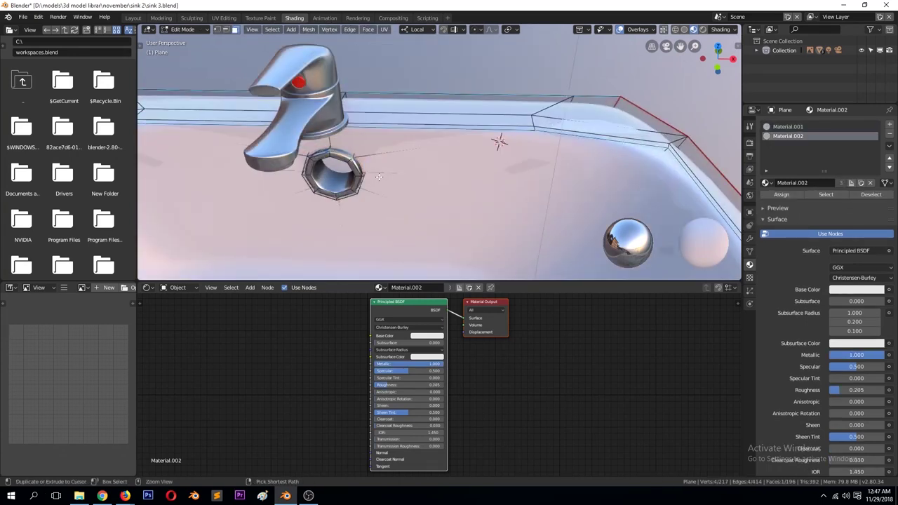
left_click(827, 194)
Scale the ring below the faucet down to about 0.62, keeping it flat
key("s")
key("shift+y")
left_click(361, 165)
scroll(375, 177, "up", 3)
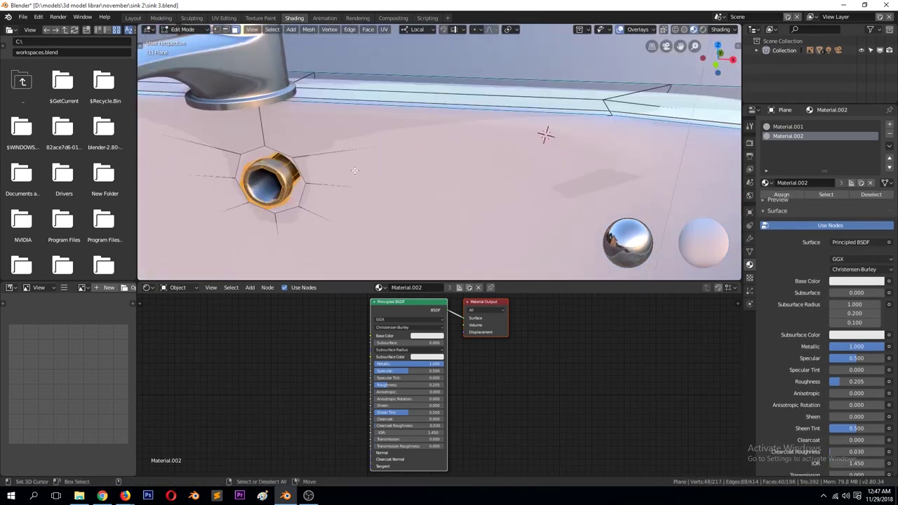
key("s")
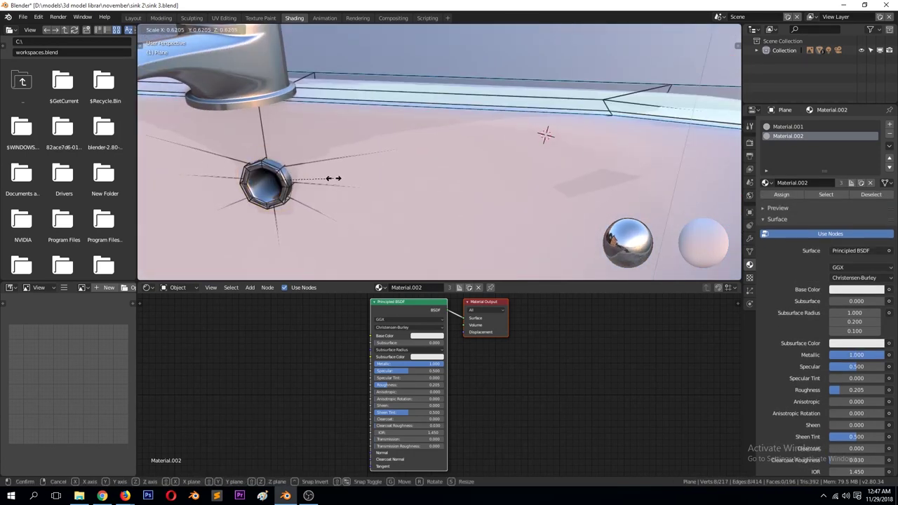
left_click(333, 179)
key("Tab")
scroll(352, 209, "down", 3)
middle_click_drag(438, 189, 496, 172)
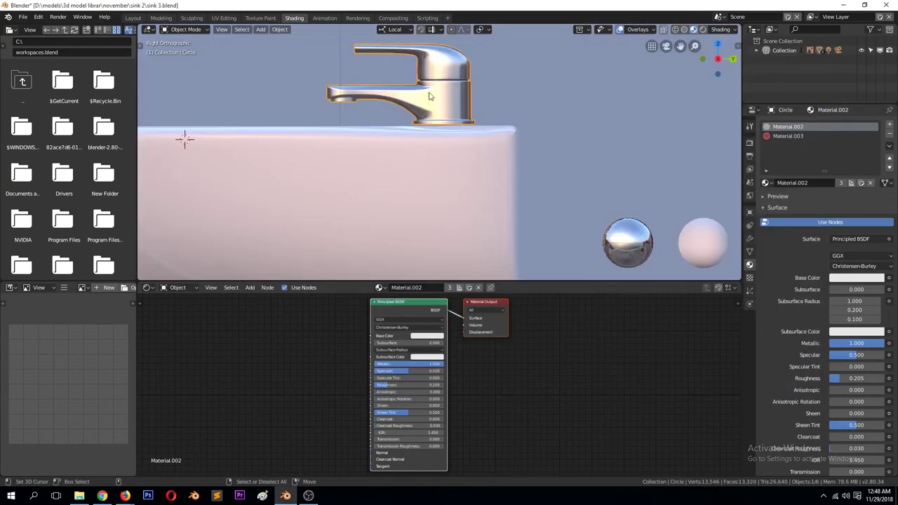
Box-select the whole faucet mesh in see-through wireframe view
scroll(517, 176, "up", 2)
key("Tab")
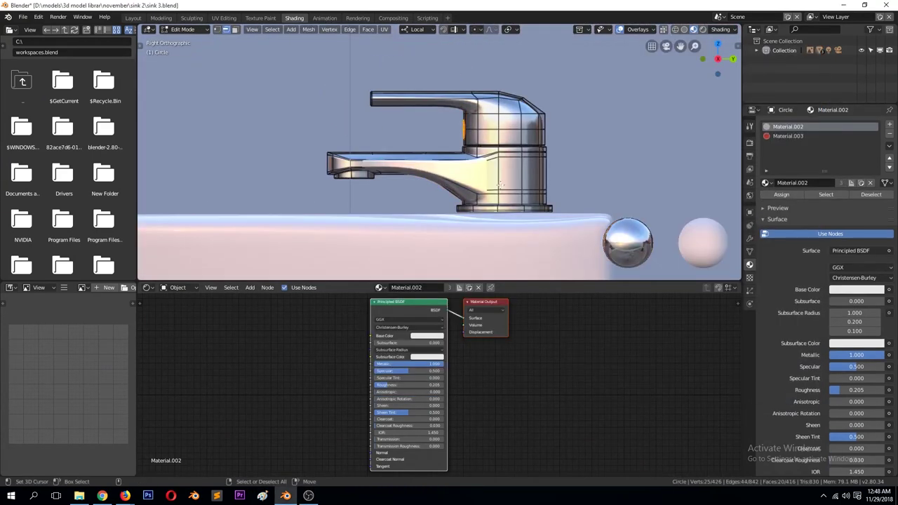
key("shift+z")
scroll(411, 140, "down", 1)
key("b")
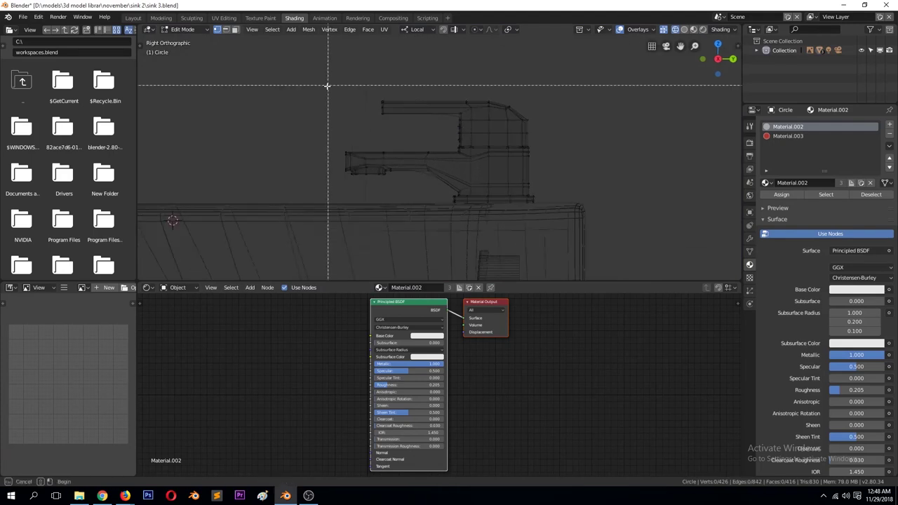
left_click_drag(305, 87, 607, 193)
key("Tab")
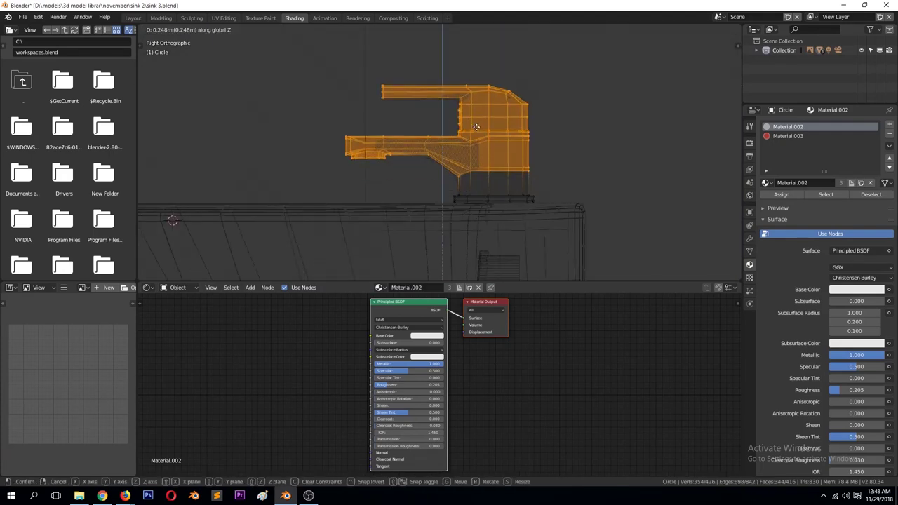
key("shift+z")
Move the faucet down onto the sink from a top-down view
middle_click_drag(521, 124, 541, 154)
key("KP_7")
key("g")
left_click(487, 127)
scroll(311, 121, "down", 2)
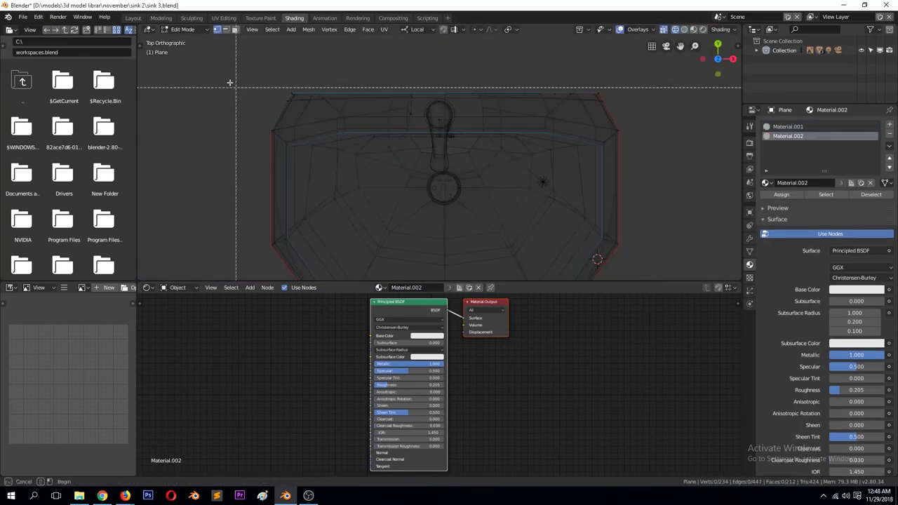
key("Tab")
Switch the viewport to Material Preview shading
scroll(612, 205, "up", 3)
middle_click_drag(613, 204, 517, 158)
key("z")
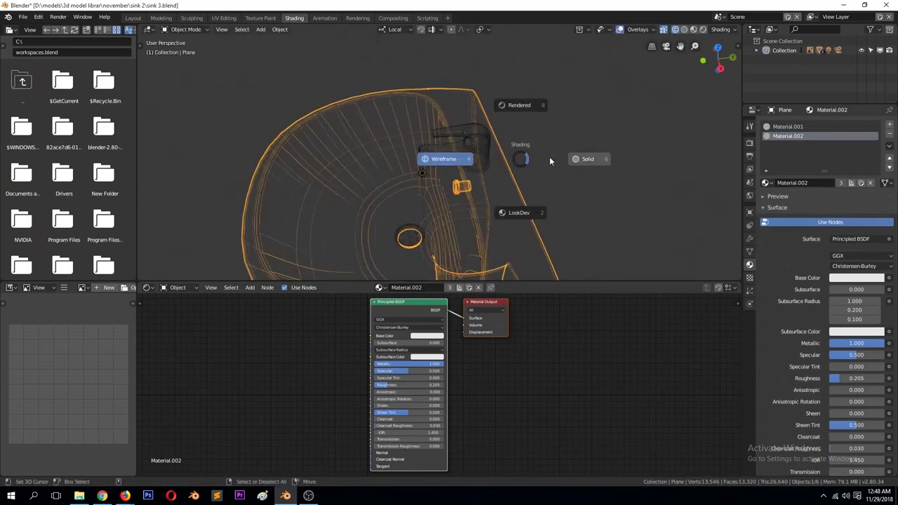
left_click(459, 107)
middle_click_drag(459, 107, 463, 151)
Nudge the faucet along the X axis and save sink 3.blend
left_click(463, 151)
key("g")
key("x")
left_click(478, 155)
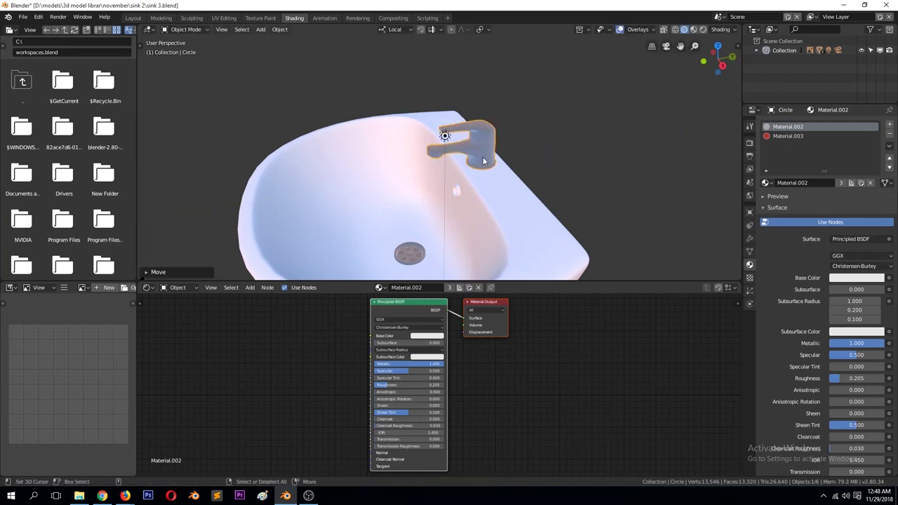
key("ctrl+s")
Preview the sink scene in Rendered viewport shading
middle_click_drag(488, 161, 491, 151)
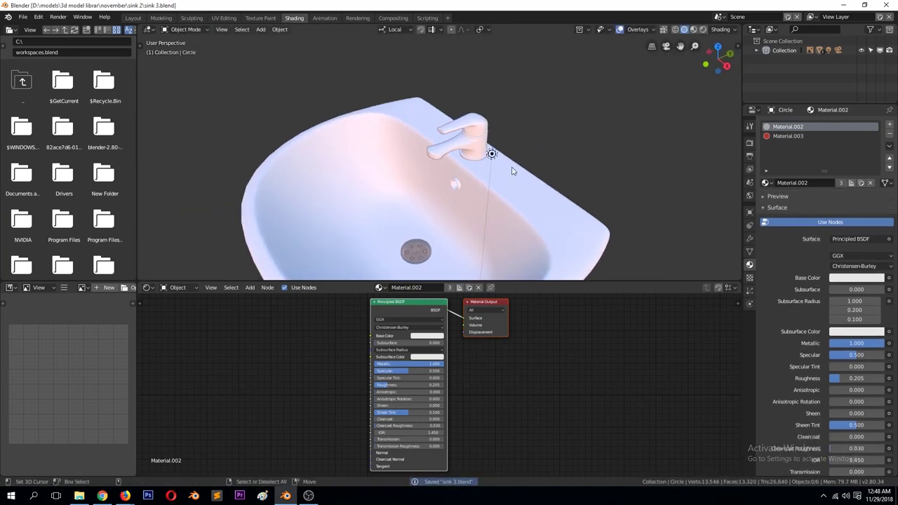
left_click(703, 29)
mouse_move(667, 63)
middle_mouse_down()
mouse_move(621, 68)
mouse_move(571, 122)
middle_mouse_up()
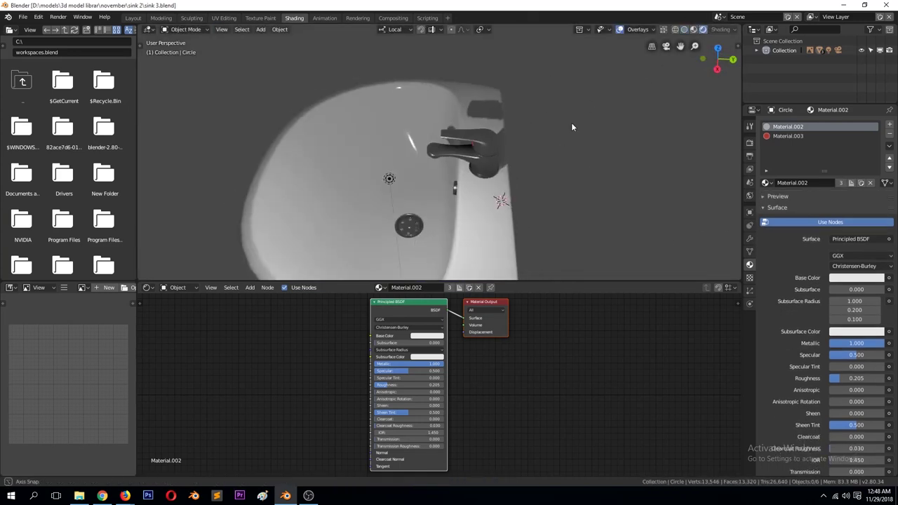